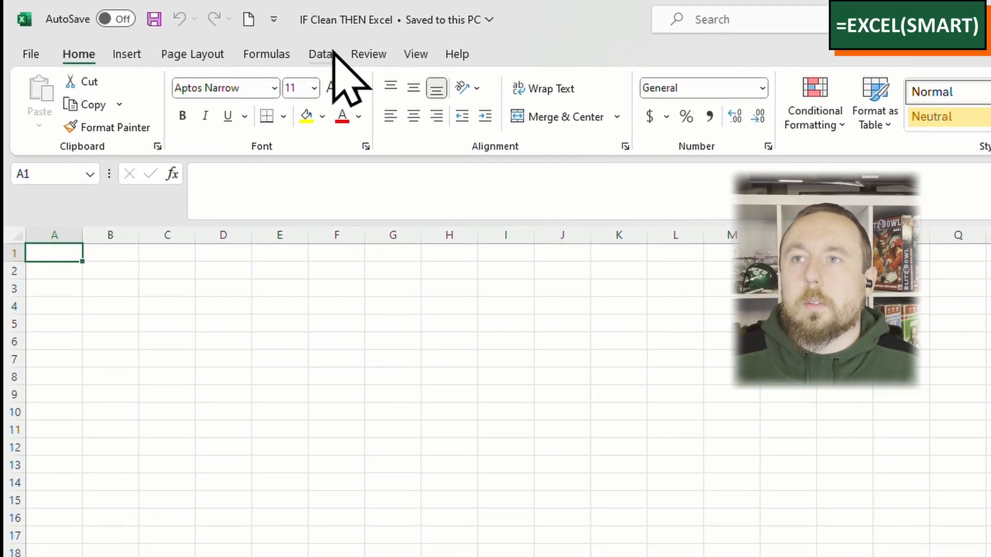
# Step: Display the file types available as sources for getting external data into the workbook
pyautogui.click(322, 56)
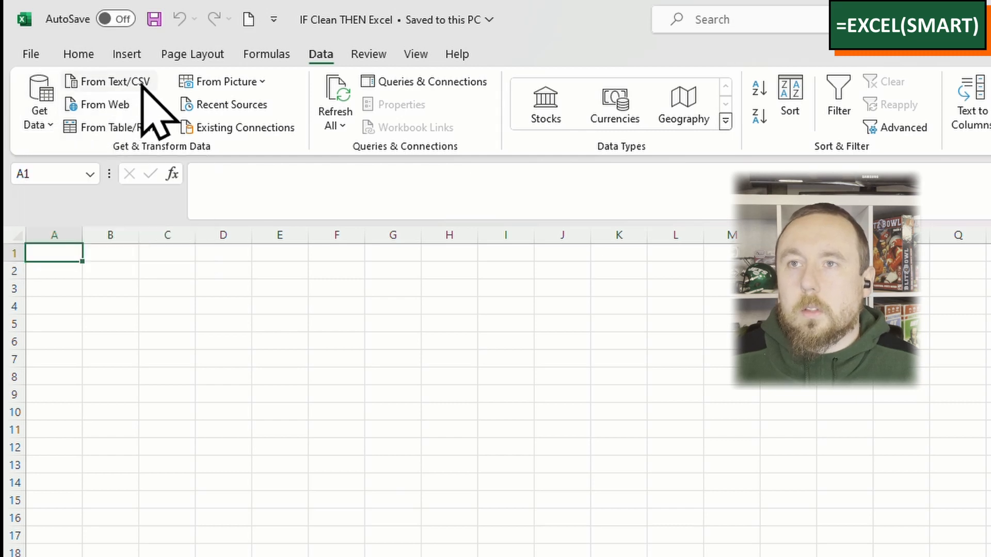
pyautogui.click(44, 124)
pyautogui.moveTo(152, 152)
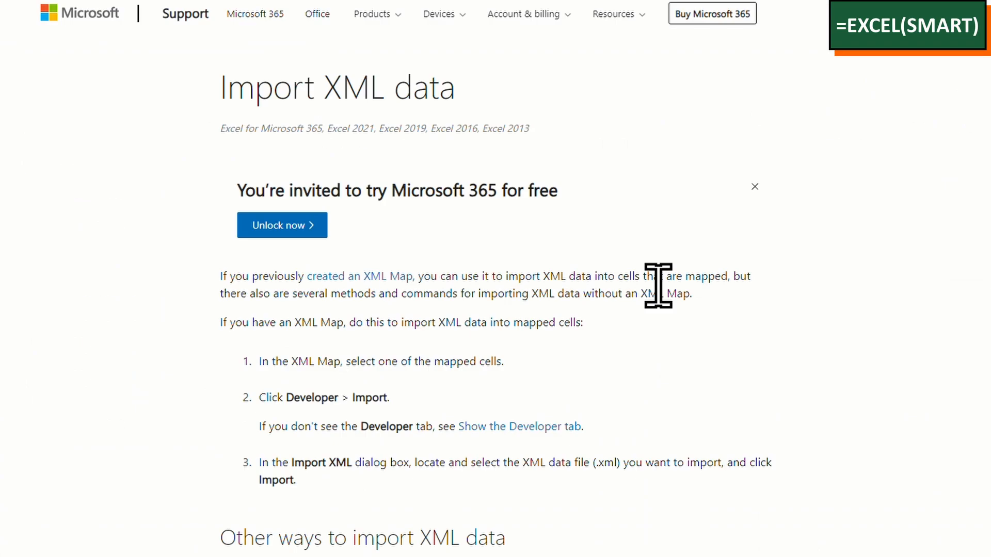
# Step: Read the support article's sections on common XML import issues and on importing multiple XML files
pyautogui.scroll(-4, 658, 287)
pyautogui.scroll(-15, 659, 310)
pyautogui.scroll(-15, 659, 287)
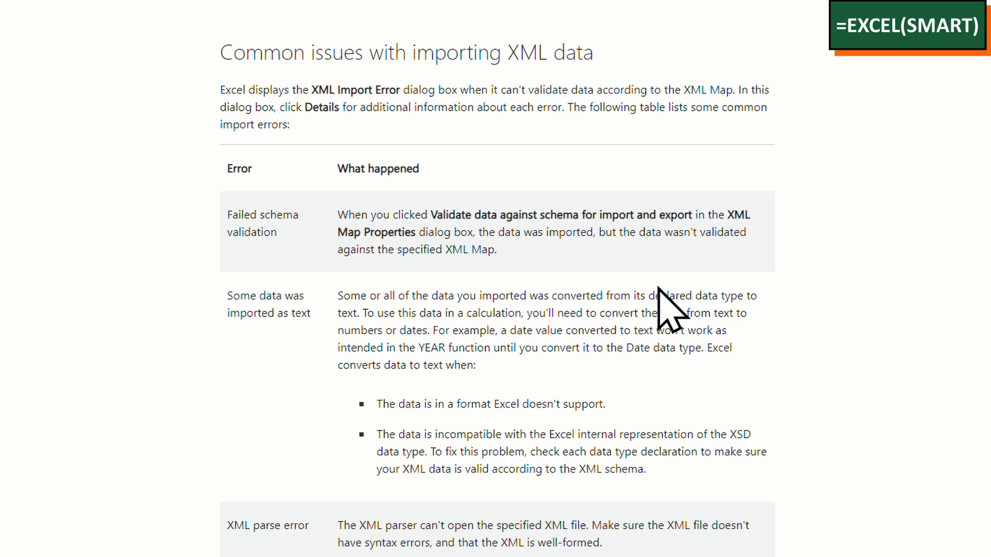
pyautogui.scroll(-4, 659, 287)
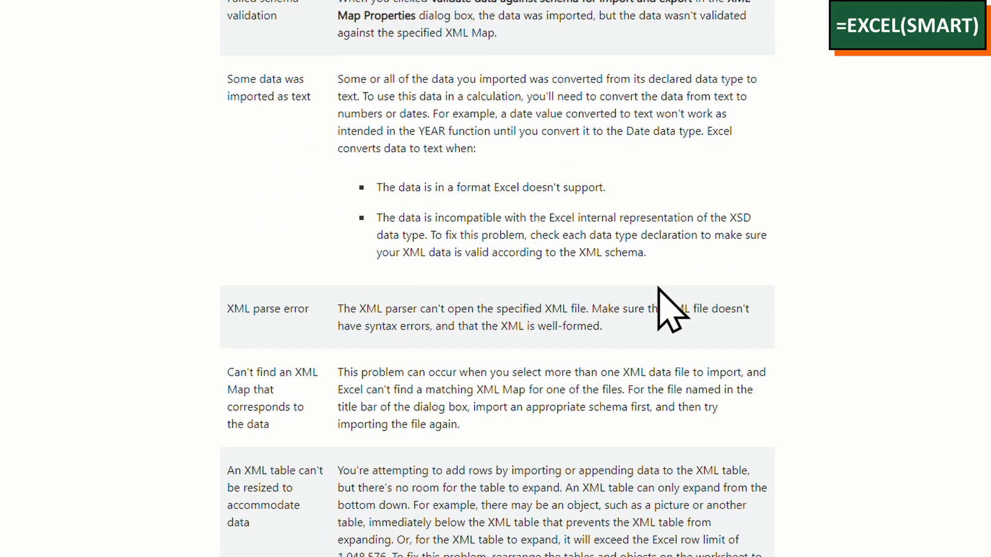
pyautogui.scroll(-13, 666, 309)
pyautogui.scroll(7, 656, 287)
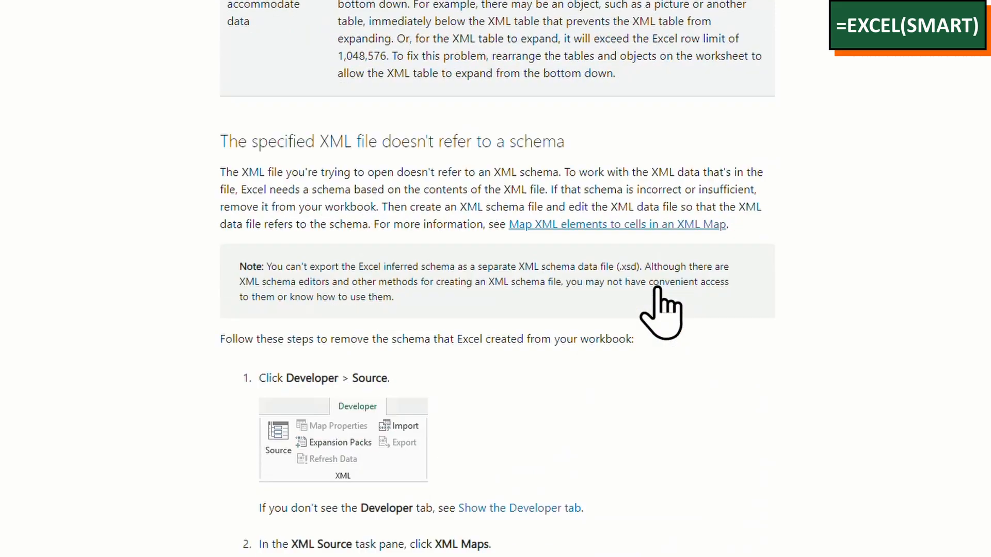
pyautogui.scroll(-12, 658, 291)
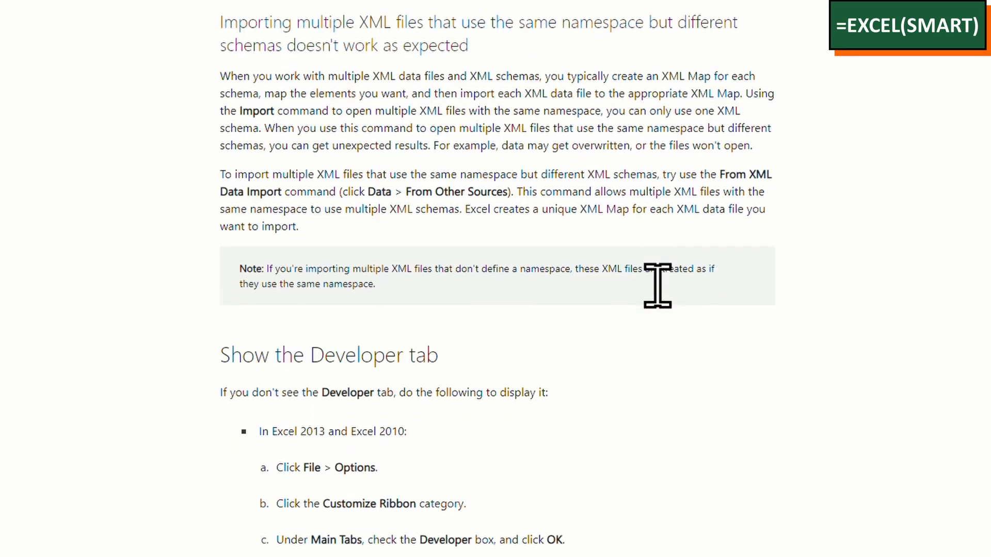
pyautogui.scroll(-3, 657, 310)
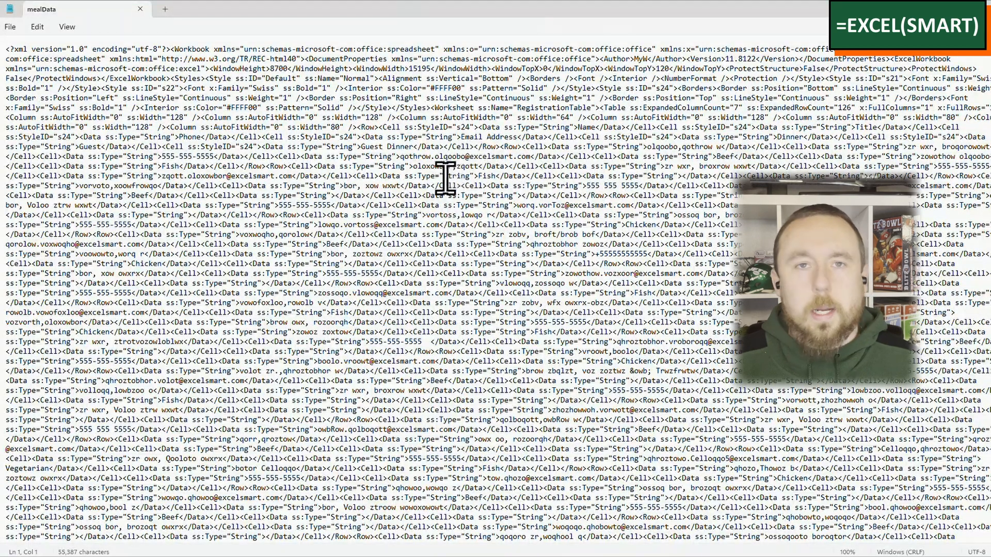
# Step: Examine the raw XML text of the mealData file in the text editor
pyautogui.click(58, 70)
pyautogui.click(4, 49)
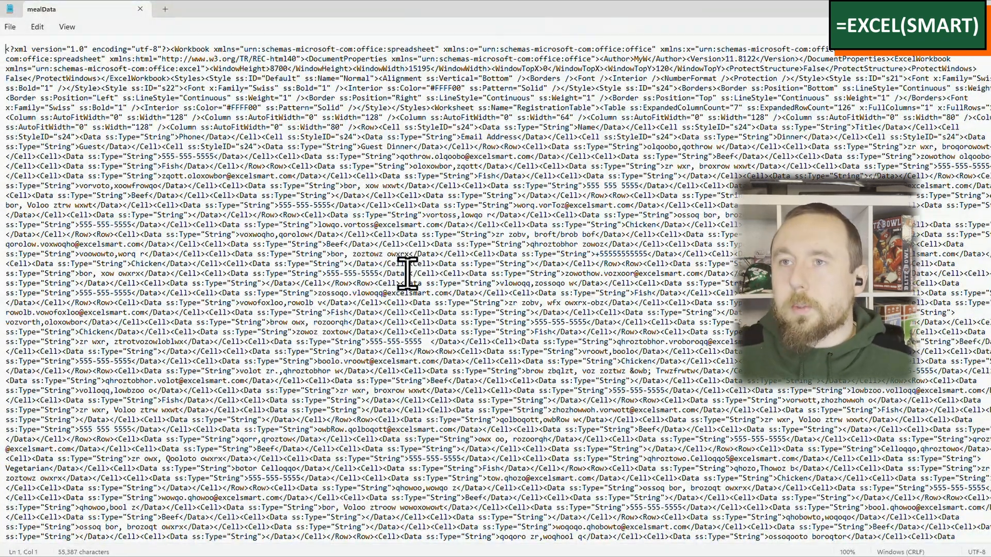
pyautogui.click(394, 194)
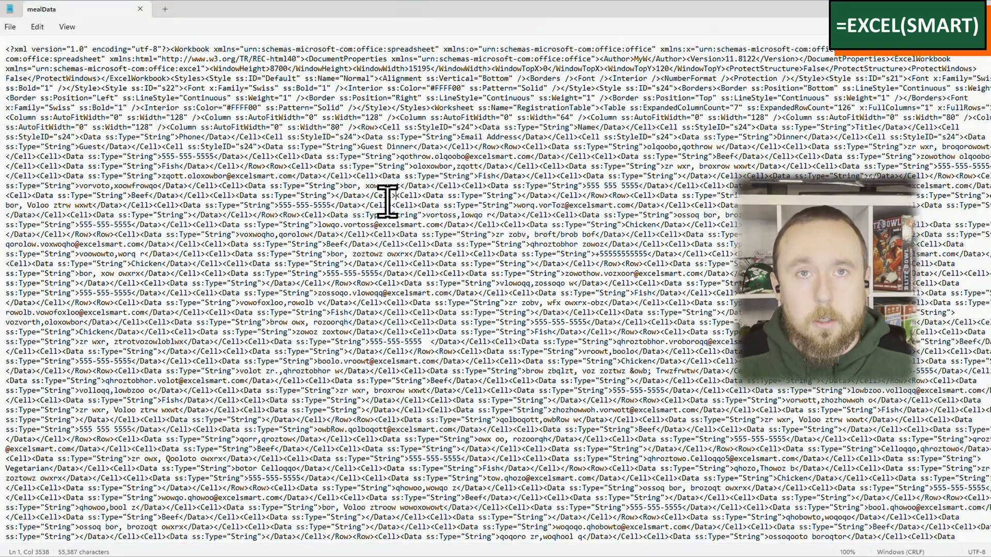
pyautogui.scroll(-10, 387, 201)
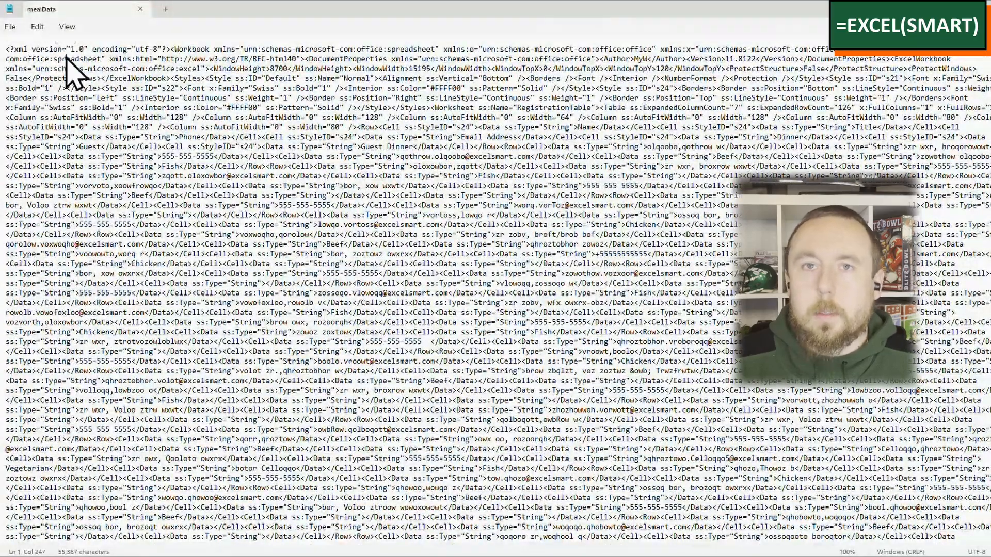
pyautogui.moveTo(66, 59); pyautogui.dragTo(537, 188)
pyautogui.click(568, 182)
pyautogui.click(566, 241)
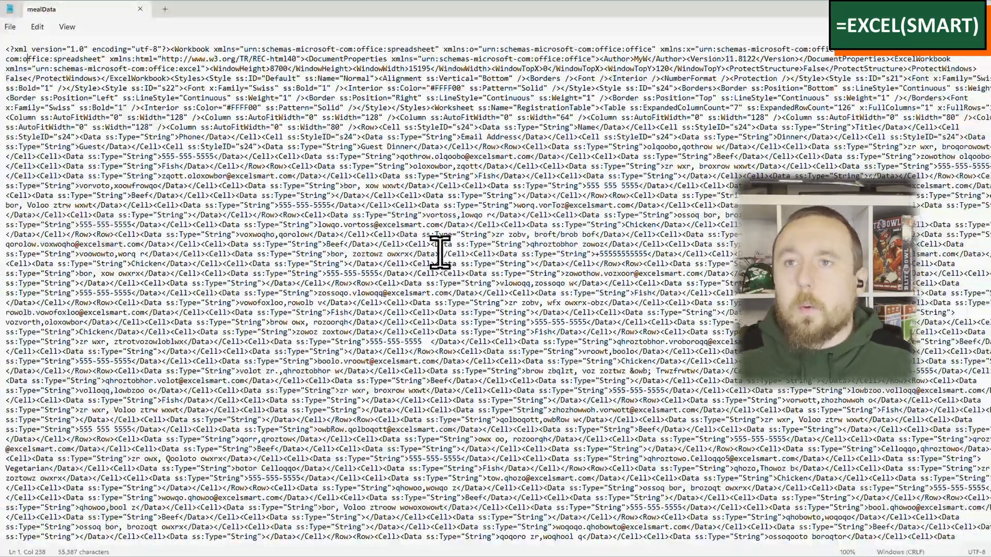
pyautogui.click(416, 233)
pyautogui.click(423, 267)
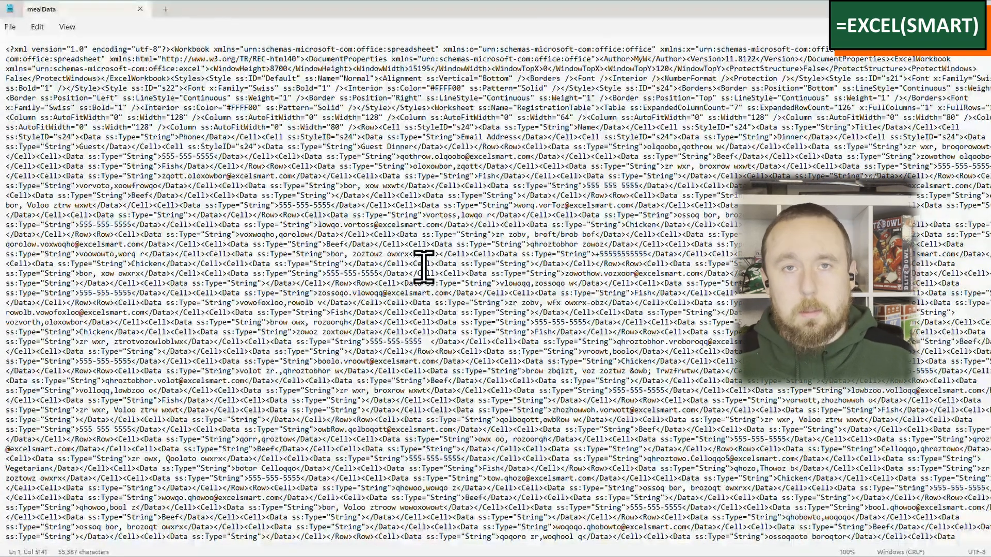
# Step: Copy all the XML text from mealData and paste it into cell A1 of the IF Clean THEN Excel workbook
pyautogui.hotkey('ctrl', 'a')
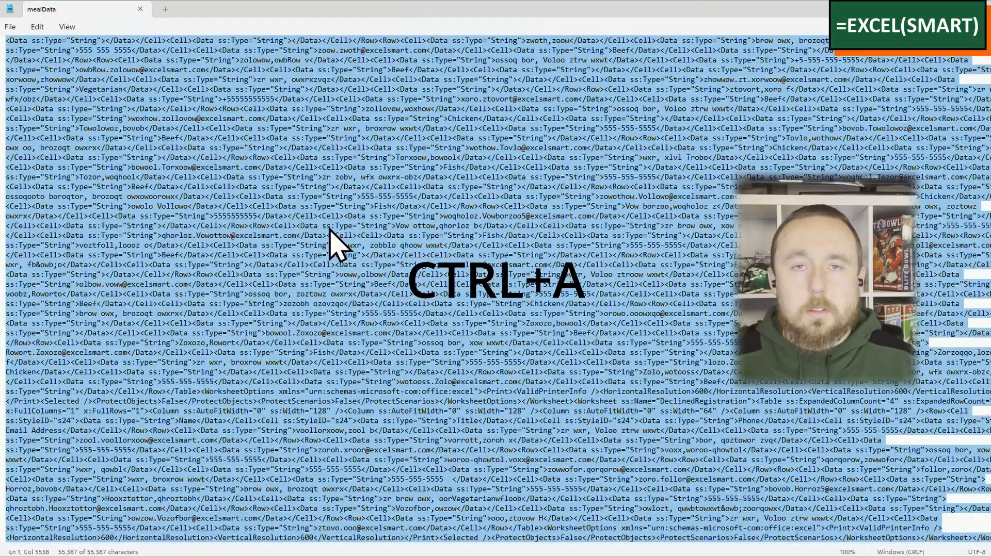
pyautogui.hotkey('ctrl', 'c')
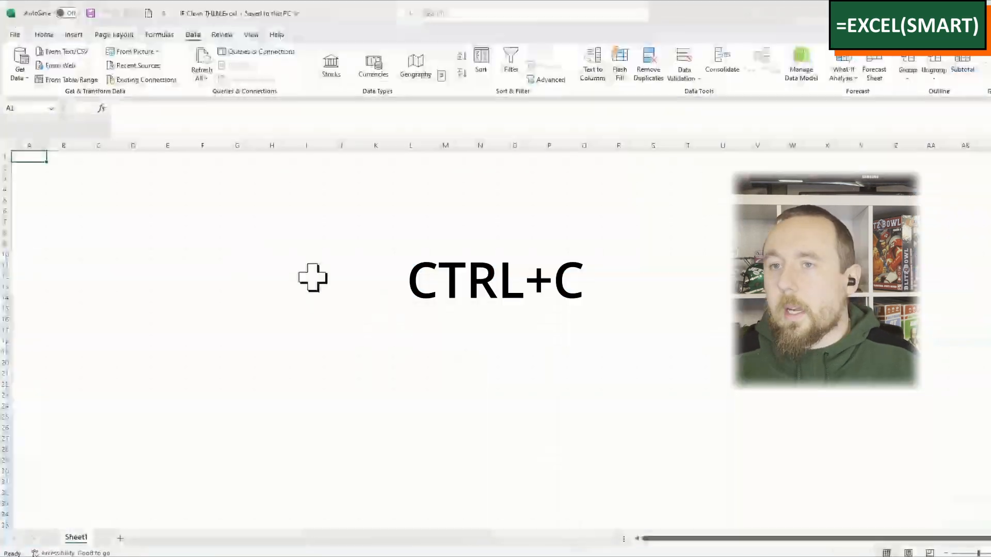
pyautogui.hotkey('ctrl', 'v')
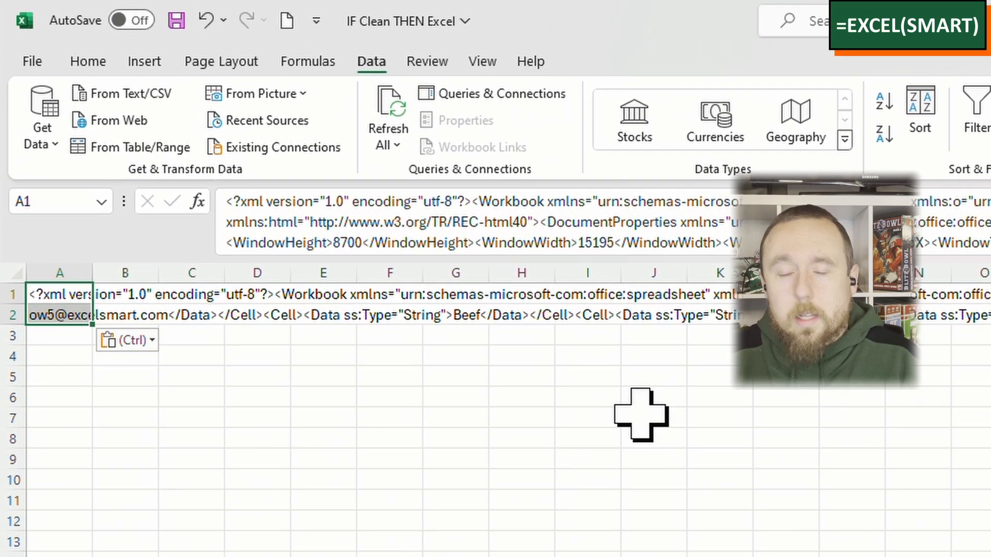
# Step: Enter x in cells B1 and B2 to cut off the overflowing text from column A, and clear both cells again
pyautogui.press('Right')
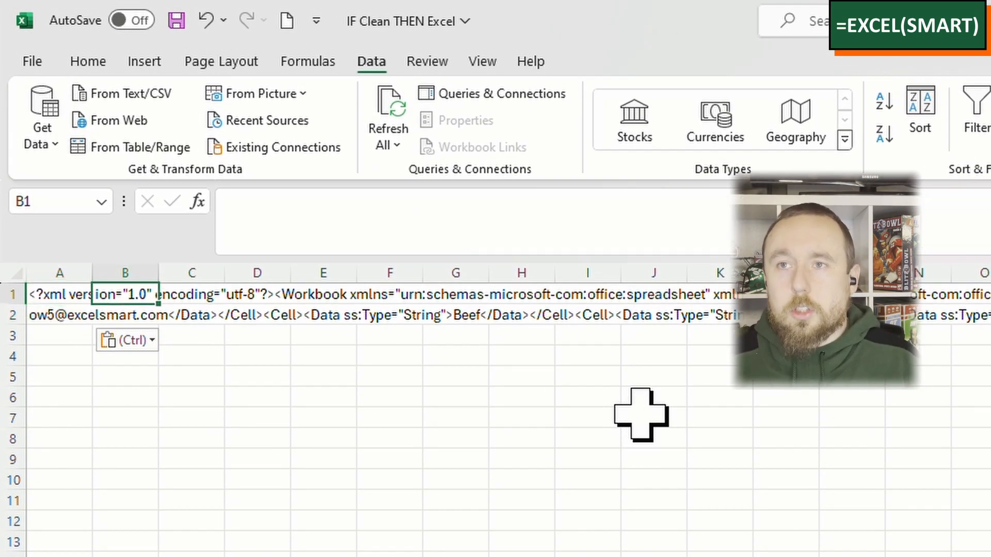
pyautogui.write('x')
pyautogui.press('Return')
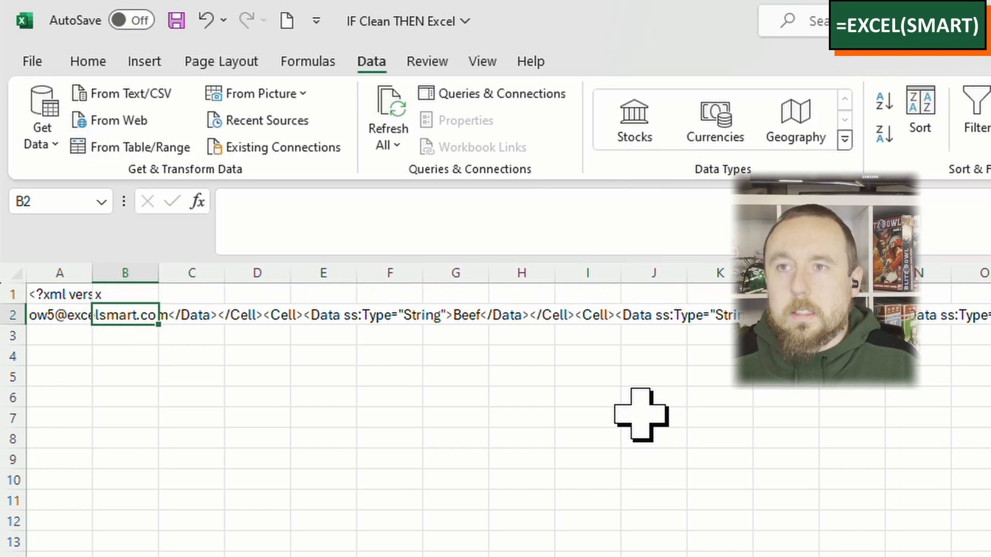
pyautogui.write('x')
pyautogui.hotkey('ctrl', 'Return')
pyautogui.press('Up')
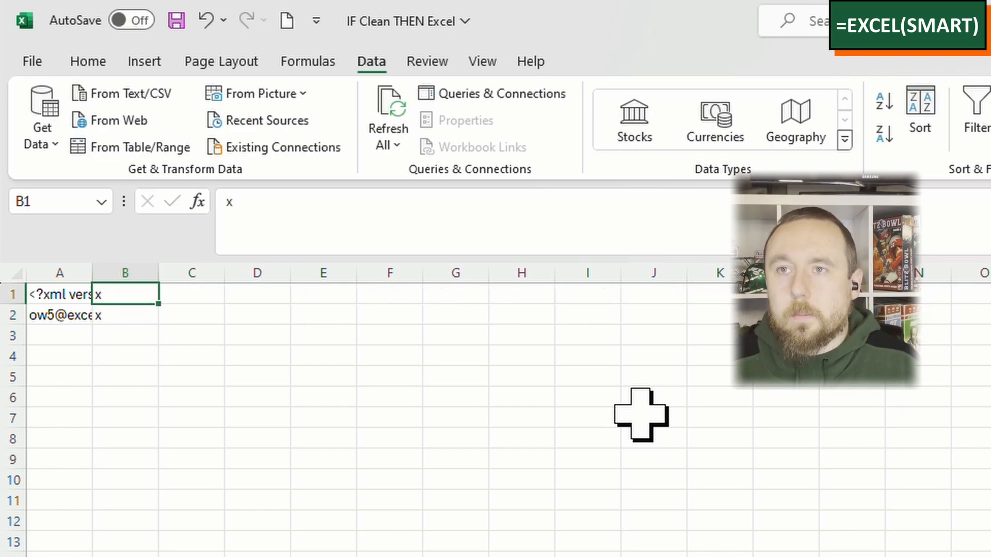
pyautogui.hotkey('shift', 'Down')
pyautogui.press('Delete')
pyautogui.press('Left')
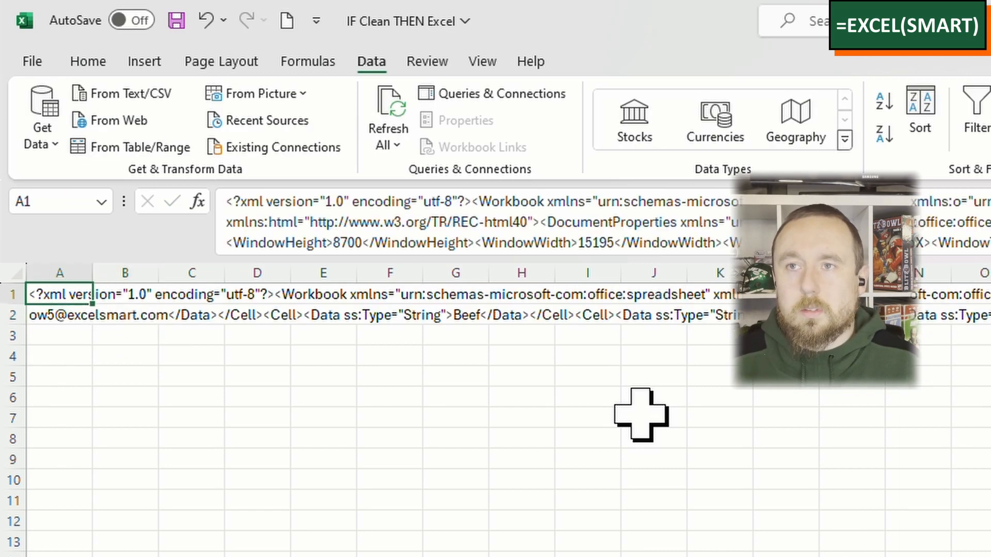
# Step: Enlarge the formula bar to show many lines of text and view the contents of cell A2
pyautogui.moveTo(531, 254); pyautogui.dragTo(549, 488)
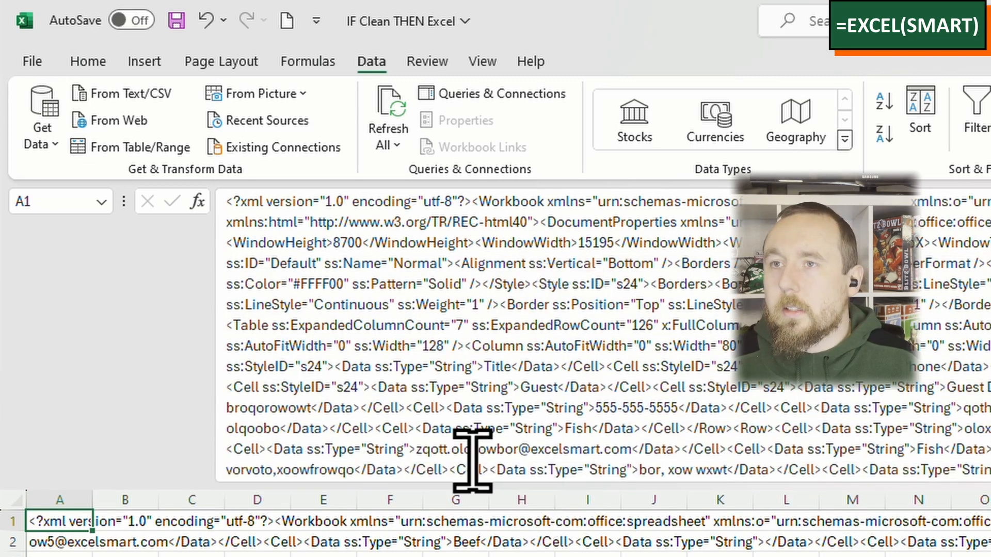
pyautogui.press('Down')
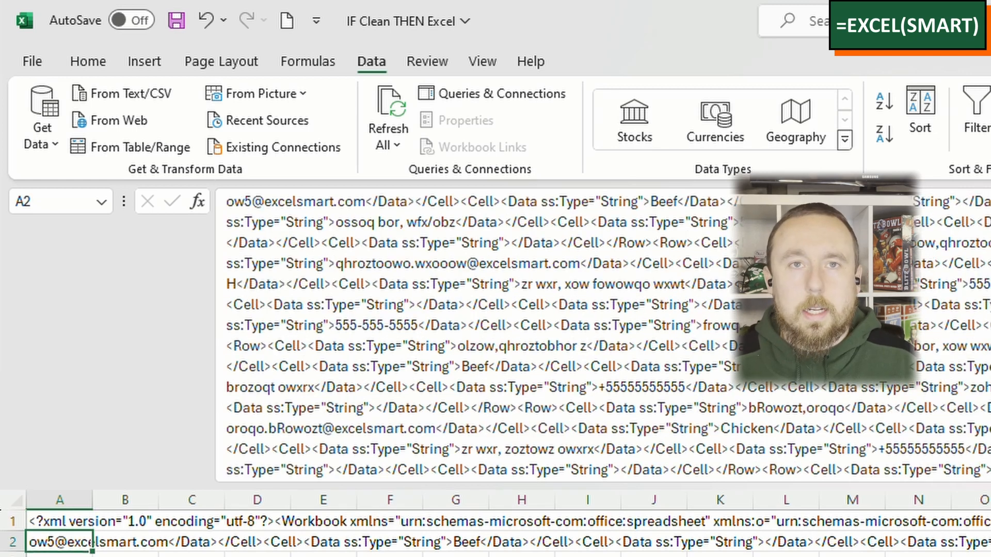
# Step: Select cells A1:A2 and set up Find and Replace to find com and replace it with org
pyautogui.click(91, 522)
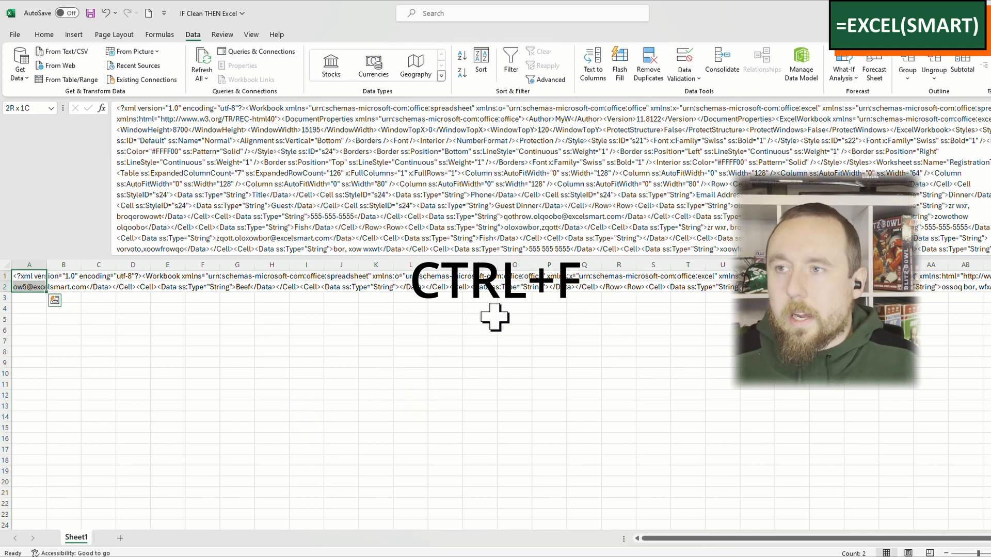
pyautogui.hotkey('ctrl', 'f')
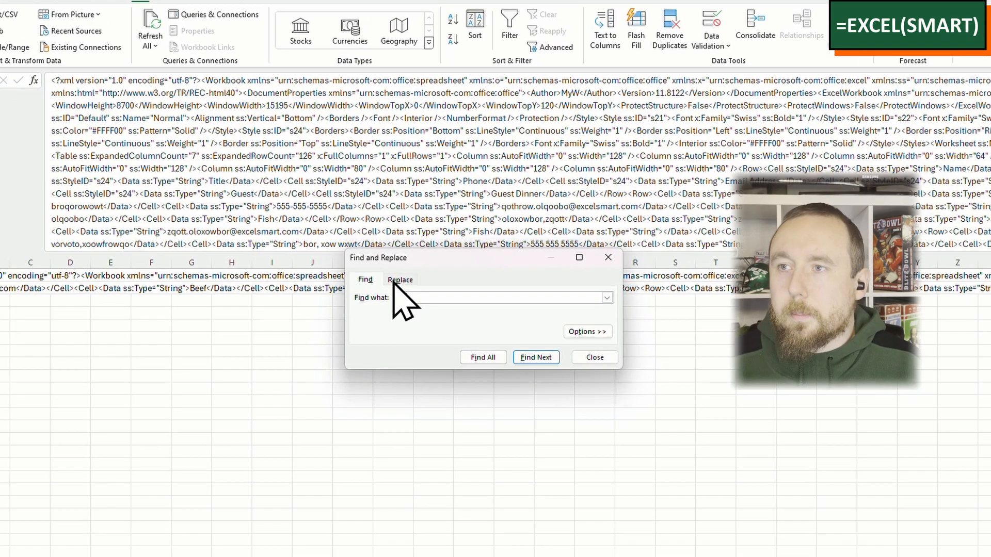
pyautogui.click(394, 283)
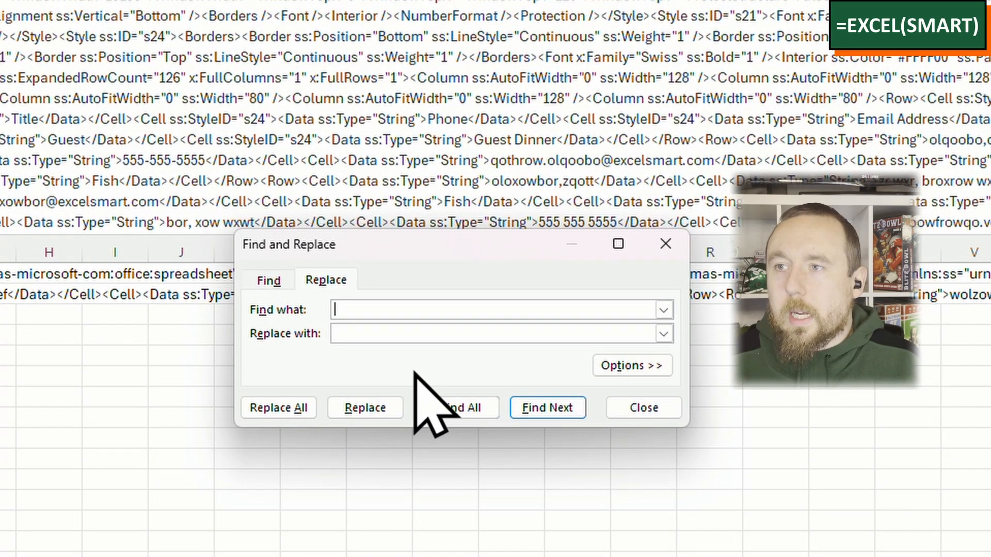
pyautogui.moveTo(484, 251)
pyautogui.mouseDown()
pyautogui.moveTo(526, 246)
pyautogui.moveTo(503, 247)
pyautogui.mouseUp()
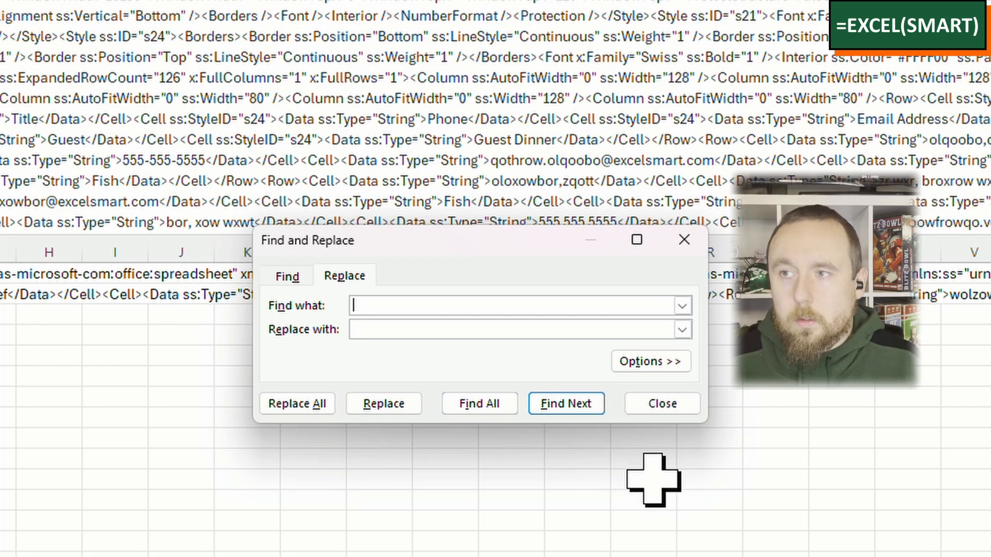
pyautogui.write('com')
pyautogui.press('Tab')
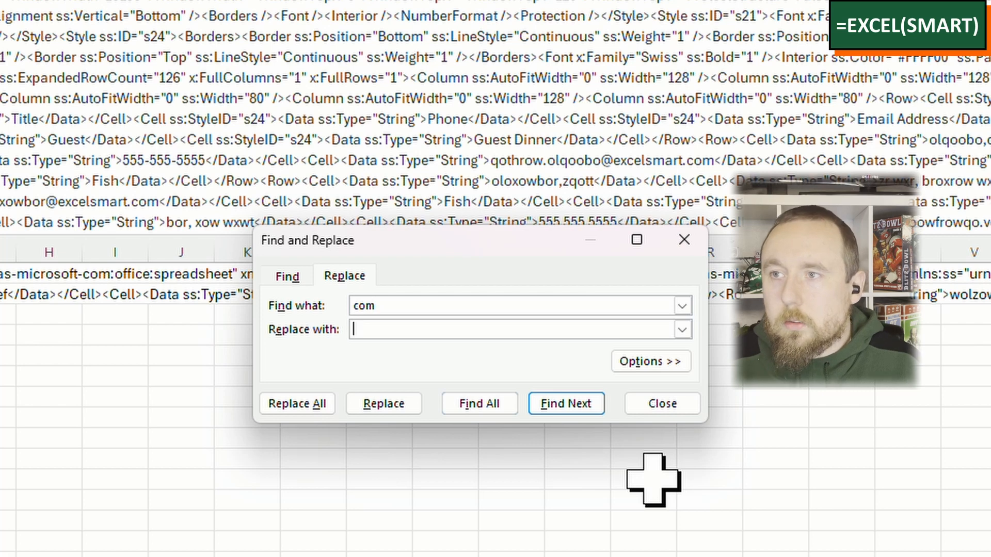
pyautogui.write('org')
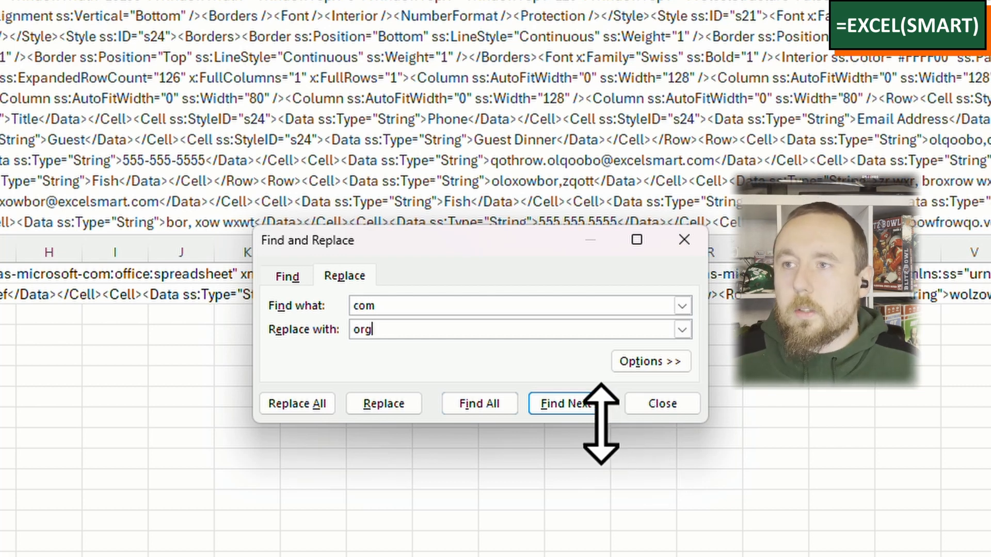
# Step: Change the search text to excelsmart.com and the replacement text to excelsmart.org
pyautogui.click(475, 309)
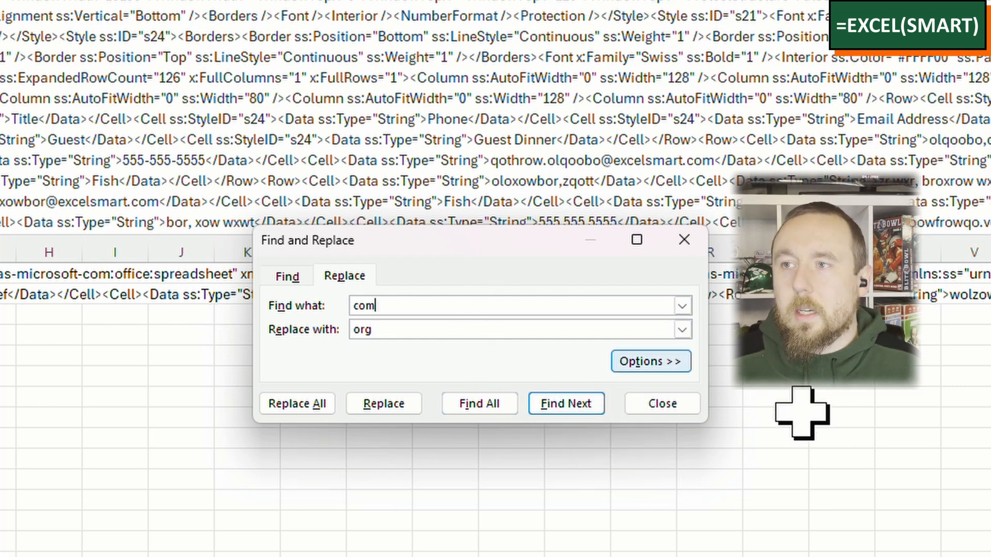
pyautogui.press('Home')
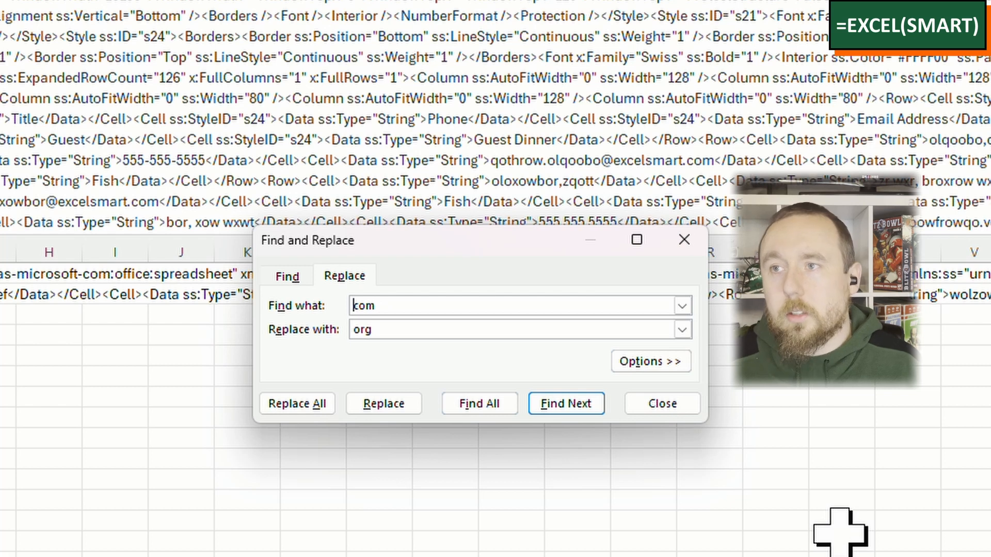
pyautogui.write('excel')
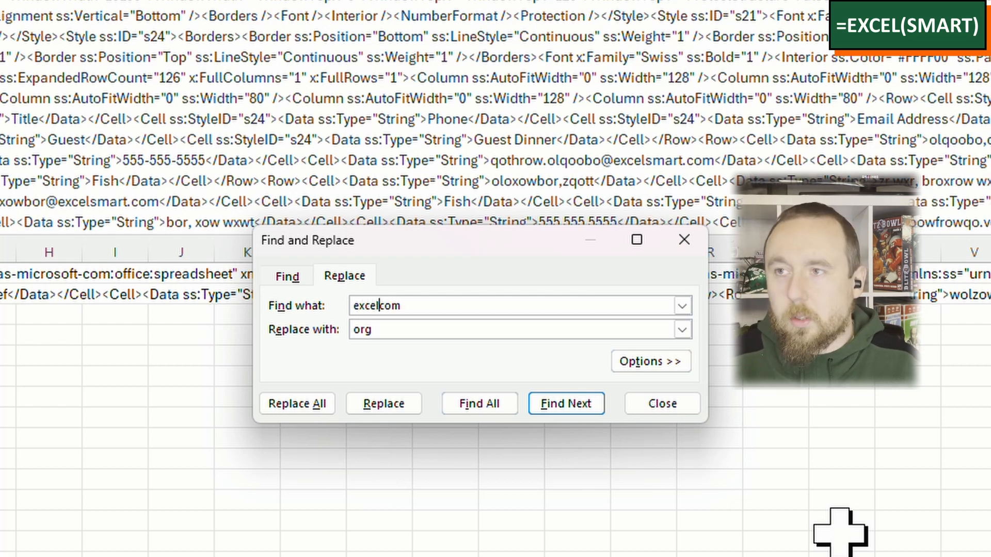
pyautogui.write('smart.')
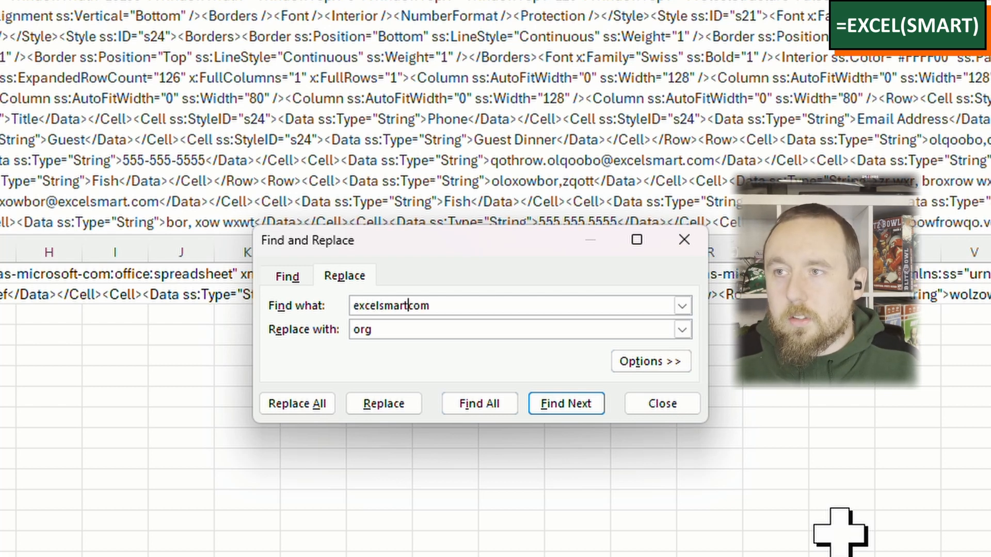
pyautogui.doubleClick(581, 325)
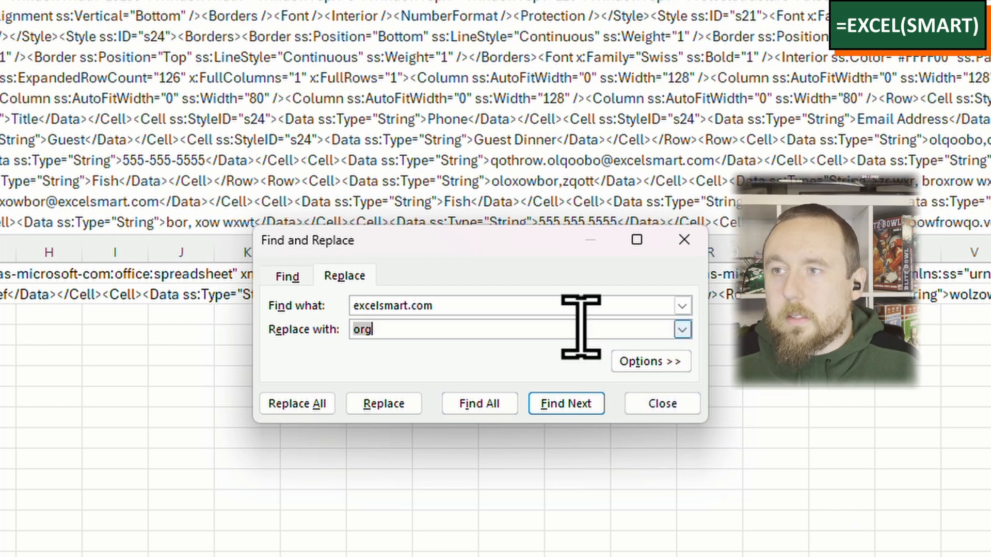
pyautogui.write('excelsmar')
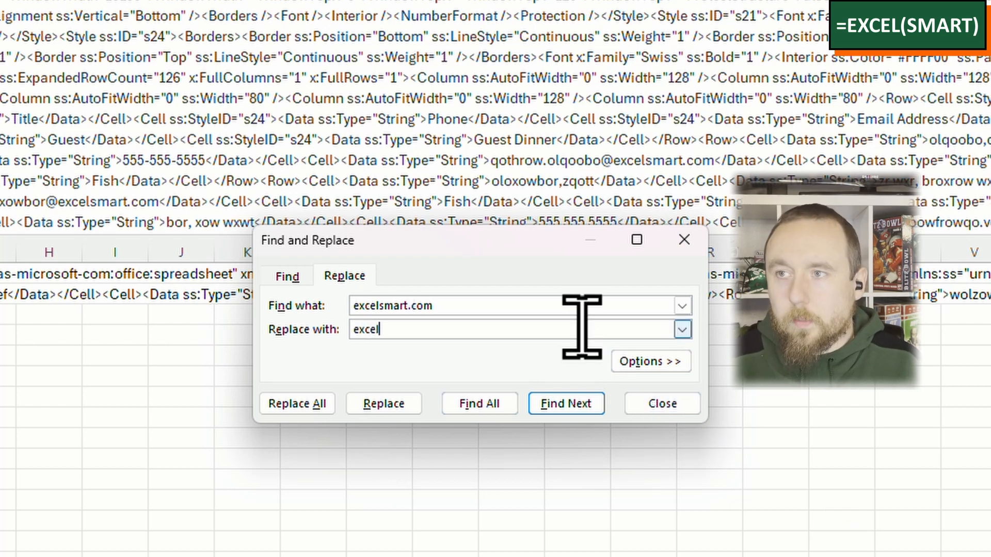
pyautogui.write('t.org')
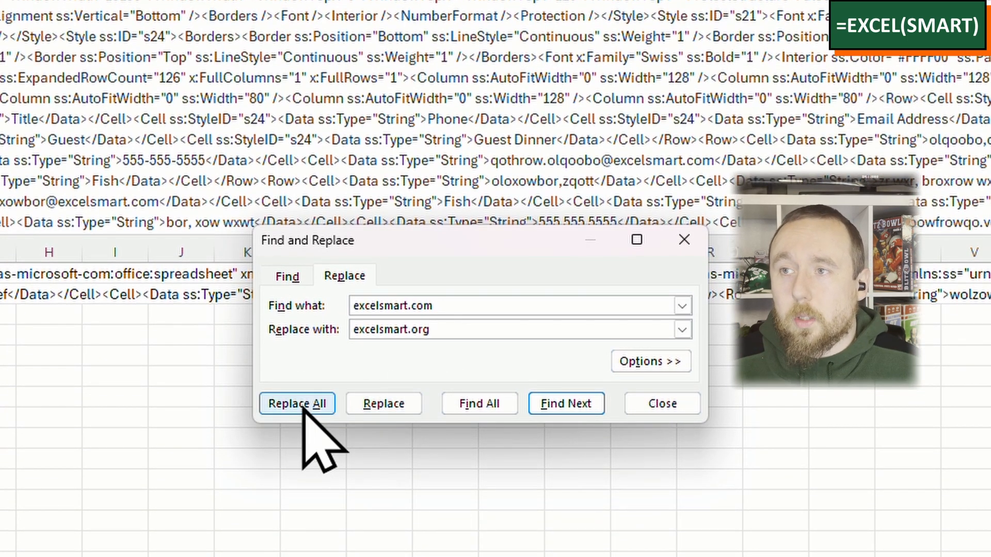
# Step: Replace every excelsmart.com with excelsmart.org, keeping the search scope set to Sheet in the expanded Find and Replace options
pyautogui.click(631, 365)
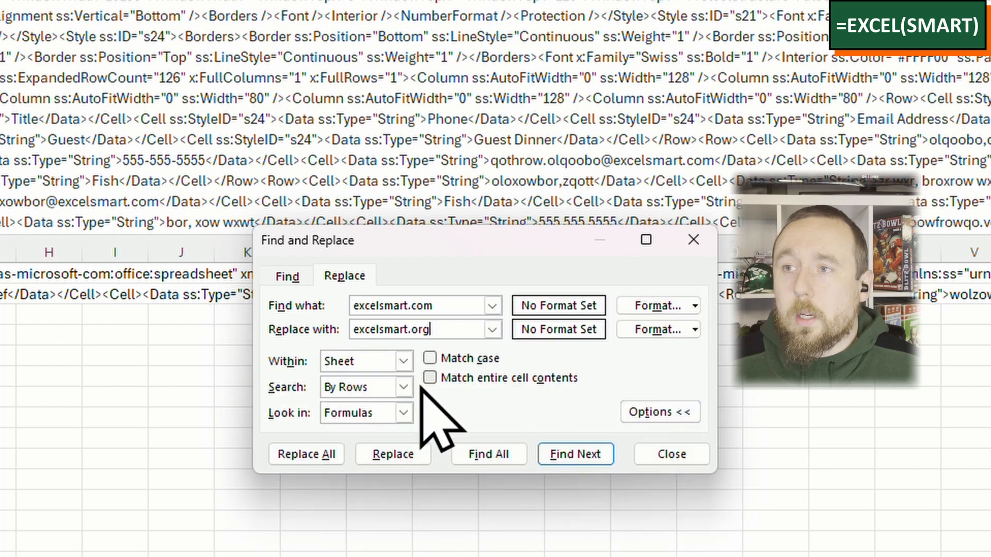
pyautogui.click(366, 361)
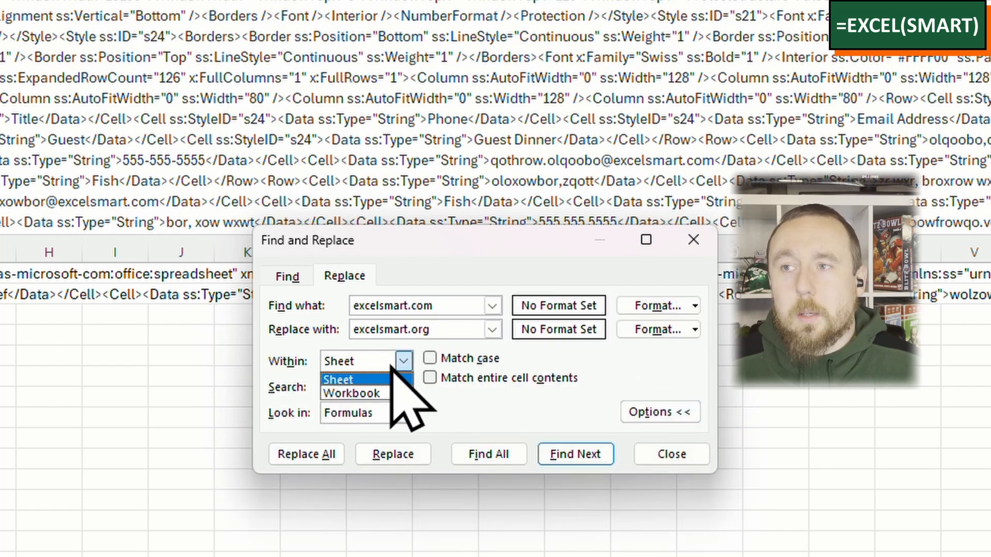
pyautogui.click(392, 367)
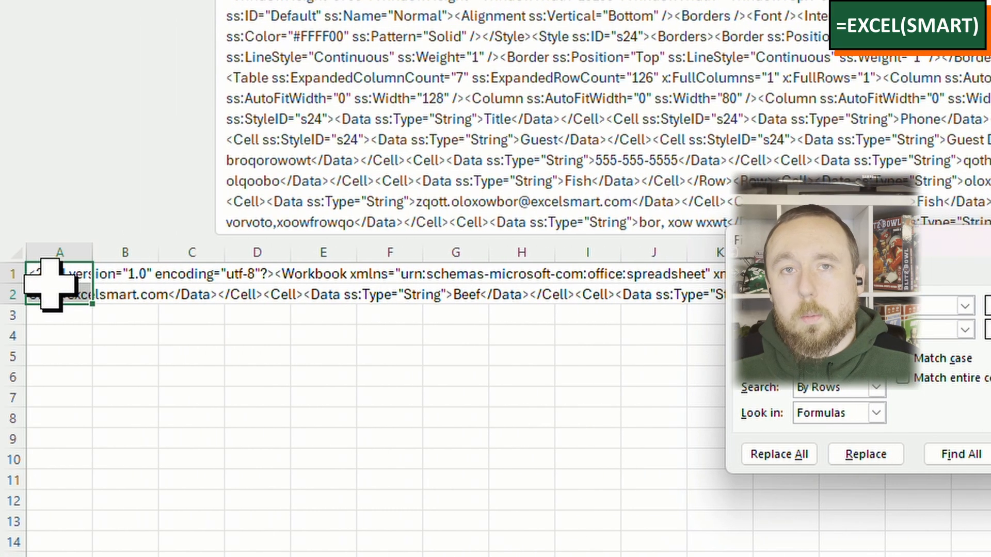
pyautogui.click(805, 456)
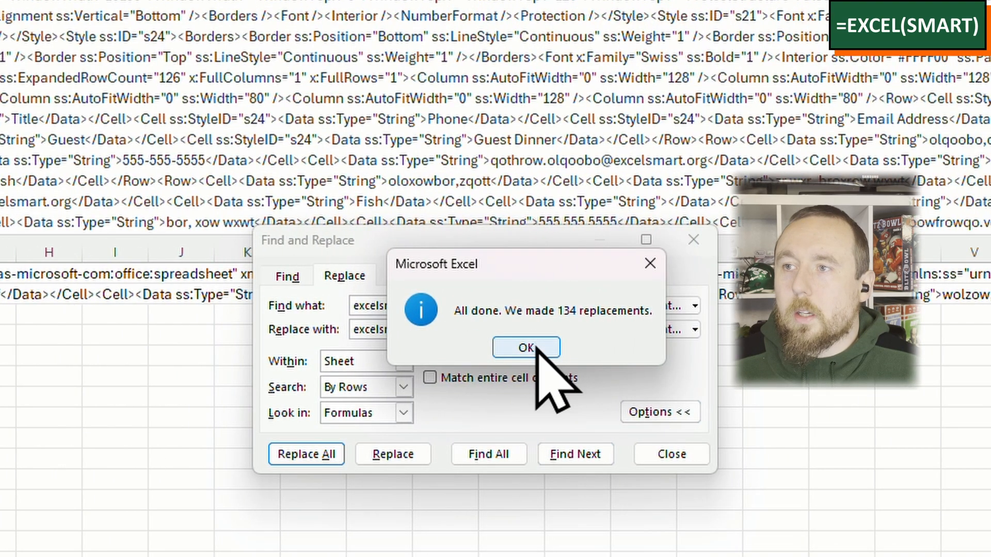
pyautogui.click(626, 347)
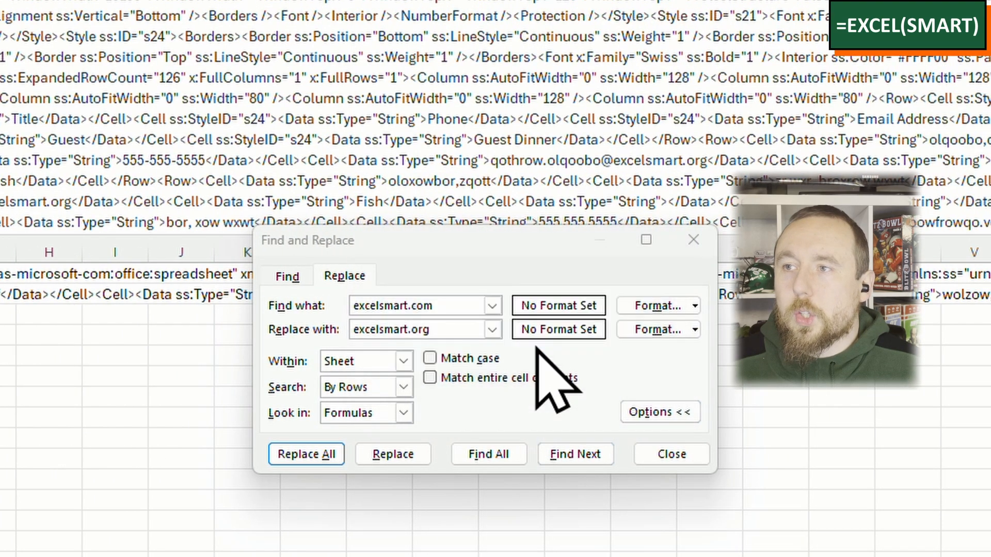
# Step: Clear both the search and replacement text with the extra options collapsed, and close Find and Replace
pyautogui.click(288, 276)
pyautogui.click(411, 305)
pyautogui.click(351, 278)
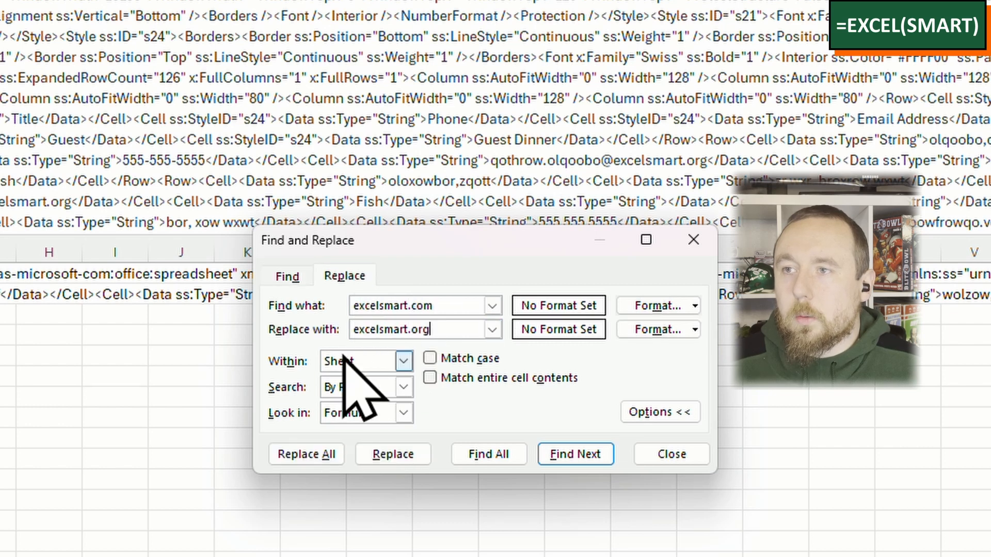
pyautogui.click(677, 409)
pyautogui.moveTo(462, 305); pyautogui.dragTo(322, 293)
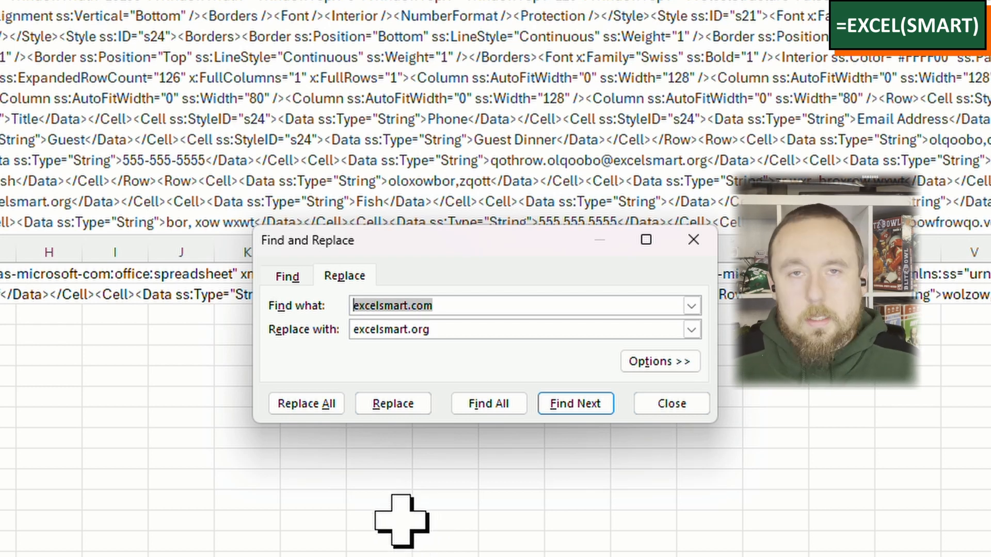
pyautogui.press('Delete')
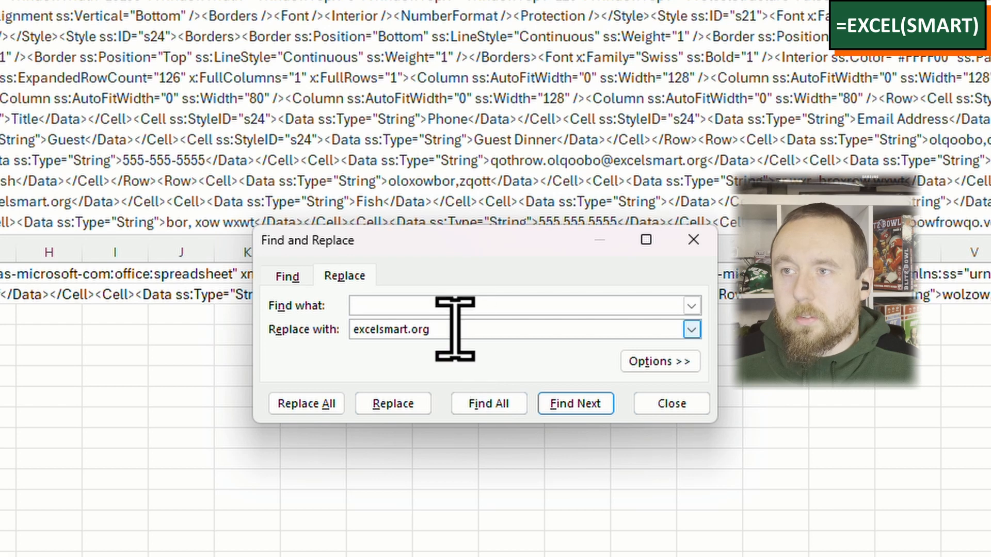
pyautogui.moveTo(449, 328); pyautogui.dragTo(352, 329)
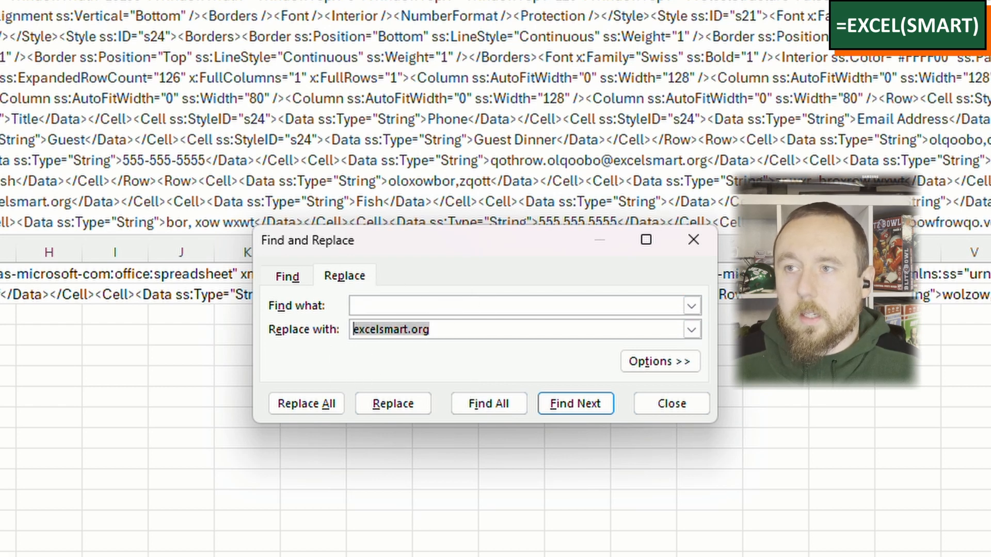
pyautogui.press('Delete')
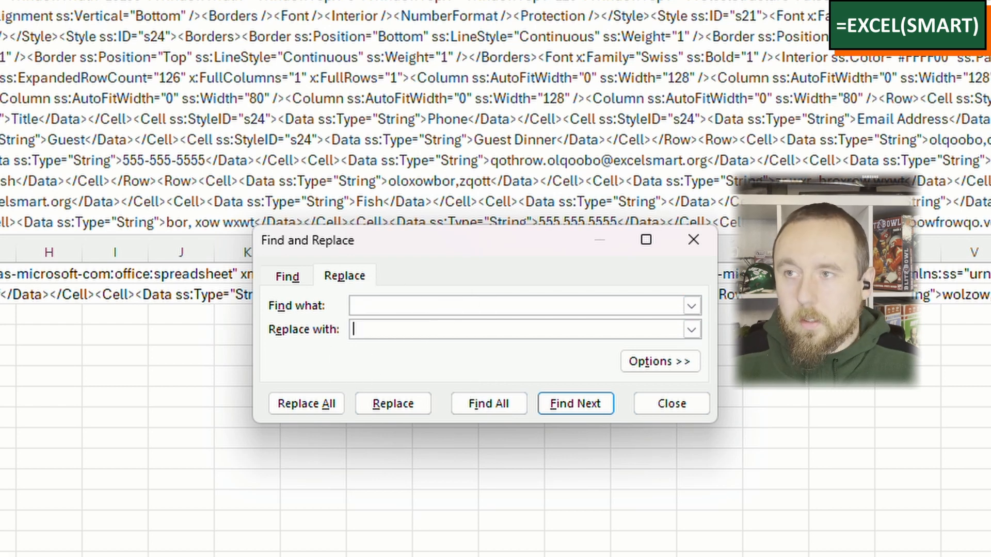
pyautogui.click(419, 308)
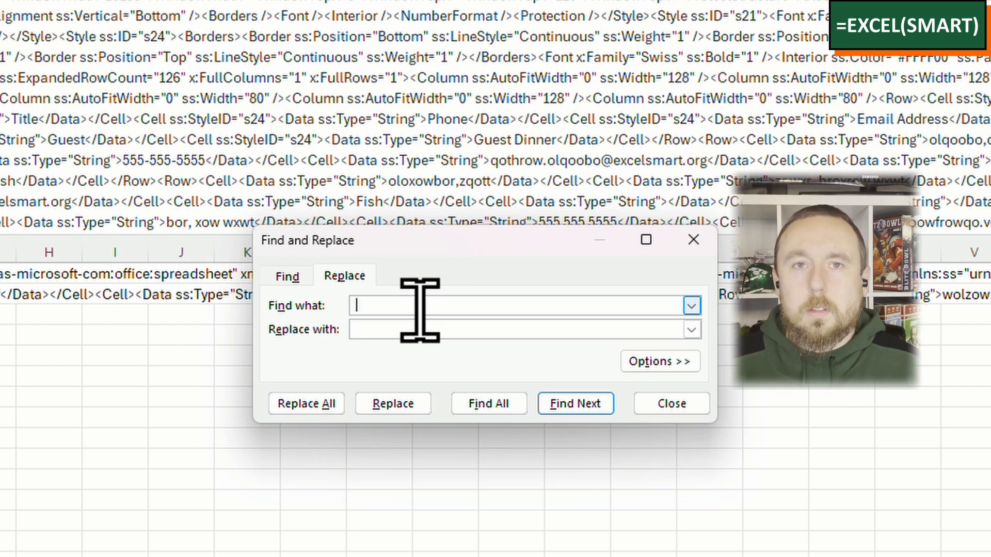
pyautogui.click(421, 325)
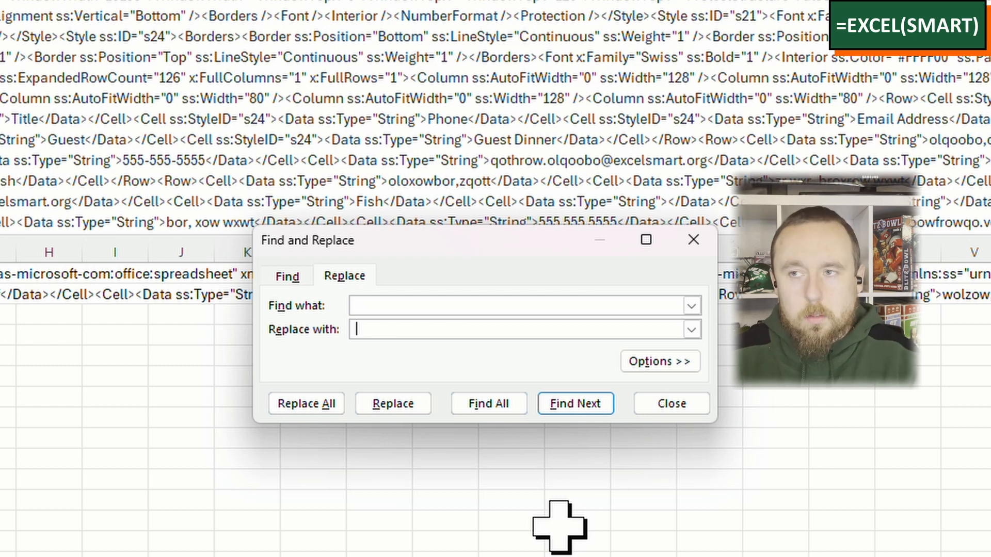
pyautogui.click(672, 404)
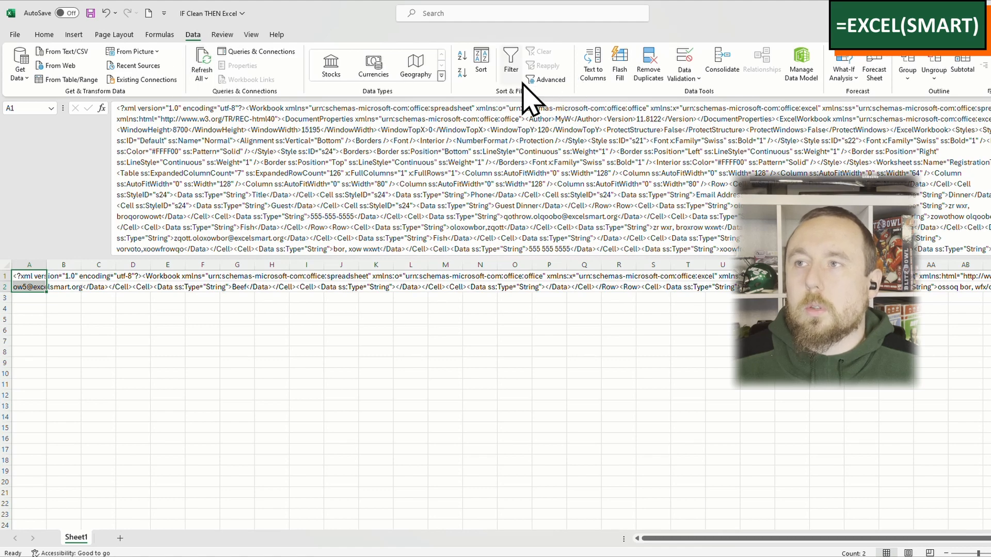
# Step: Split cells A1:A2 with Text to Columns as delimited data, using only the custom delimiter <, with General format and destination $A$1
pyautogui.click(600, 80)
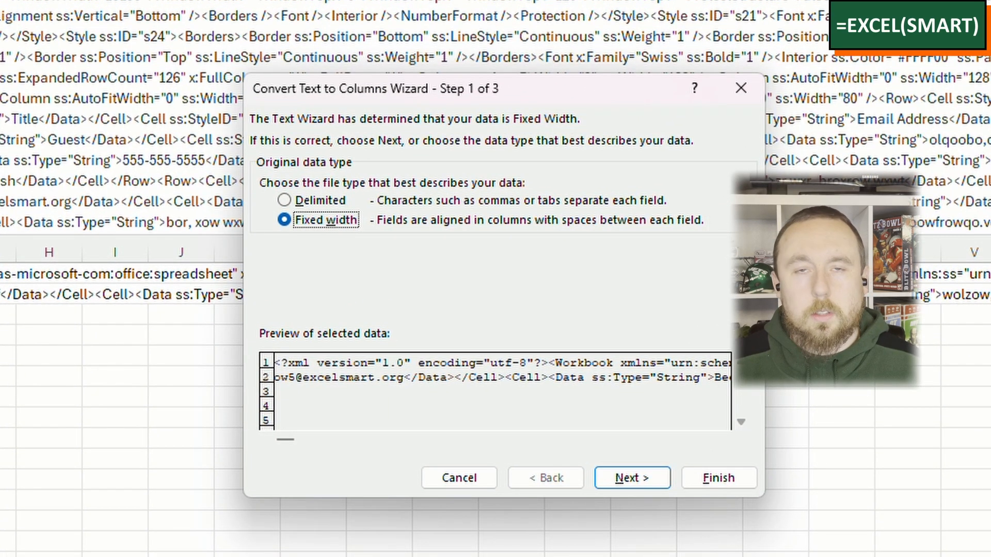
pyautogui.doubleClick(333, 222)
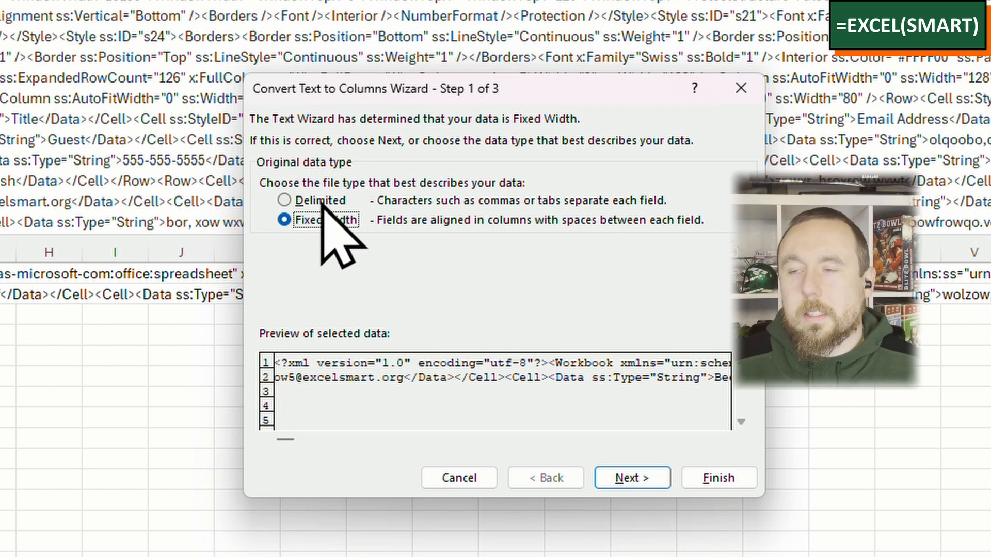
pyautogui.click(327, 200)
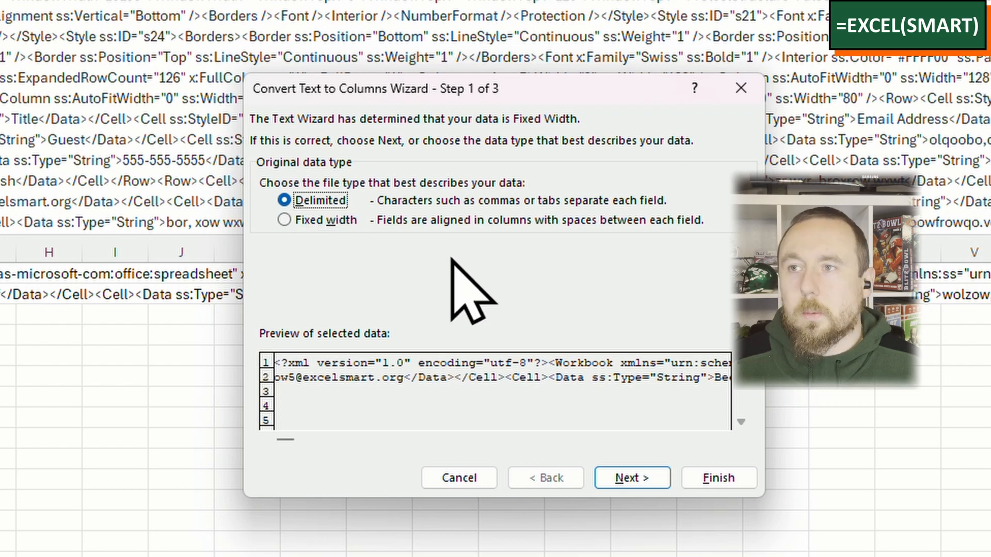
pyautogui.click(634, 482)
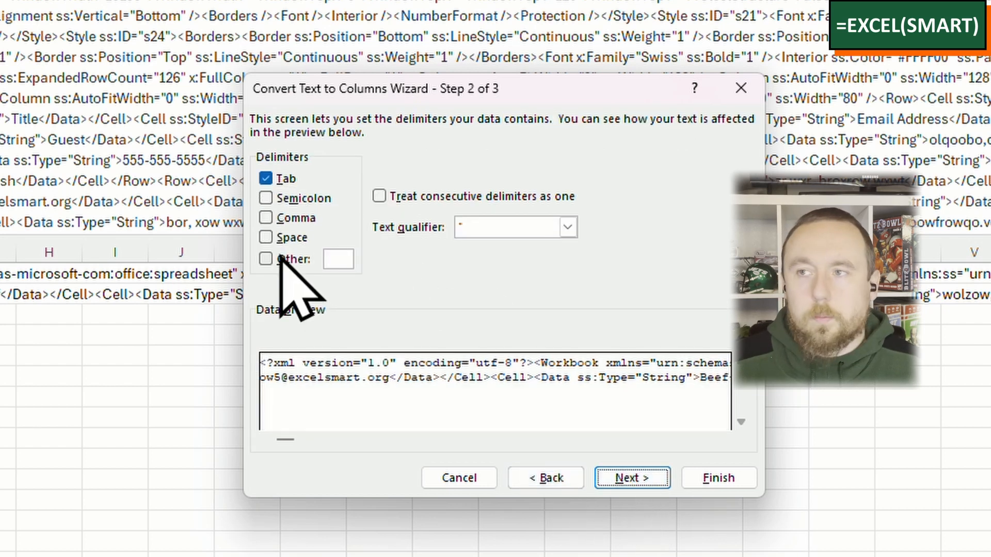
pyautogui.click(265, 179)
pyautogui.click(279, 259)
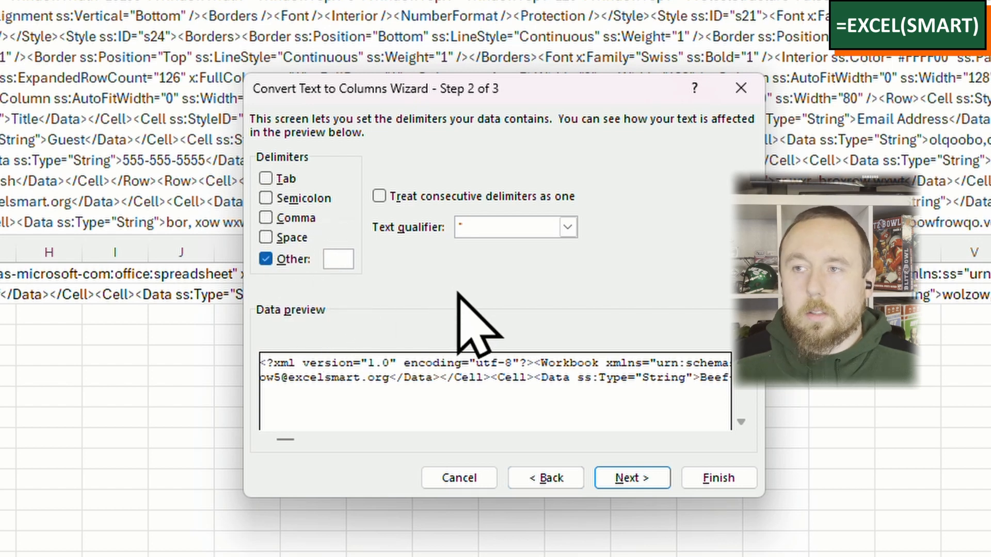
pyautogui.write('<')
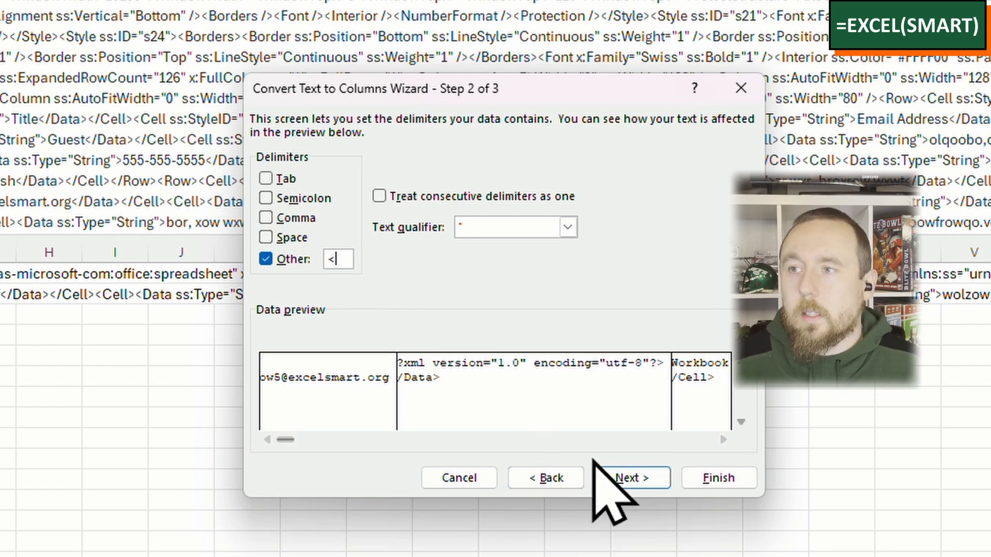
pyautogui.click(640, 480)
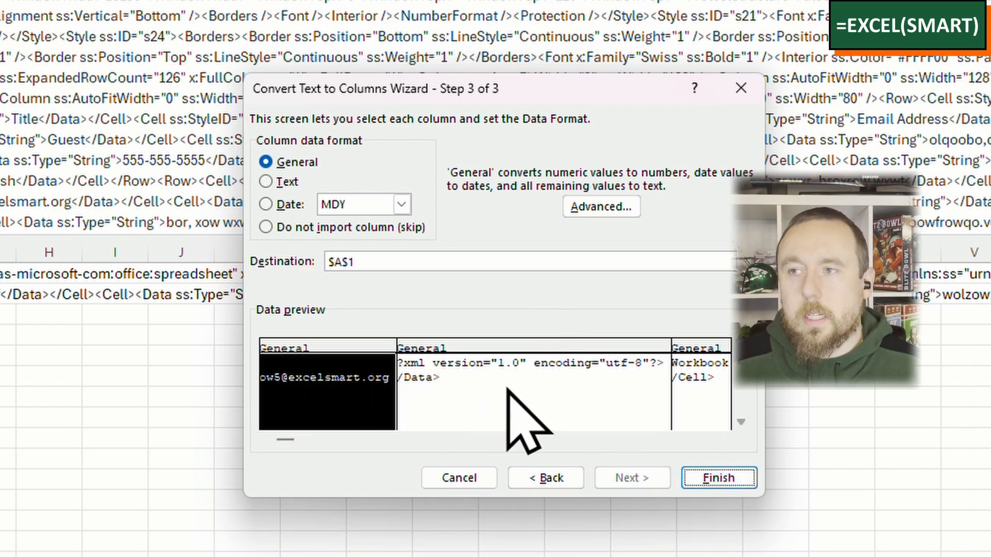
pyautogui.click(740, 479)
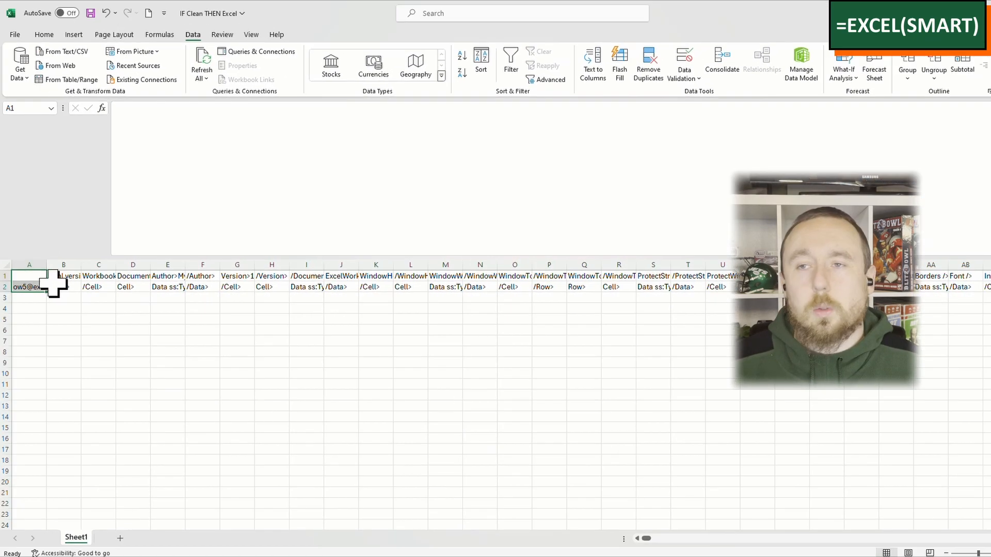
# Step: Examine how far the split data extends by jumping between the first and last filled cells of rows 1 and 2
pyautogui.click(29, 286)
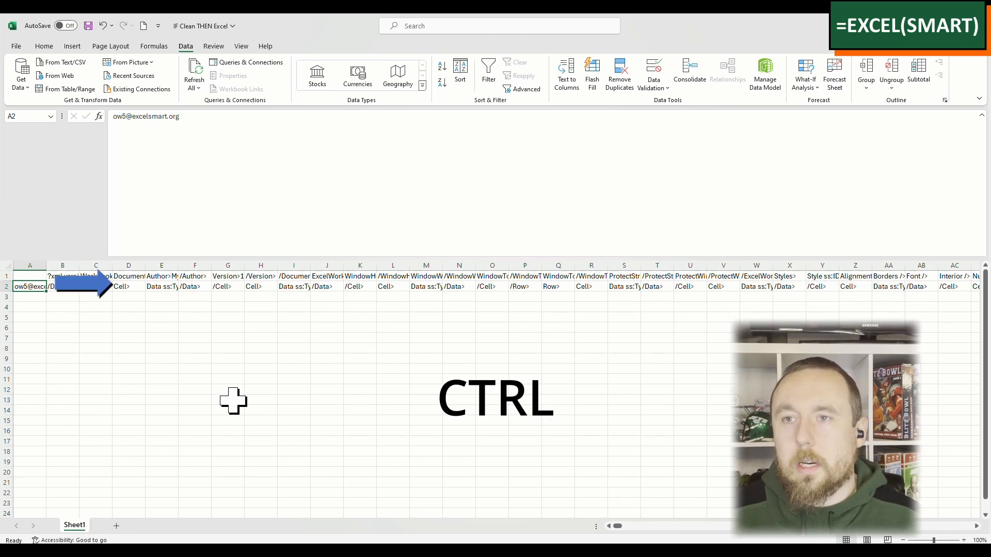
pyautogui.hotkey('ctrl', 'Right')
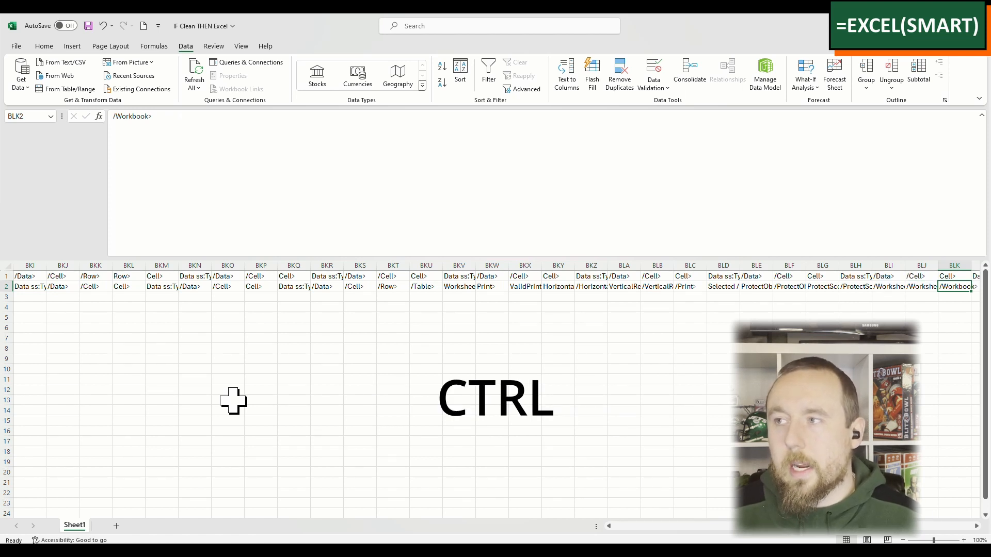
pyautogui.hotkey('ctrl', 'Left')
pyautogui.hotkey('ctrl', 'Right')
pyautogui.hotkey('ctrl', 'Left')
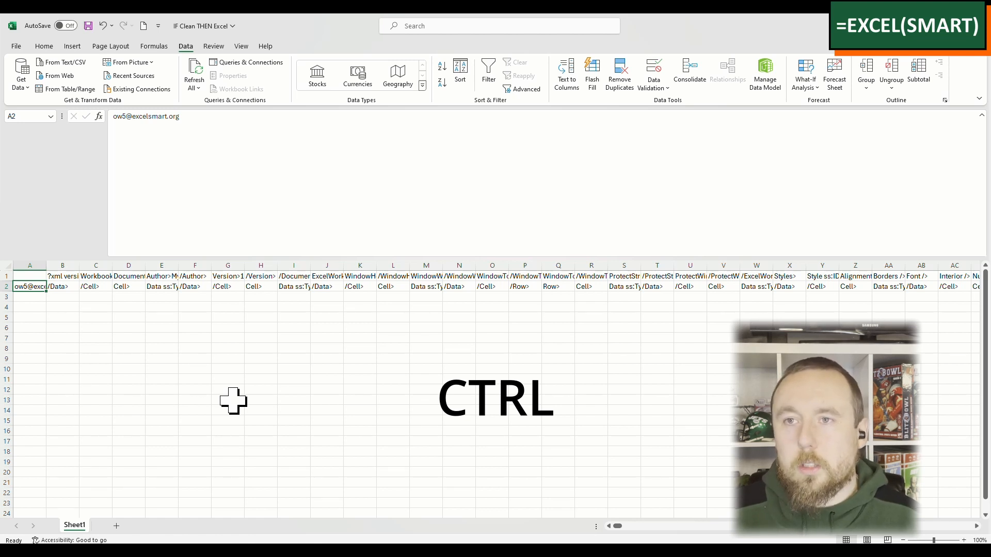
pyautogui.hotkey('ctrl', 'Down')
pyautogui.hotkey('ctrl', 'Up')
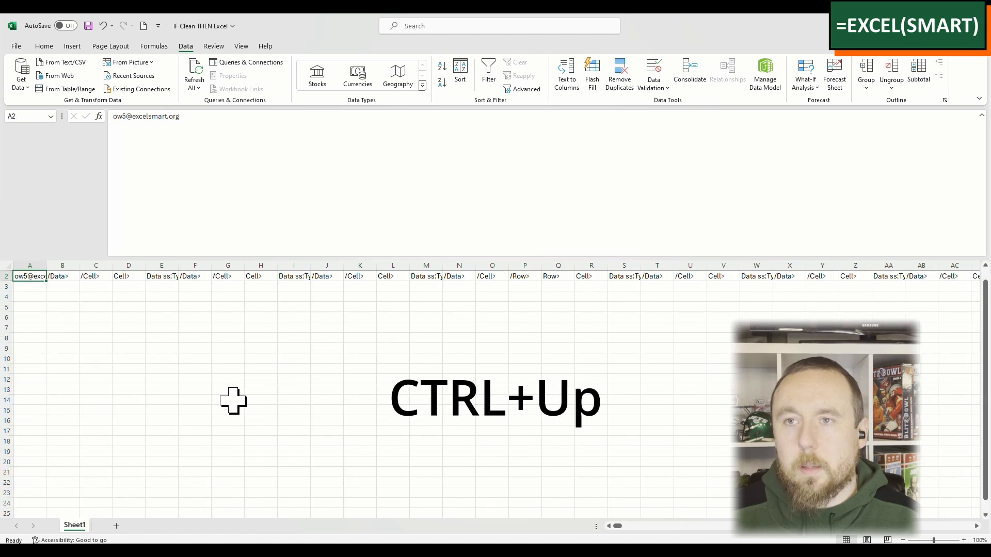
pyautogui.hotkey('ctrl', 'Up')
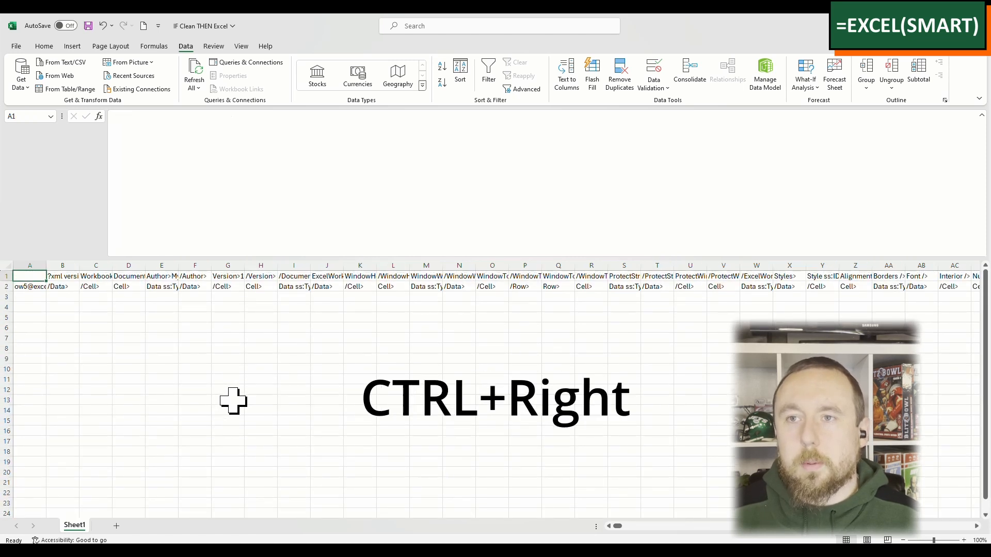
pyautogui.hotkey('ctrl', 'Right')
pyautogui.hotkey('ctrl', 'Right')
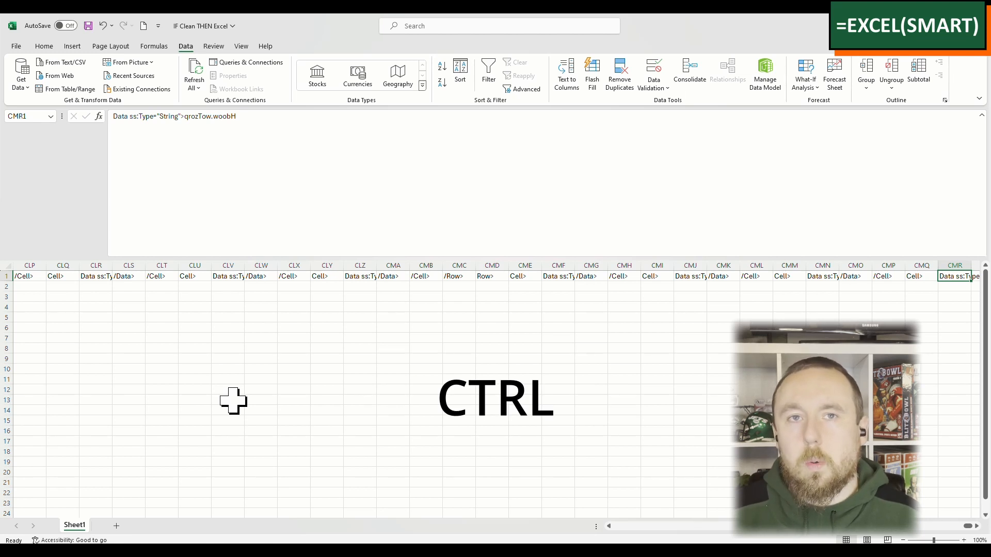
pyautogui.hotkey('ctrl', 'Left')
pyautogui.hotkey('ctrl', 'Down')
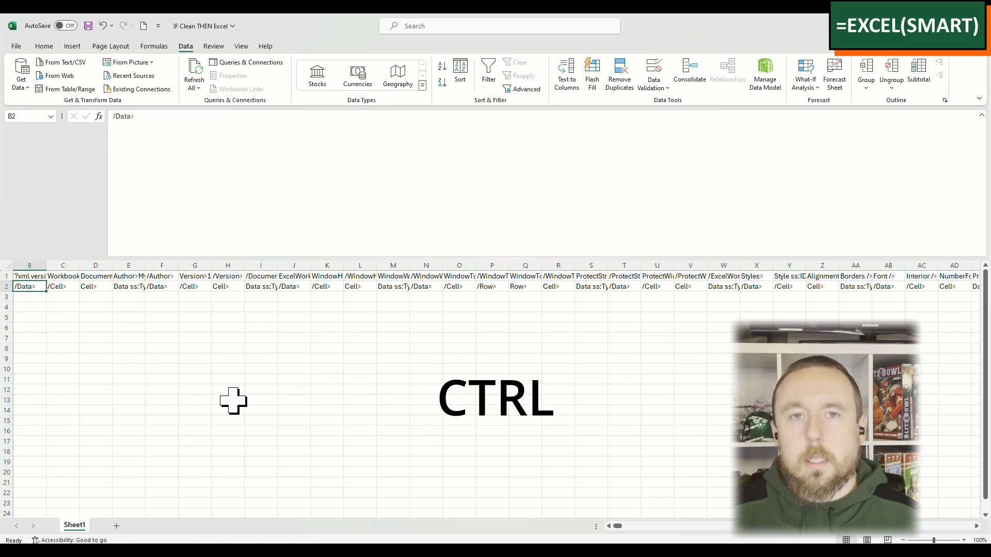
# Step: Select all the filled cells of row 2, from A2 to BLK2, and copy them
pyautogui.hotkey('ctrl', 'shift', 'Right')
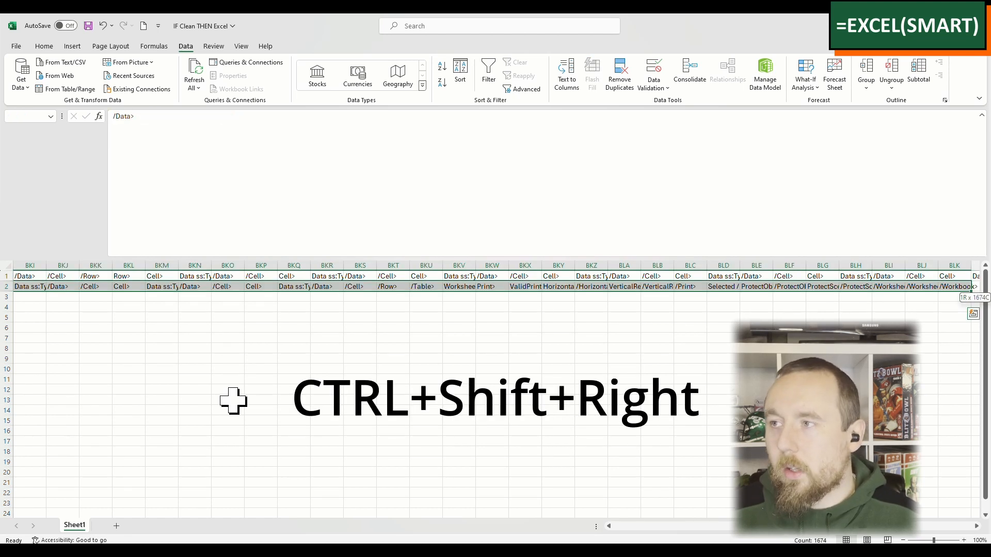
pyautogui.hotkey('ctrl', 'Left')
pyautogui.hotkey('ctrl', 'shift', 'Right')
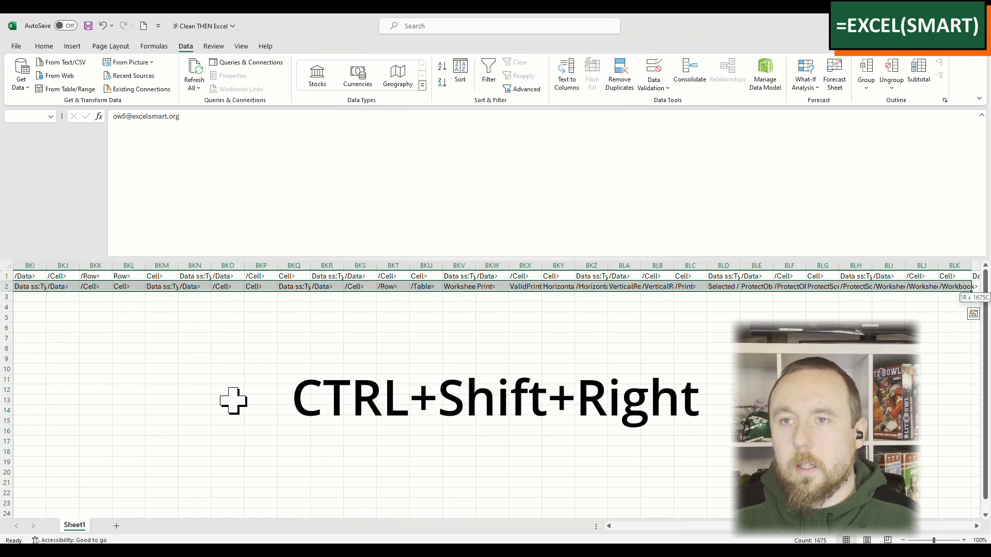
pyautogui.hotkey('ctrl', 'c')
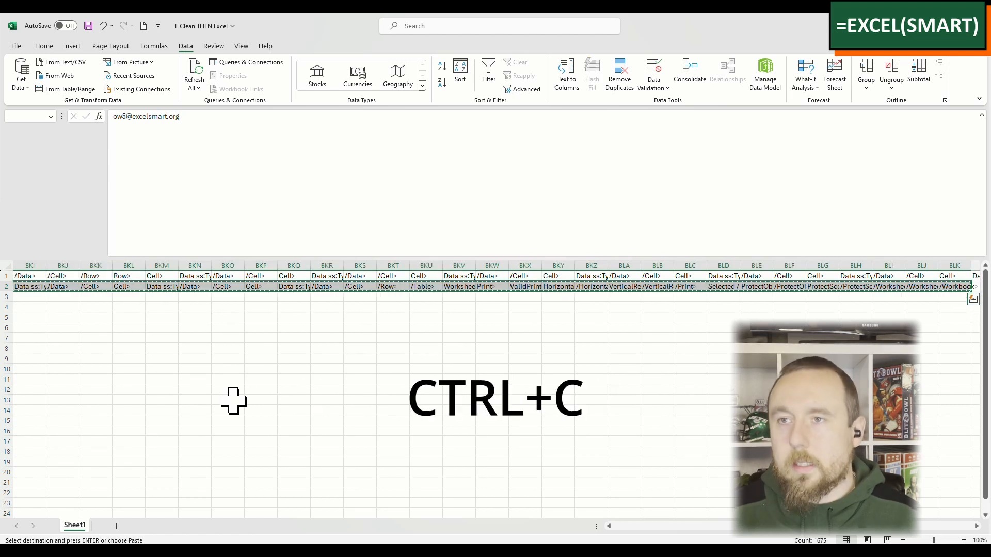
# Step: Paste the copied row 2 cells at the end of row 1, starting in the first empty cell, CMS1
pyautogui.press('Up')
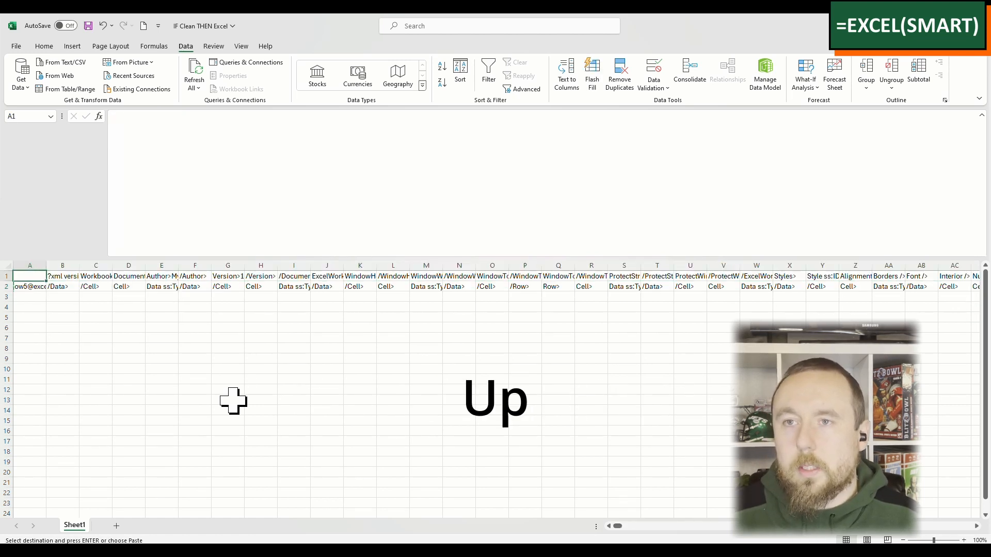
pyautogui.press('Right')
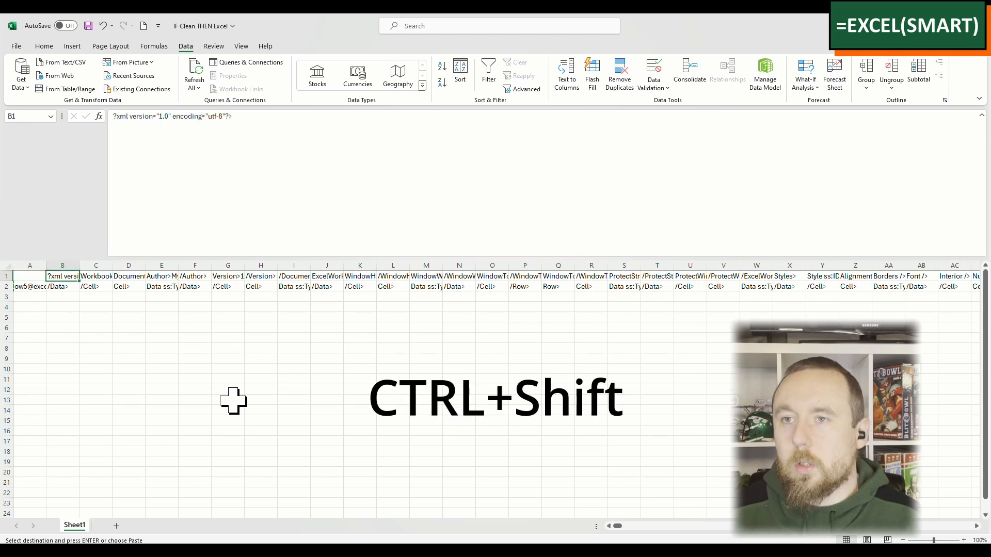
pyautogui.hotkey('ctrl', 'shift', 'Right')
pyautogui.press('Left')
pyautogui.press('Down')
pyautogui.press('Up')
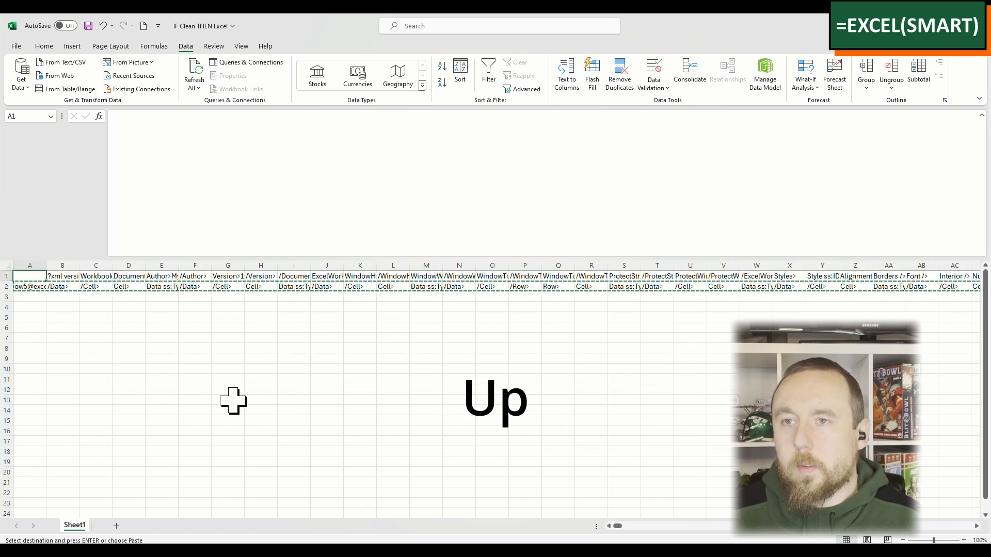
pyautogui.hotkey('ctrl', 'Right')
pyautogui.hotkey('ctrl', 'Right')
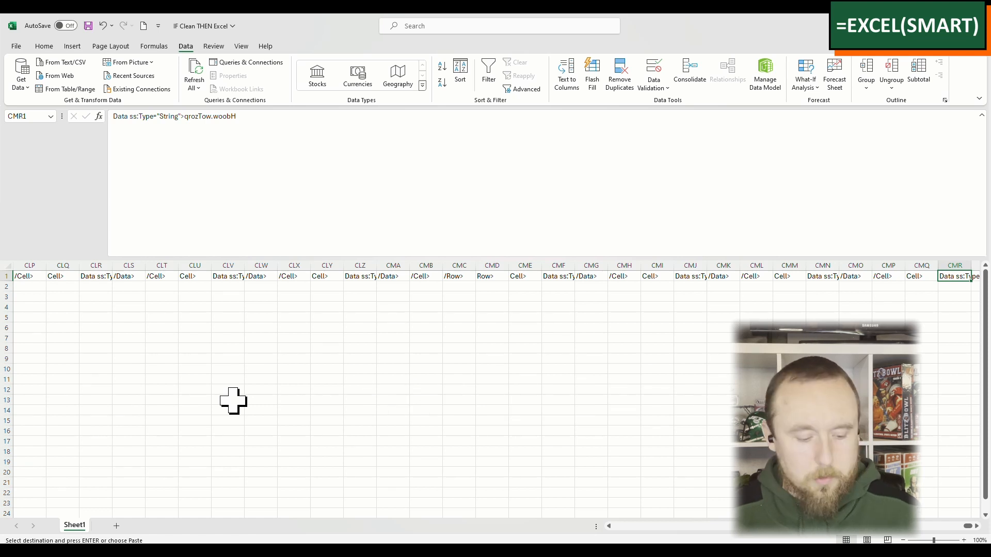
pyautogui.press('Right')
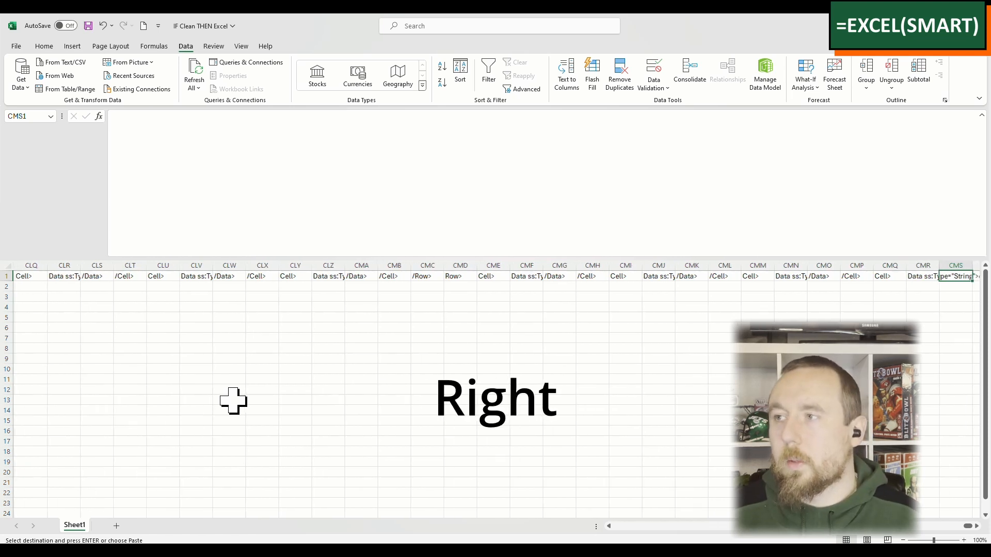
pyautogui.hotkey('ctrl', 'v')
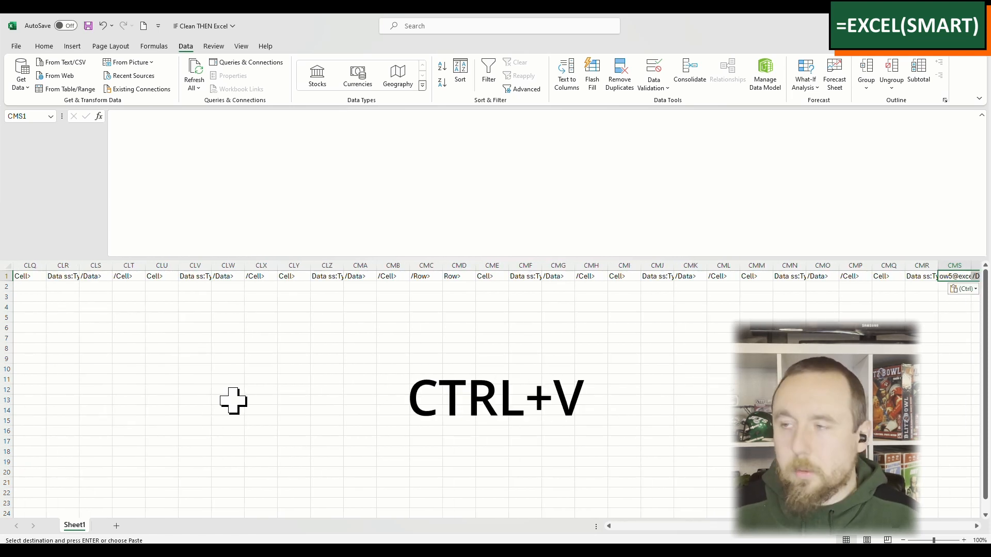
# Step: Undo the paste at the end of row 1 and end copy mode with A2 selected
pyautogui.hotkey('ctrl', 'Left')
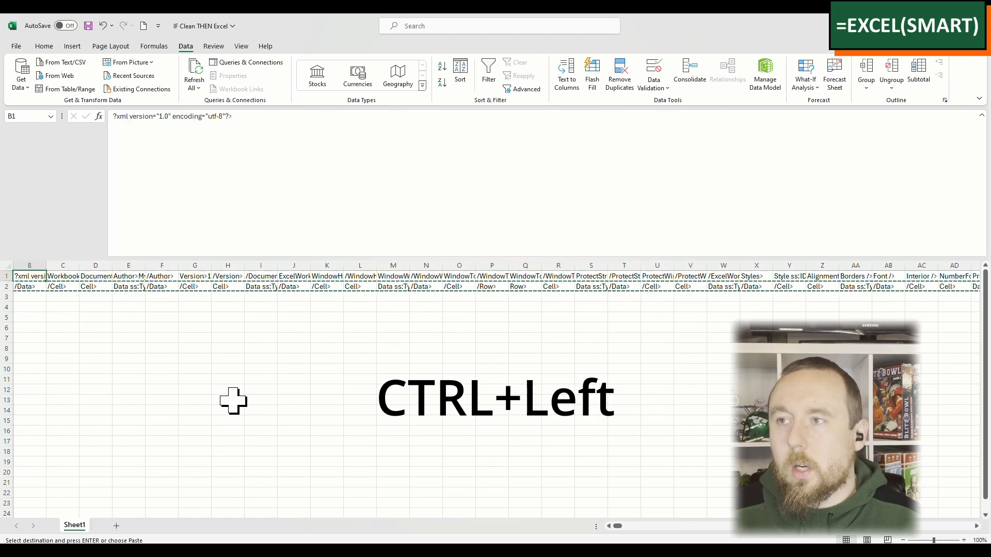
pyautogui.press('Down')
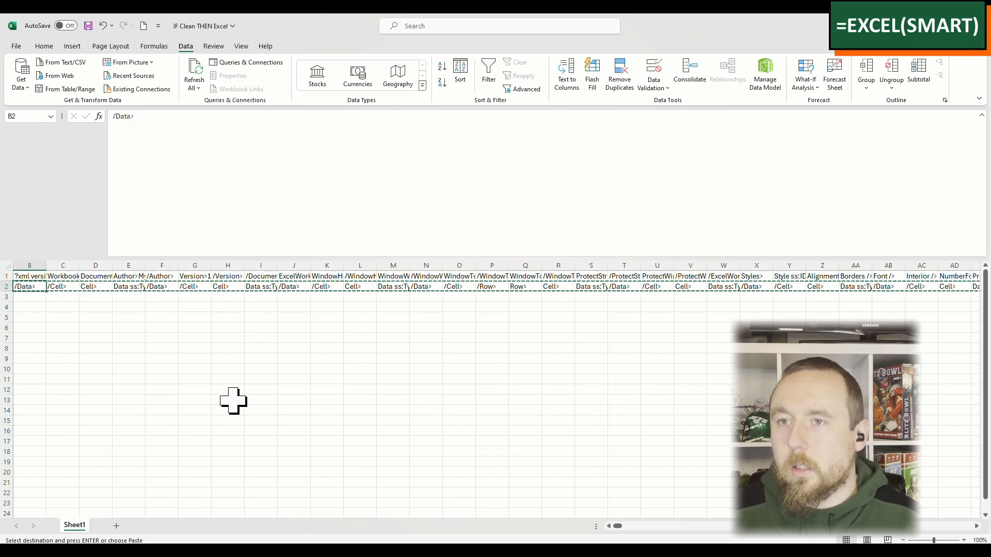
pyautogui.hotkey('ctrl', 'z')
pyautogui.press('Down')
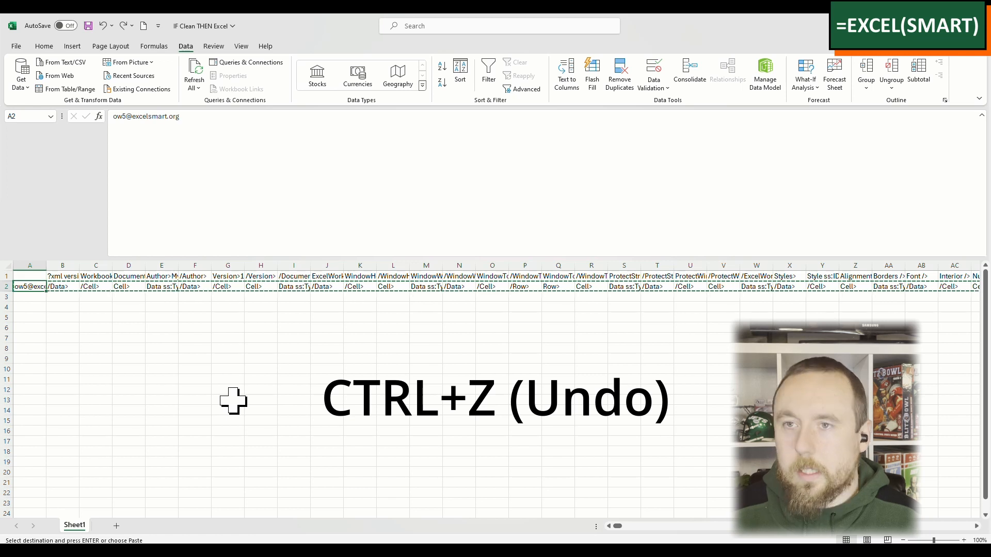
pyautogui.press('Return')
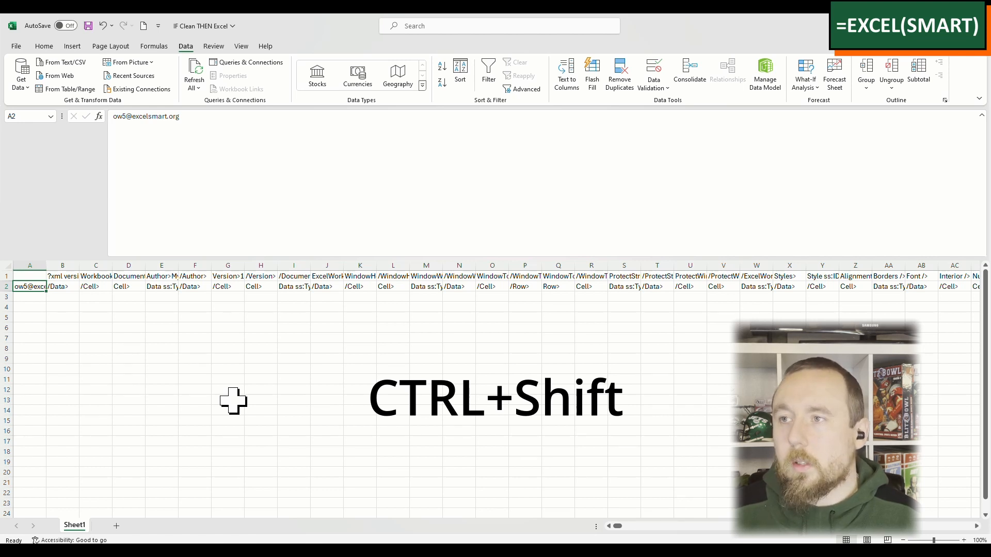
# Step: Cut all the filled cells of row 2, starting from A2, and paste them at the end of row 1 from CMS1
pyautogui.hotkey('ctrl', 'shift', 'Right')
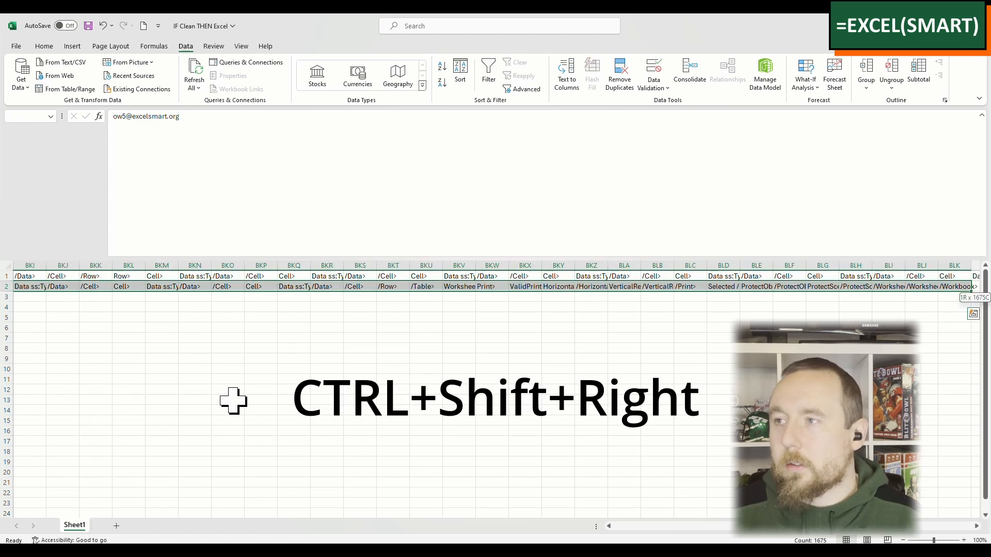
pyautogui.hotkey('ctrl', 'x')
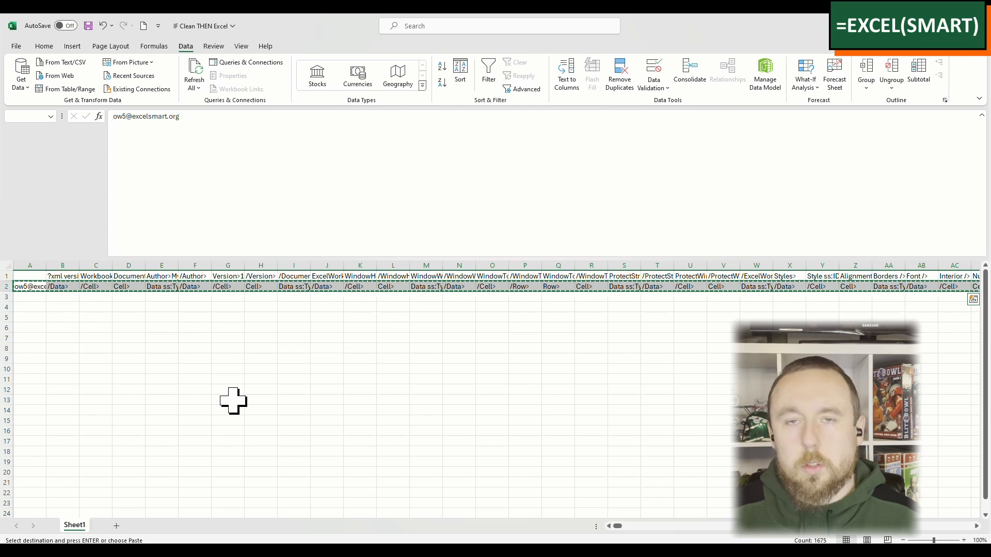
pyautogui.press('Up')
pyautogui.press('Right')
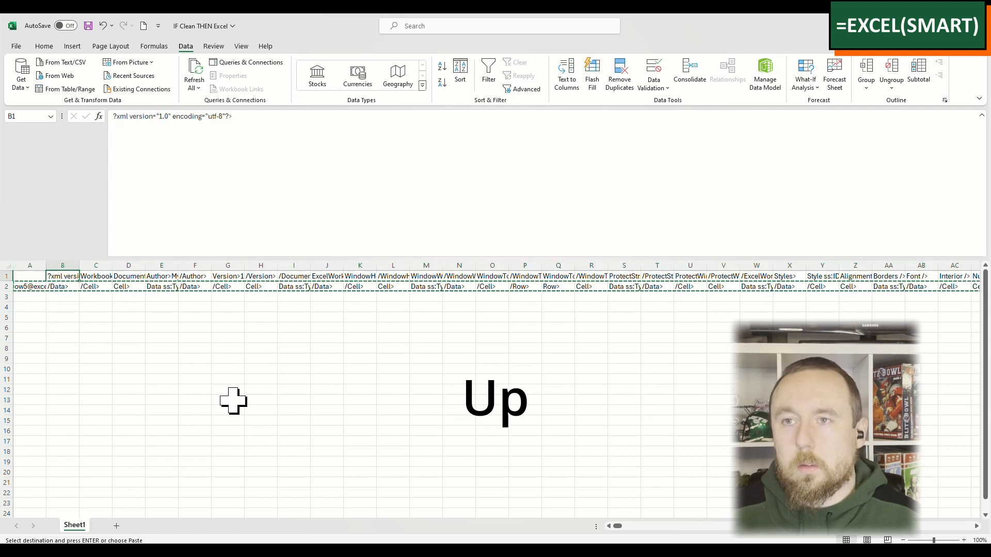
pyautogui.hotkey('ctrl', 'Right')
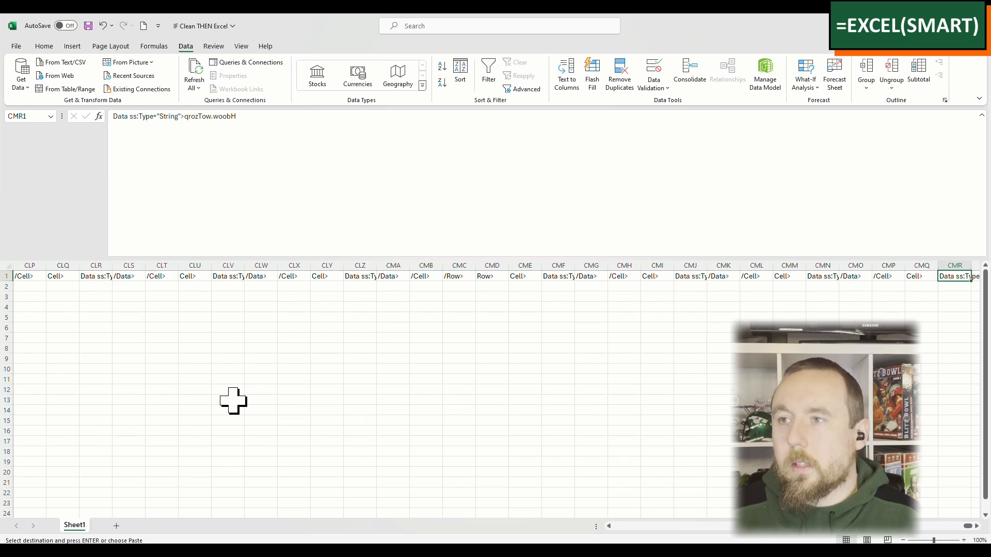
pyautogui.press('Right')
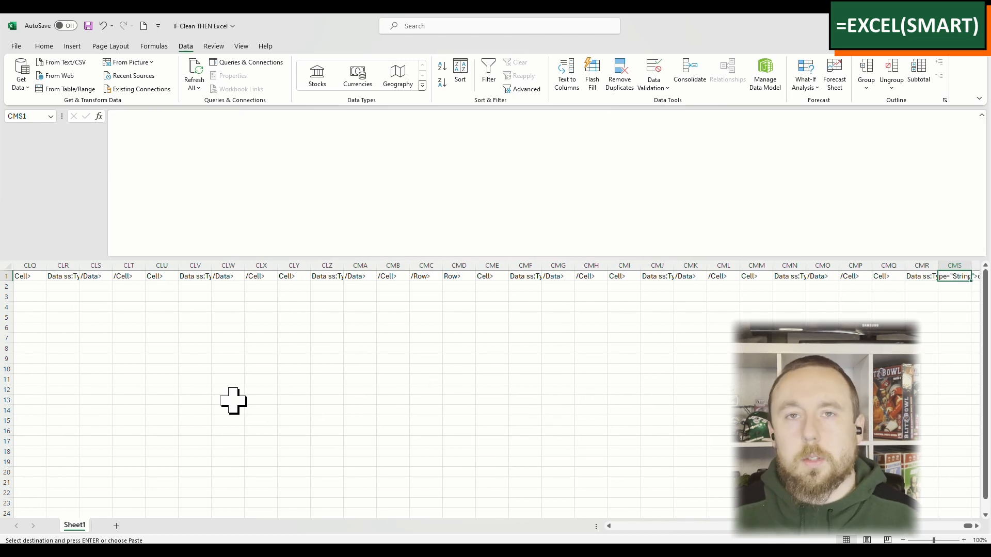
pyautogui.hotkey('ctrl', 'v')
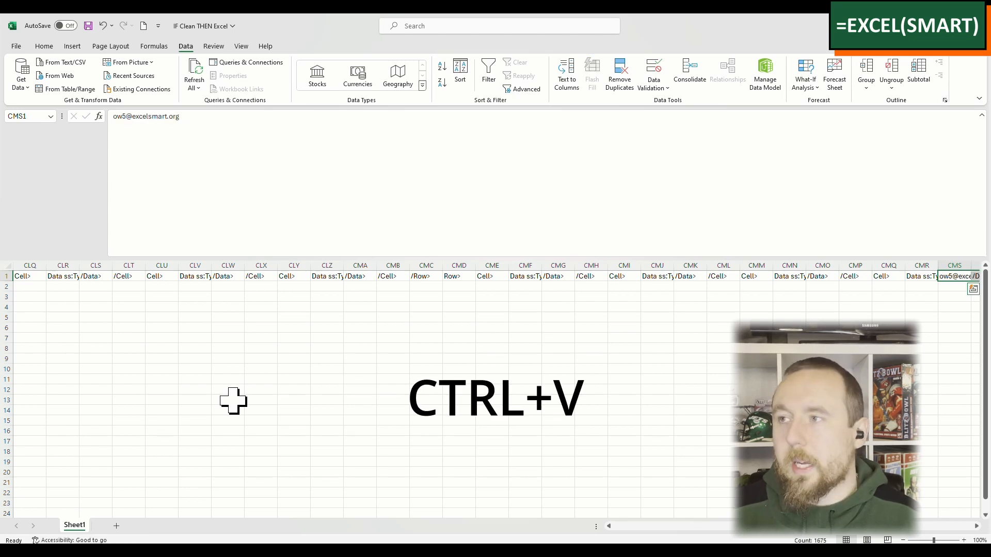
# Step: Check whether row 2 still holds any data and how far the joined data in row 1 extends
pyautogui.hotkey('ctrl', 'Left')
pyautogui.press('Left')
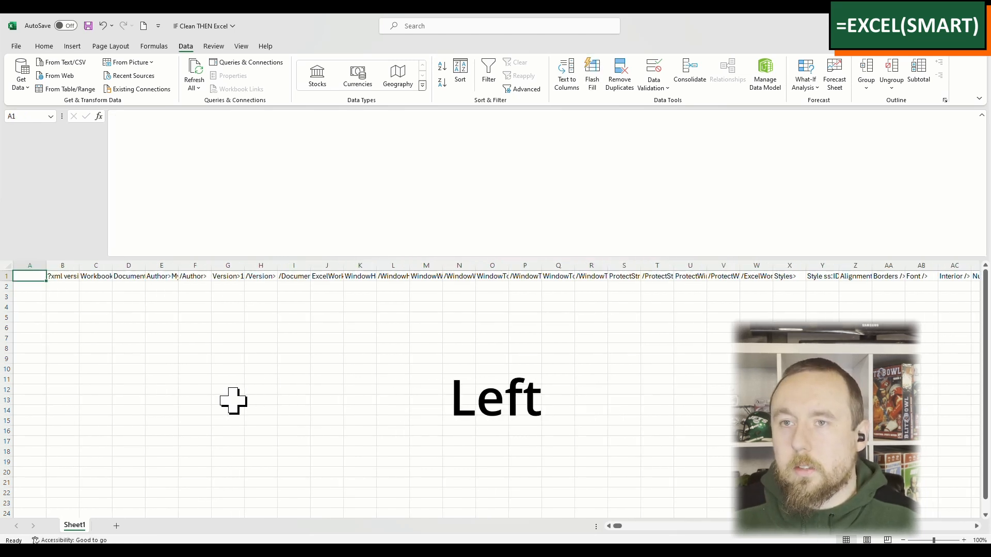
pyautogui.press('Down')
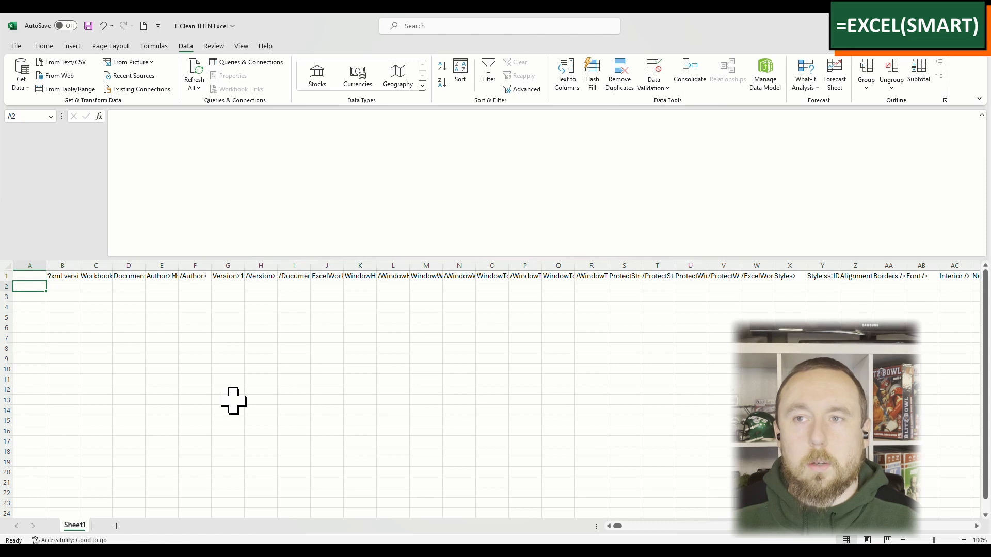
pyautogui.hotkey('ctrl', 'Right')
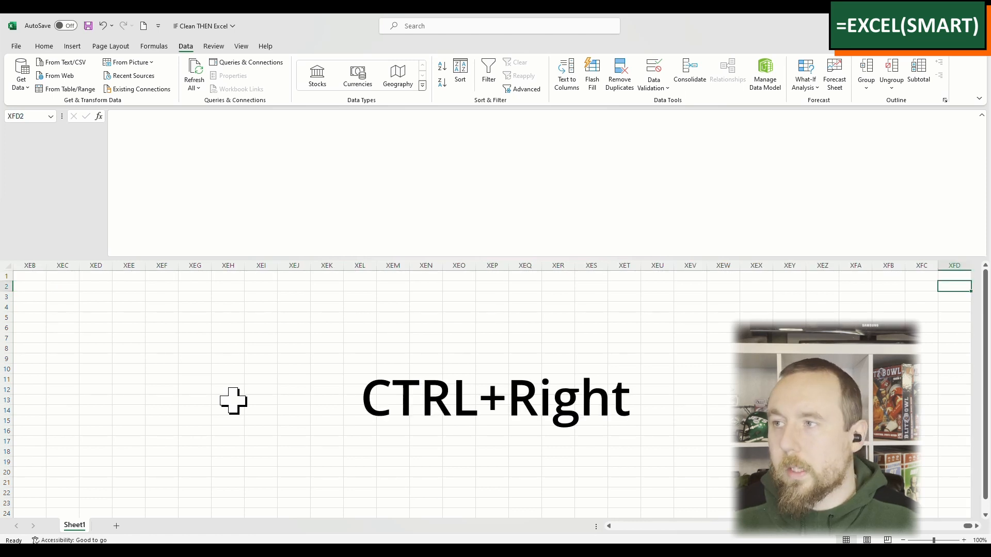
pyautogui.hotkey('ctrl', 'Left')
pyautogui.hotkey('ctrl', 'Up')
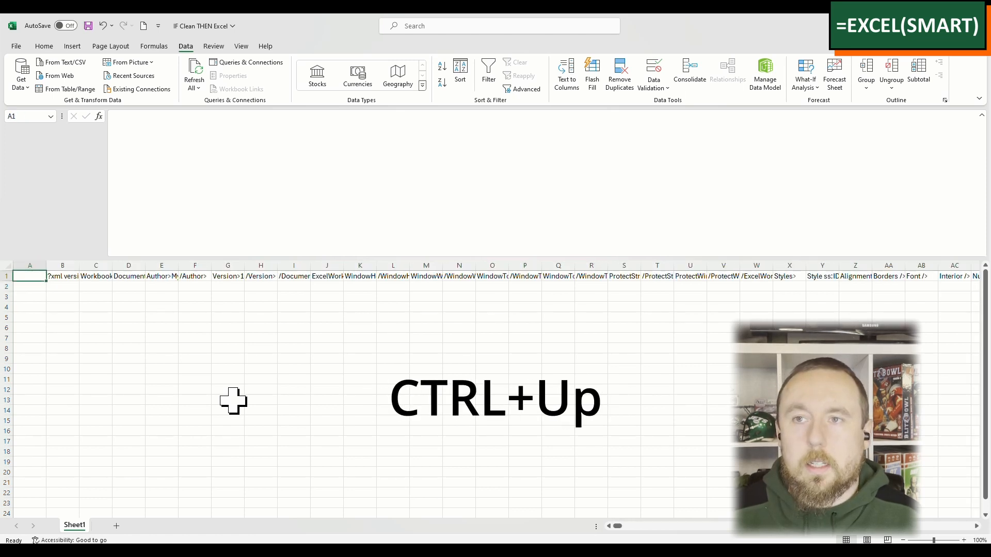
pyautogui.press('Right')
pyautogui.hotkey('ctrl', 'Right')
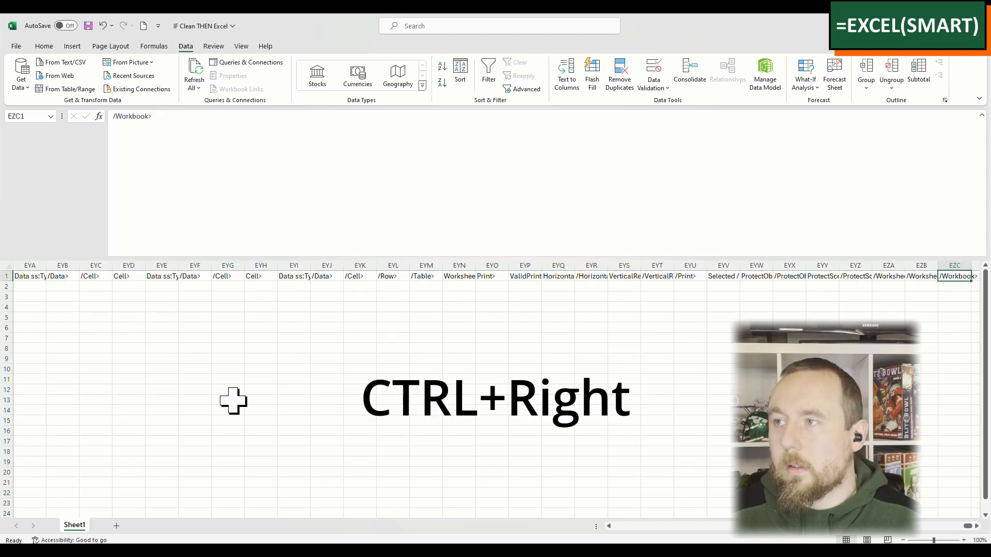
pyautogui.hotkey('ctrl', 'Left')
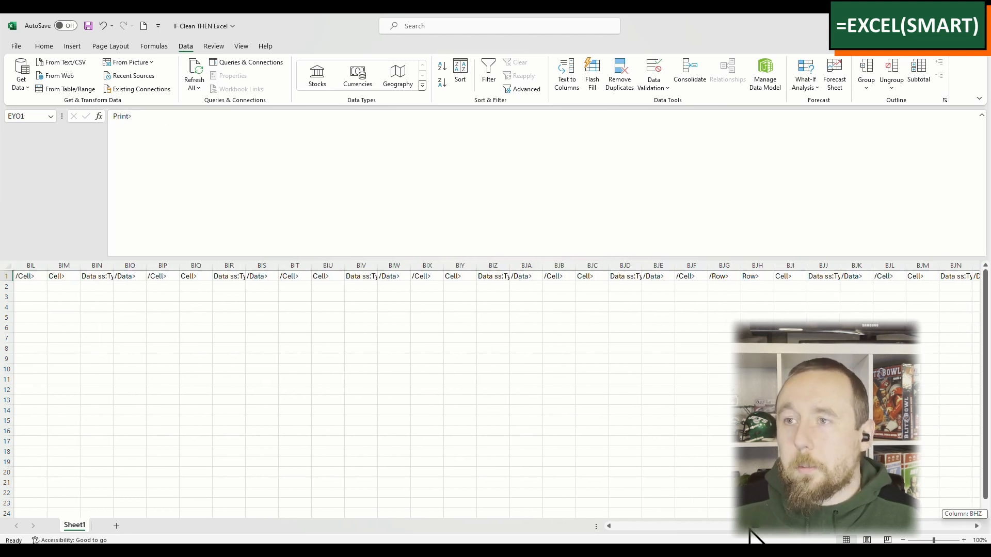
# Step: Move the e-mail fragment in CMS1 to the end of CMR1's text and delete the leftover column CMS
pyautogui.moveTo(748, 528); pyautogui.dragTo(821, 535)
pyautogui.click(527, 276)
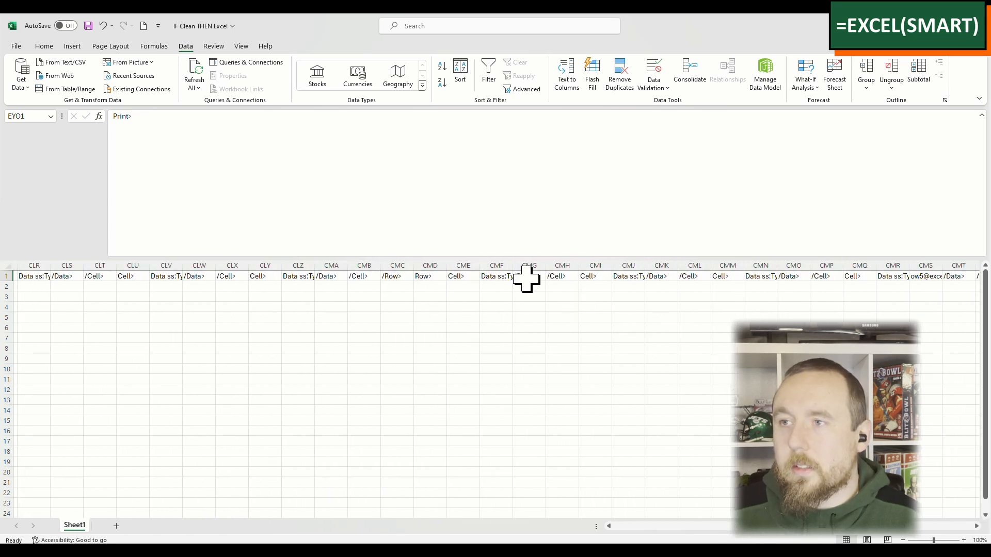
pyautogui.press('Right')
pyautogui.press('Right')
pyautogui.press('Right')
pyautogui.press('Right')
pyautogui.press('Right')
pyautogui.press('Right')
pyautogui.press('Right')
pyautogui.press('Right')
pyautogui.press('Right')
pyautogui.press('Right')
pyautogui.press('Right')
pyautogui.press('Right')
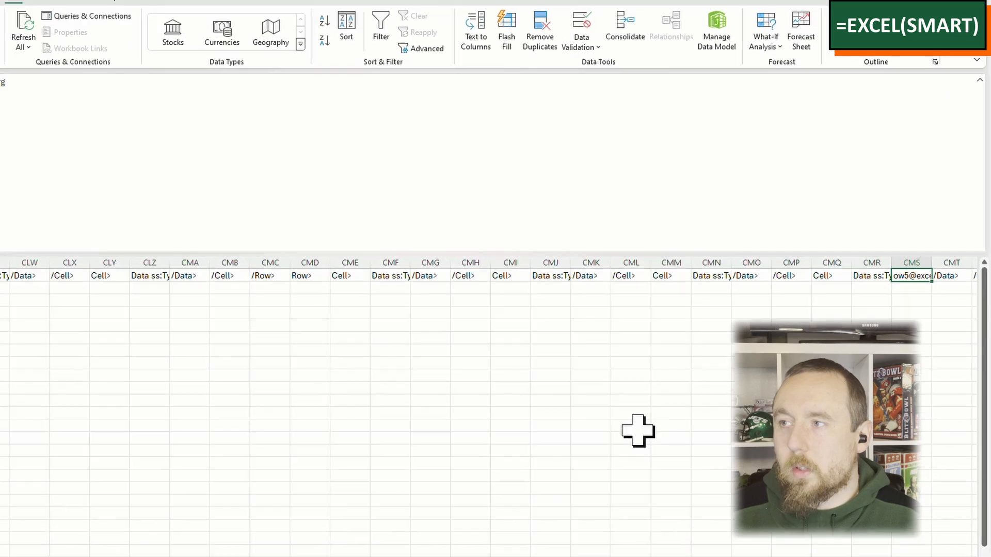
pyautogui.press('Left')
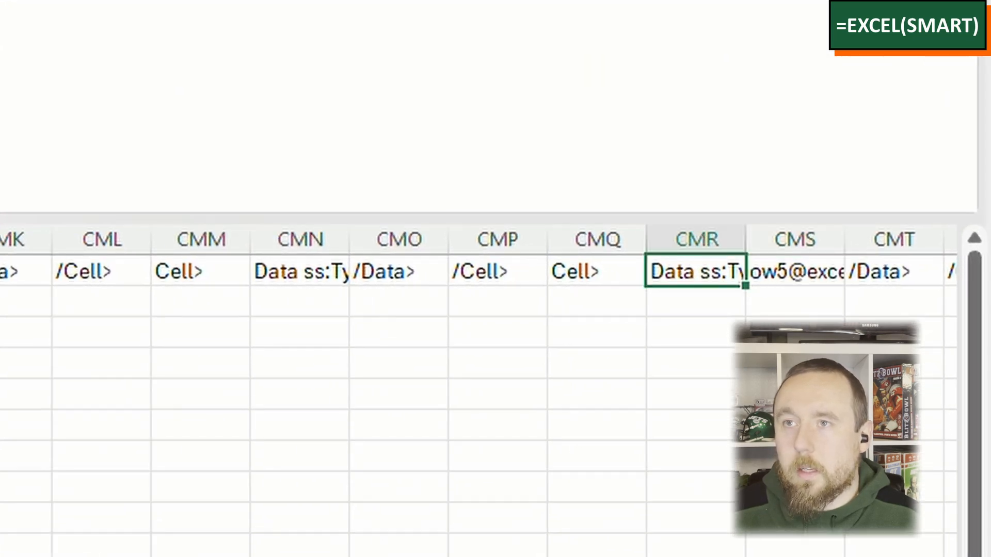
pyautogui.press('Right')
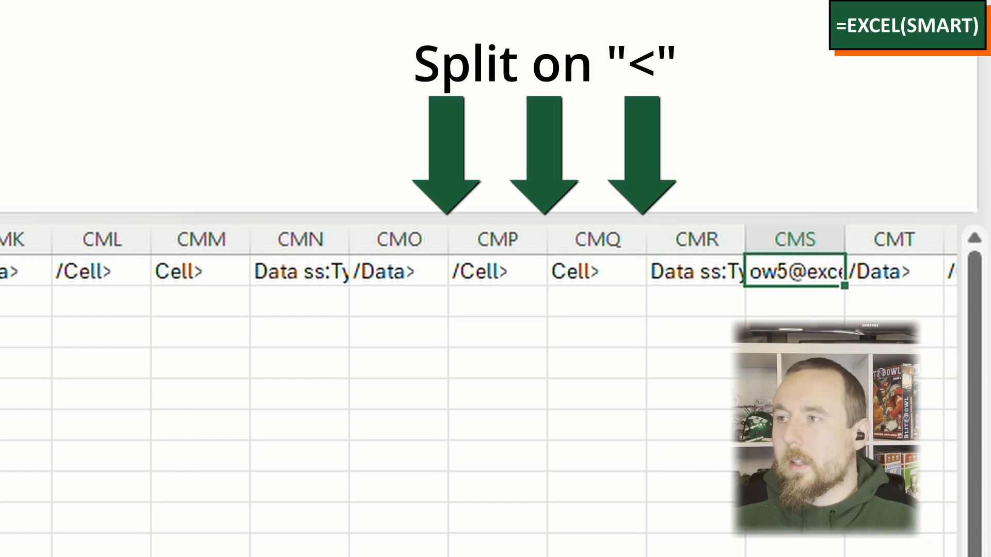
pyautogui.press('F2')
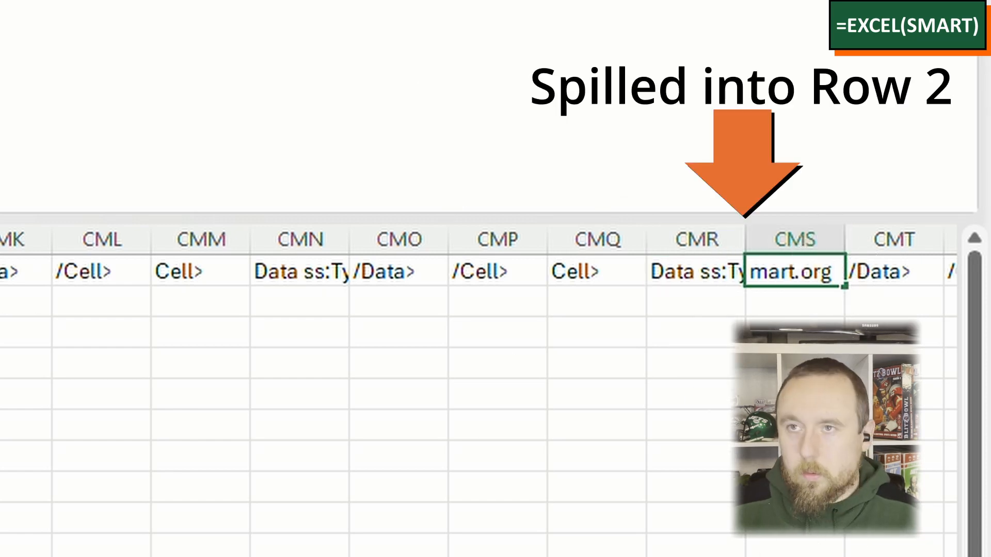
pyautogui.hotkey('ctrl', 'v')
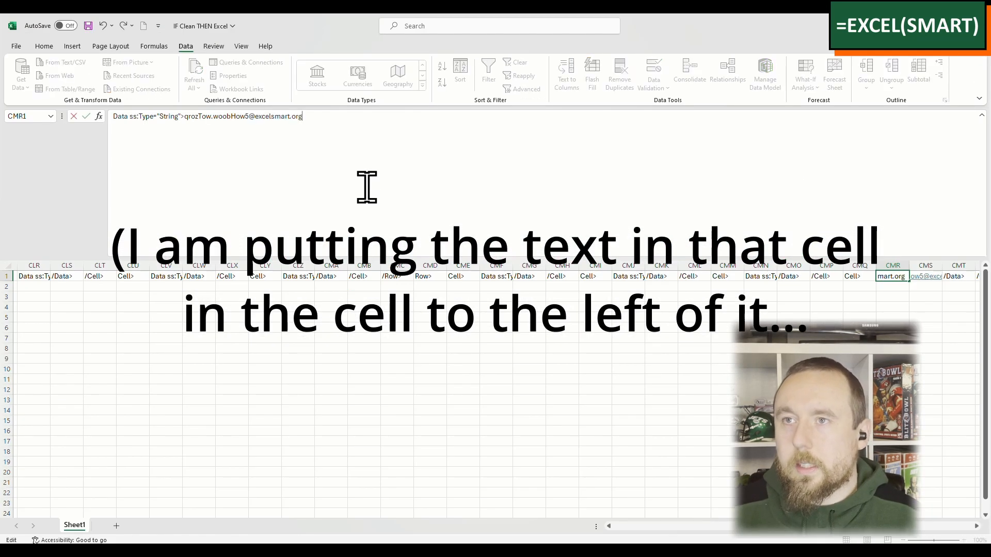
pyautogui.hotkey('ctrl', 'Return')
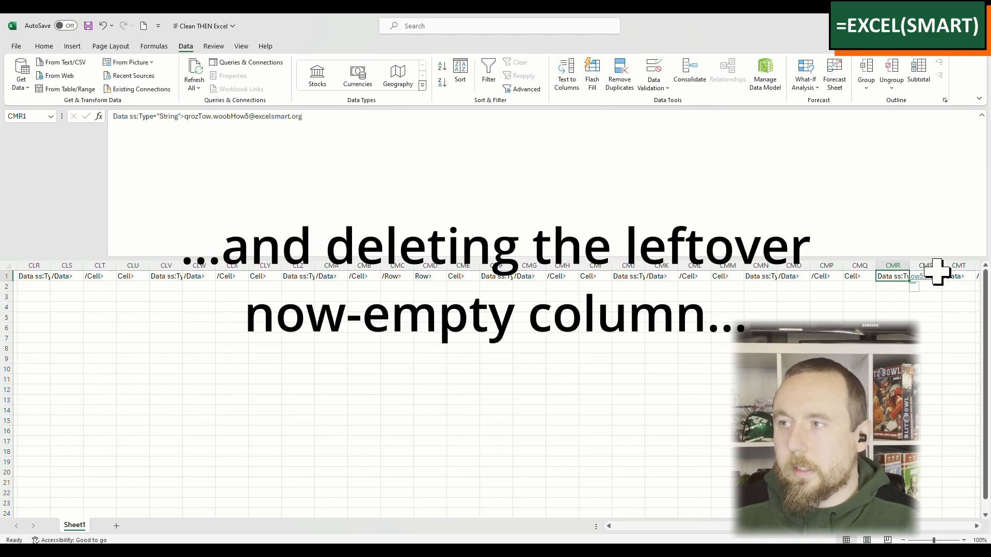
pyautogui.click(926, 265)
pyautogui.hotkey('ctrl', '-')
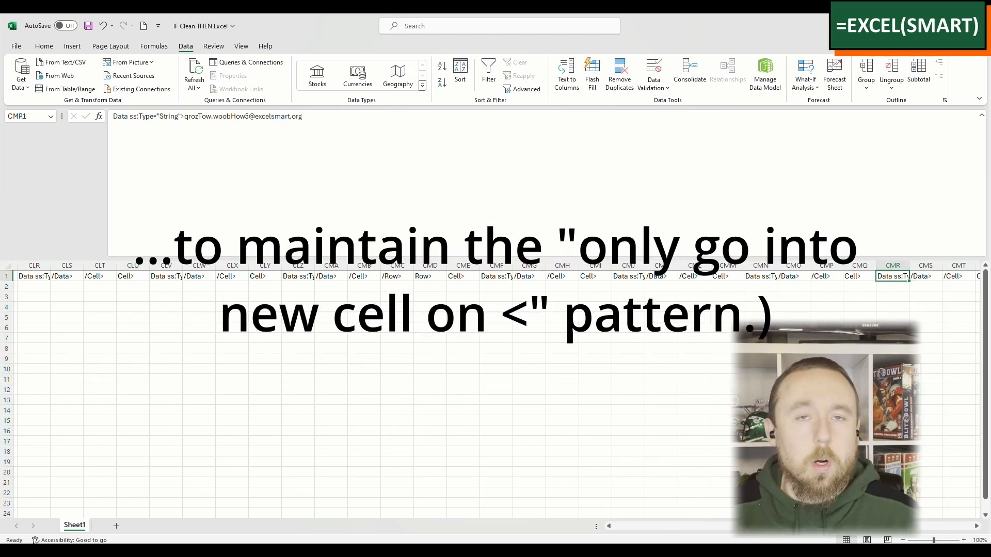
# Step: Copy all the filled cells of row 1, starting from B1, and select A2 as the paste destination
pyautogui.hotkey('ctrl', 'Home')
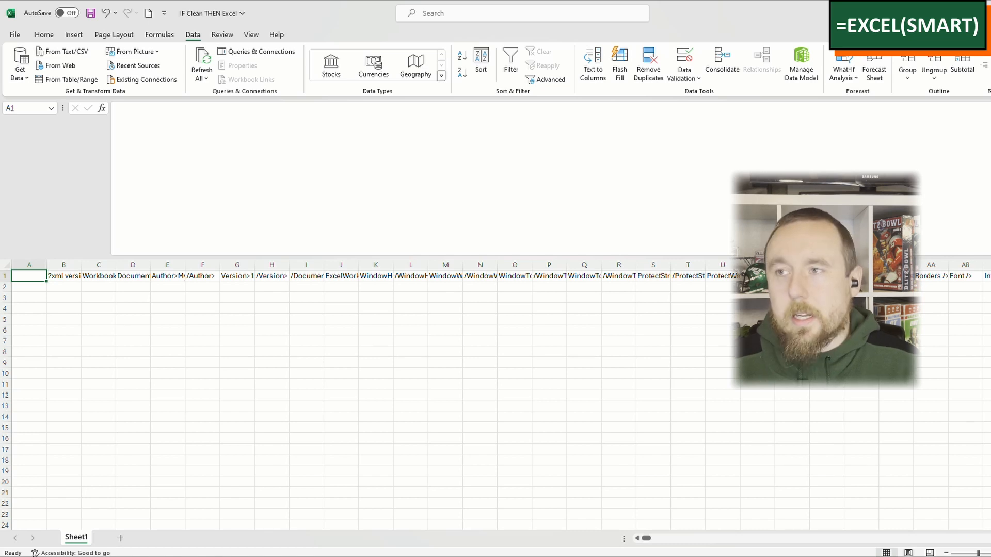
pyautogui.click(702, 276)
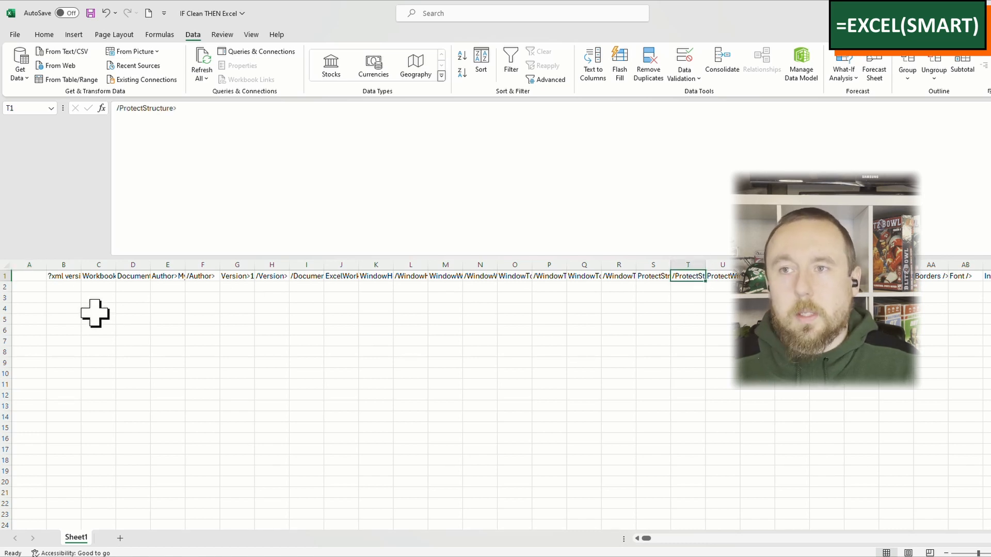
pyautogui.hotkey('ctrl', 'Left')
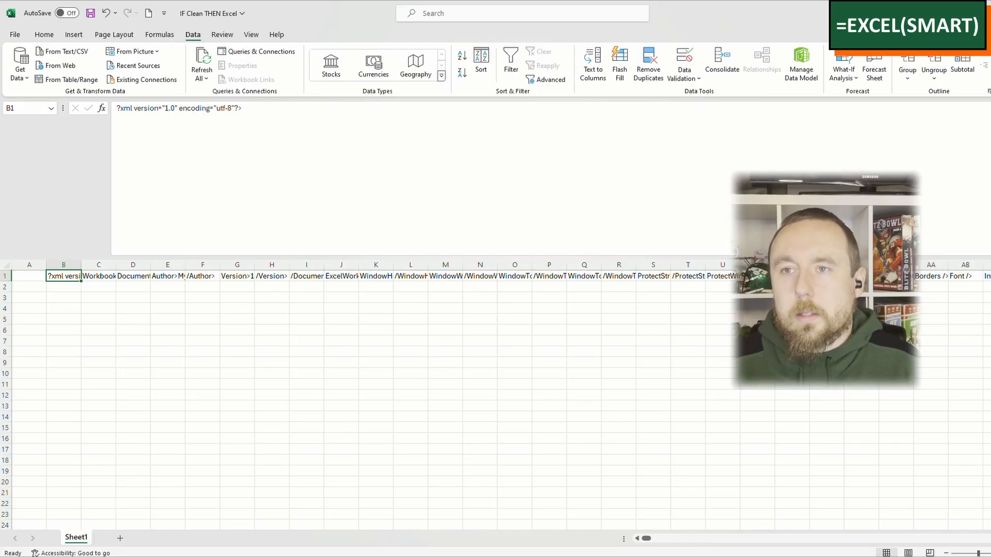
pyautogui.hotkey('ctrl', 'shift', 'Right')
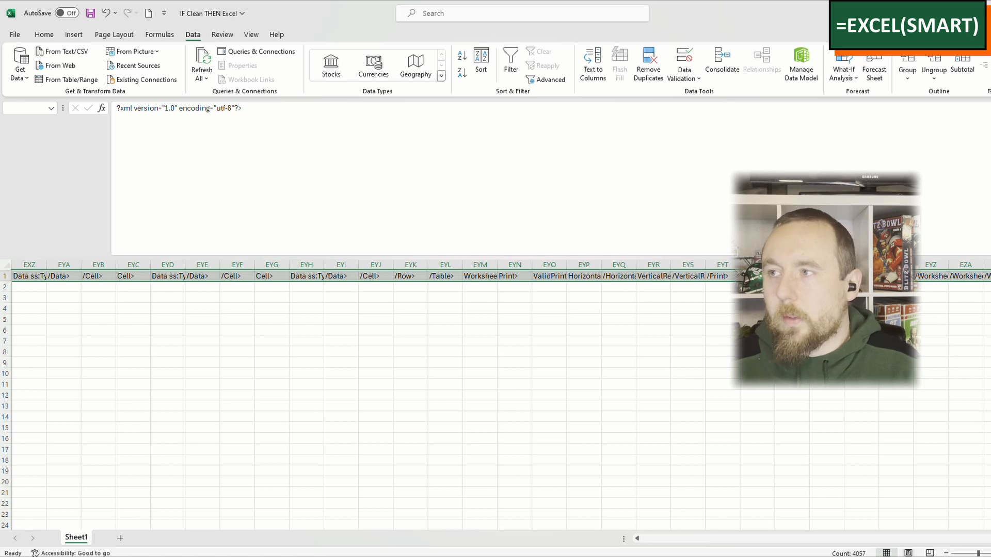
pyautogui.hotkey('ctrl', 'c')
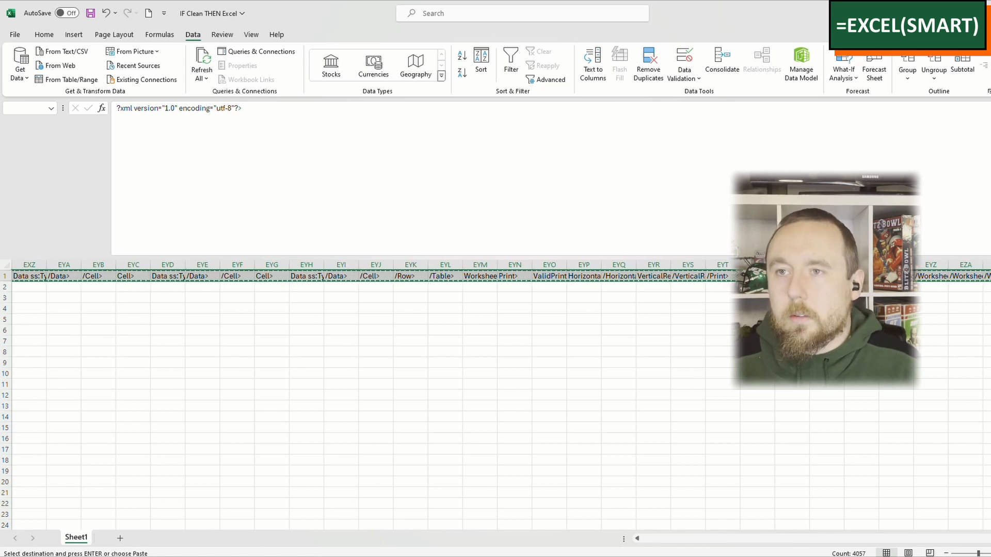
pyautogui.hotkey('ctrl', 'Home')
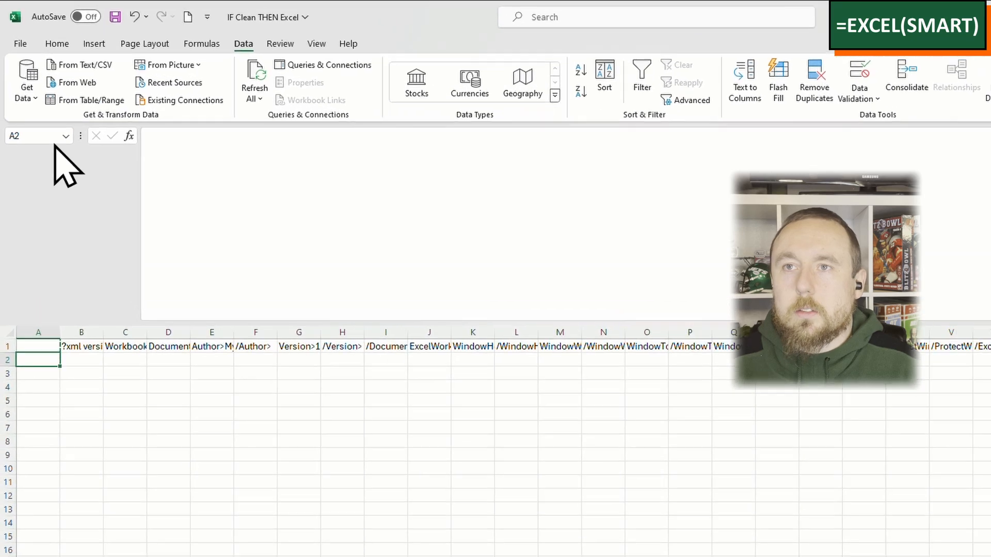
# Step: Paste the copied row transposed at A2 so the data runs down column A
pyautogui.click(56, 43)
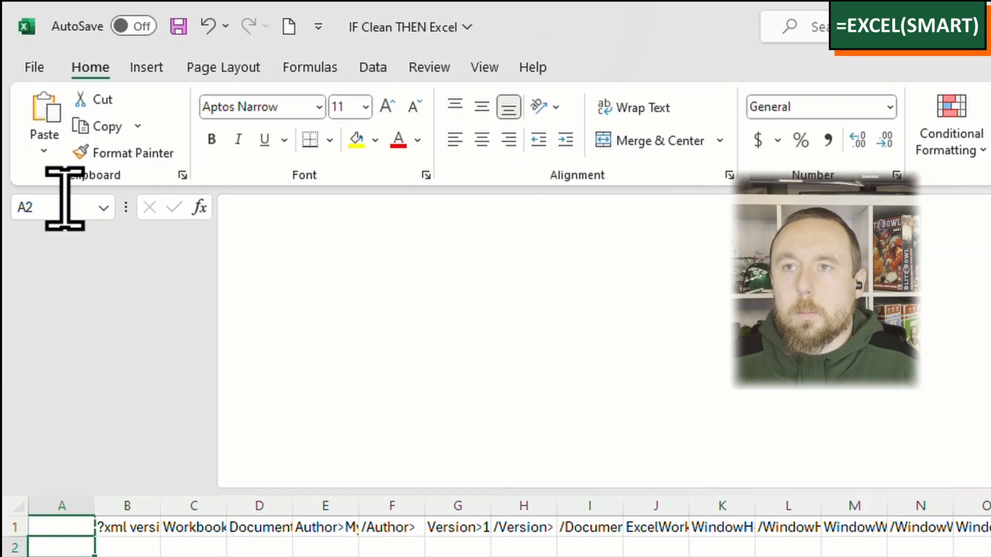
pyautogui.click(47, 153)
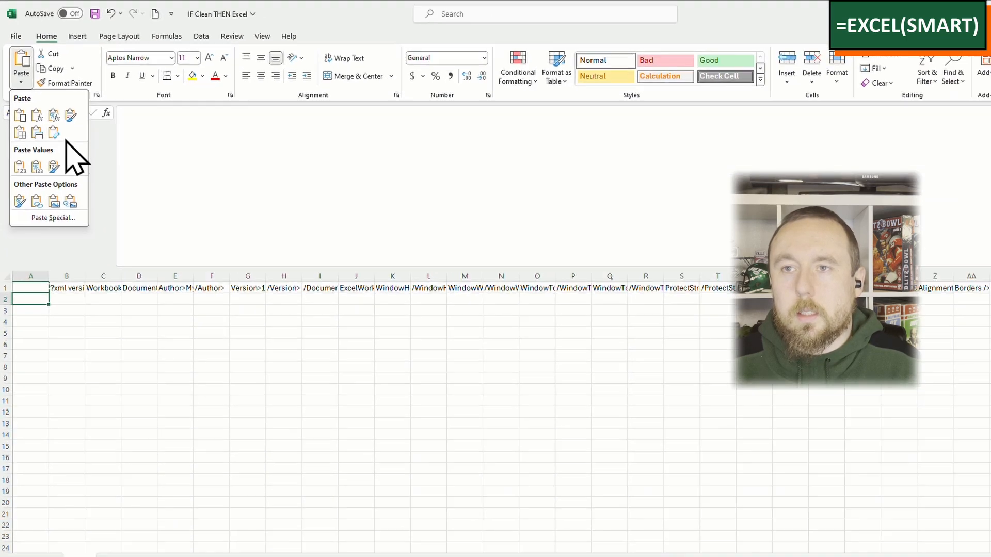
pyautogui.click(103, 243)
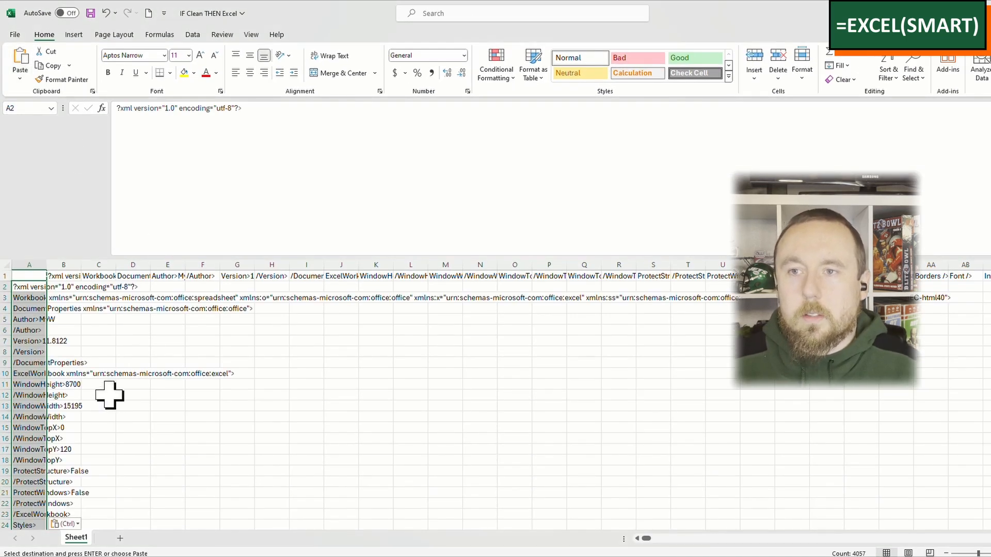
pyautogui.scroll(-4, 109, 395)
pyautogui.scroll(-12, 109, 395)
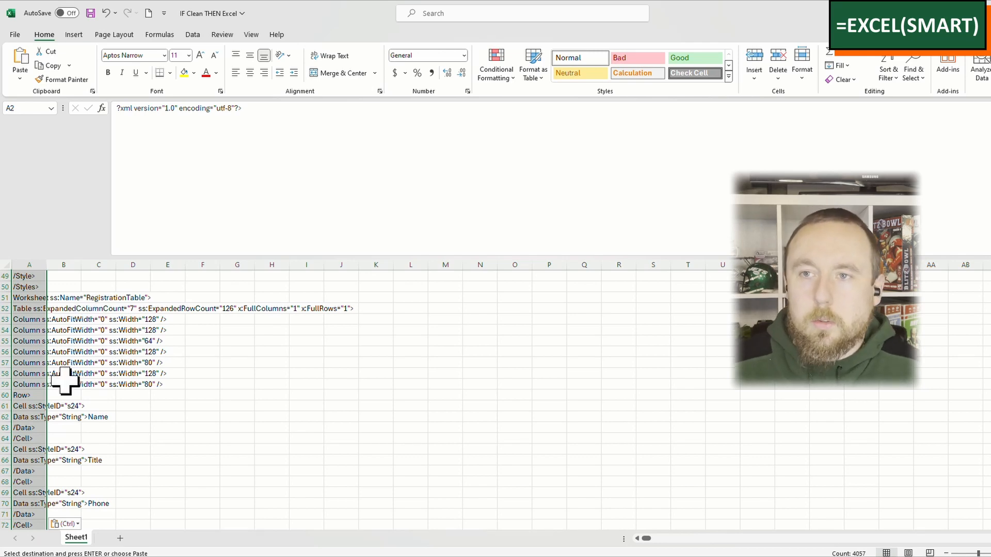
pyautogui.scroll(-6, 60, 374)
pyautogui.scroll(20, 61, 374)
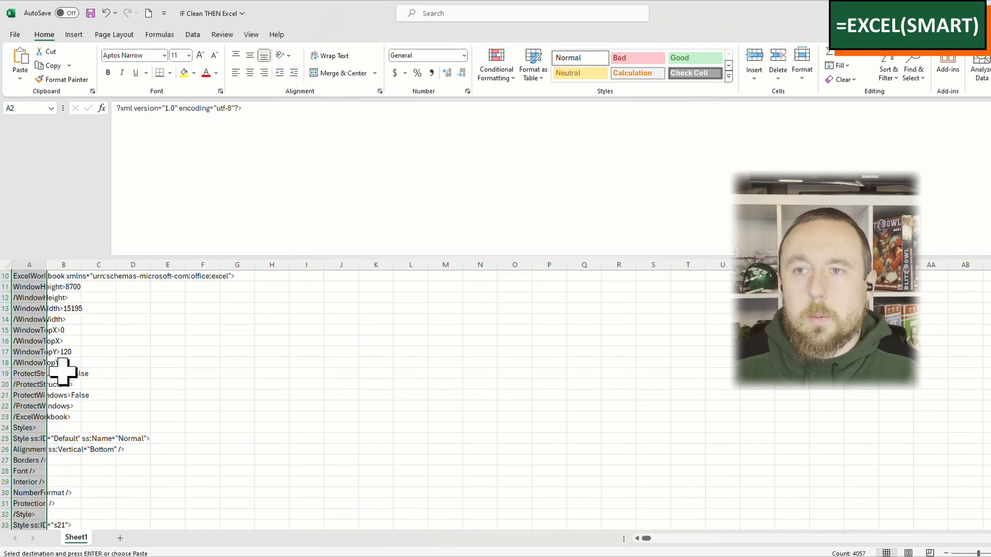
# Step: Delete all the filled columns from B onward and widen column A so its text fits better
pyautogui.click(57, 264)
pyautogui.hotkey('ctrl', 'shift', 'Right')
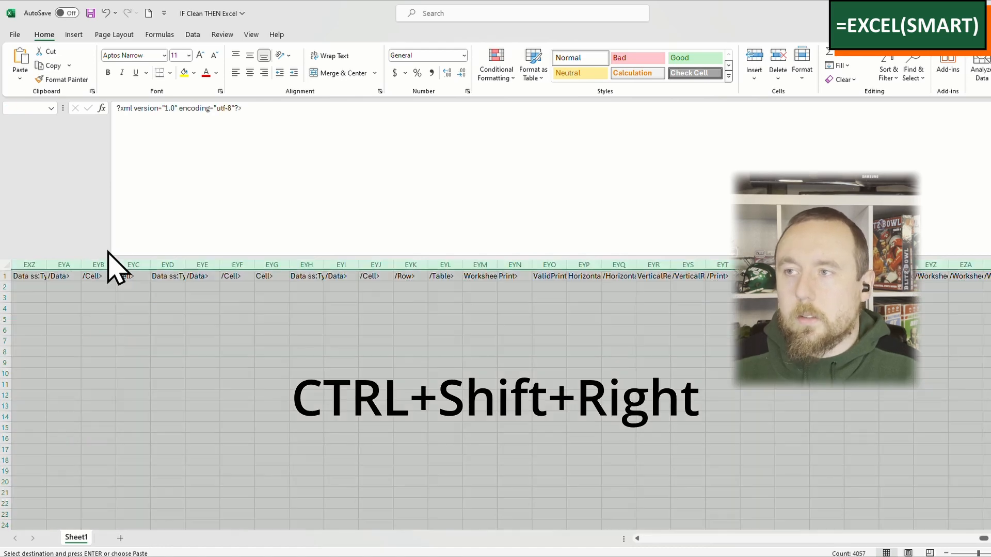
pyautogui.rightClick(264, 346)
pyautogui.click(332, 468)
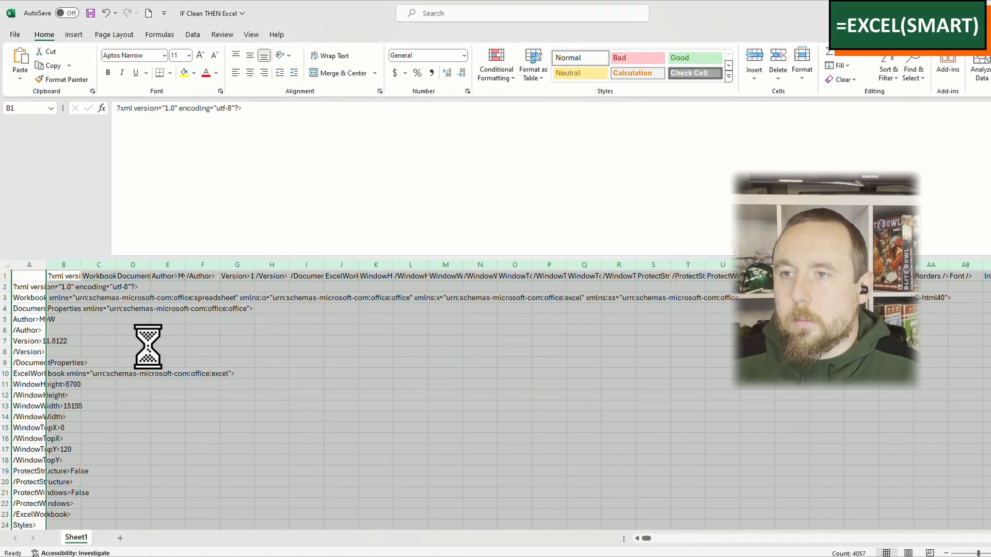
pyautogui.click(28, 274)
pyautogui.moveTo(47, 265); pyautogui.dragTo(313, 278)
# Step: Examine how the tags and values repeat for each record in column A, using rows 152 to 176 as the example
pyautogui.scroll(-20, 265, 367)
pyautogui.scroll(-13, 145, 365)
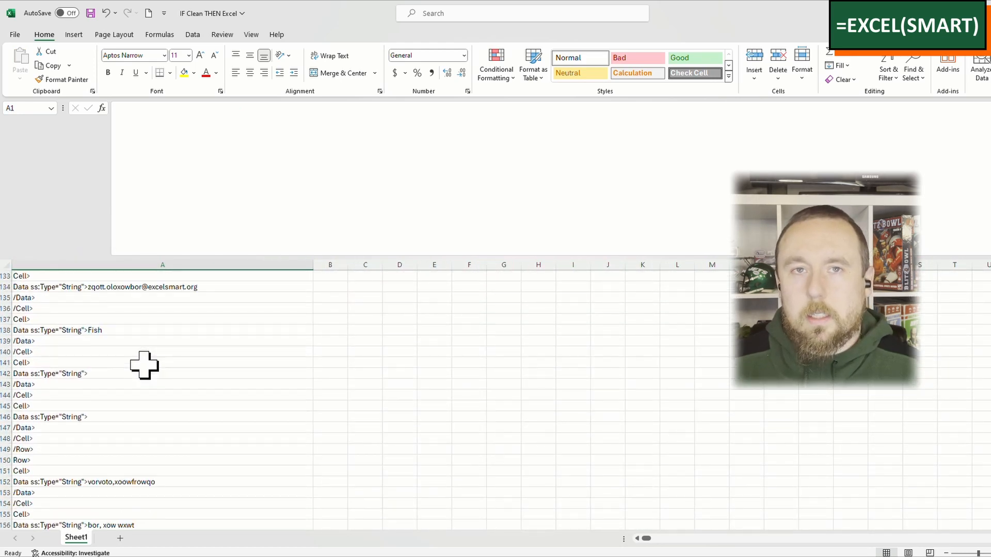
pyautogui.scroll(-7, 144, 365)
pyautogui.scroll(2, 144, 365)
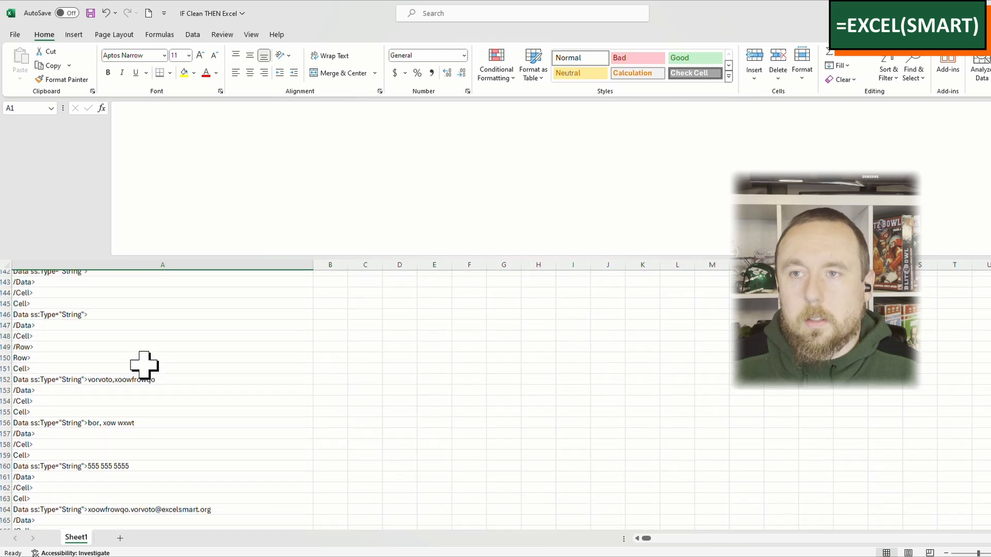
pyautogui.click(192, 320)
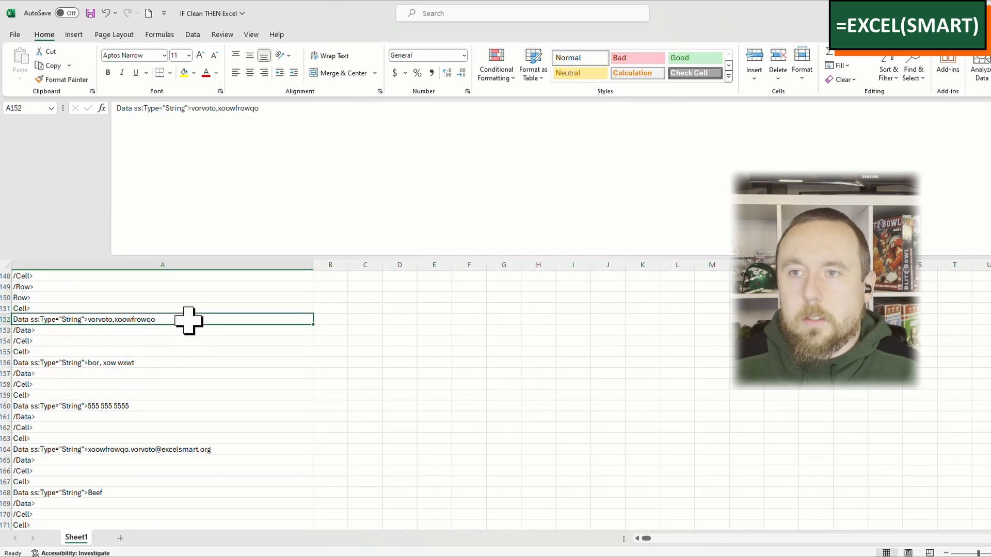
pyautogui.click(163, 363)
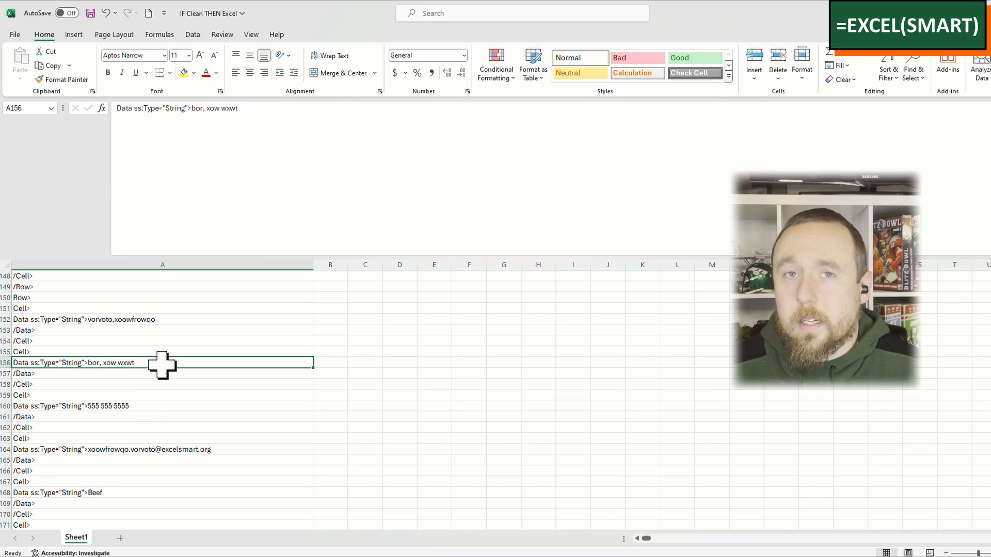
pyautogui.click(139, 406)
pyautogui.scroll(-2, 150, 397)
pyautogui.click(155, 385)
pyautogui.click(169, 429)
pyautogui.scroll(-3, 179, 449)
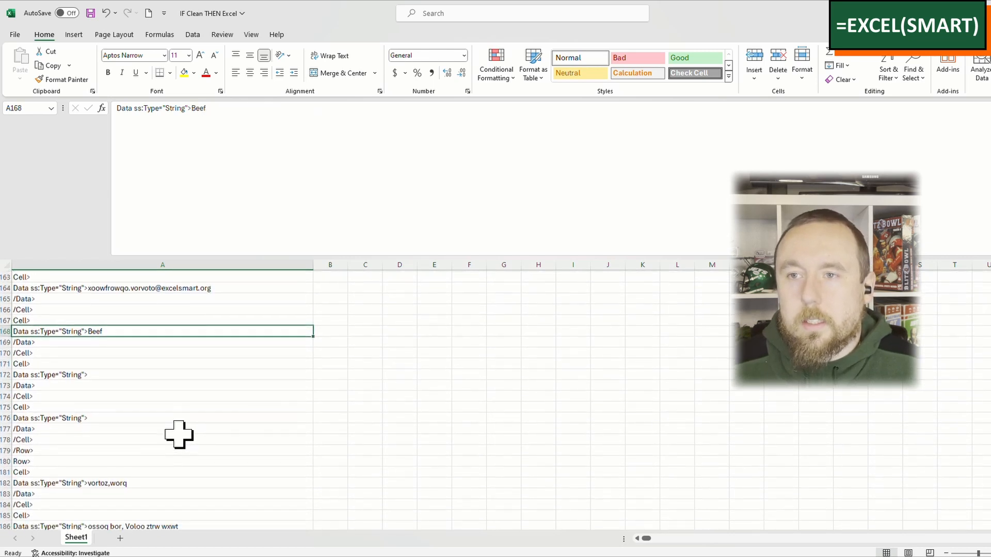
pyautogui.click(182, 383)
pyautogui.click(179, 417)
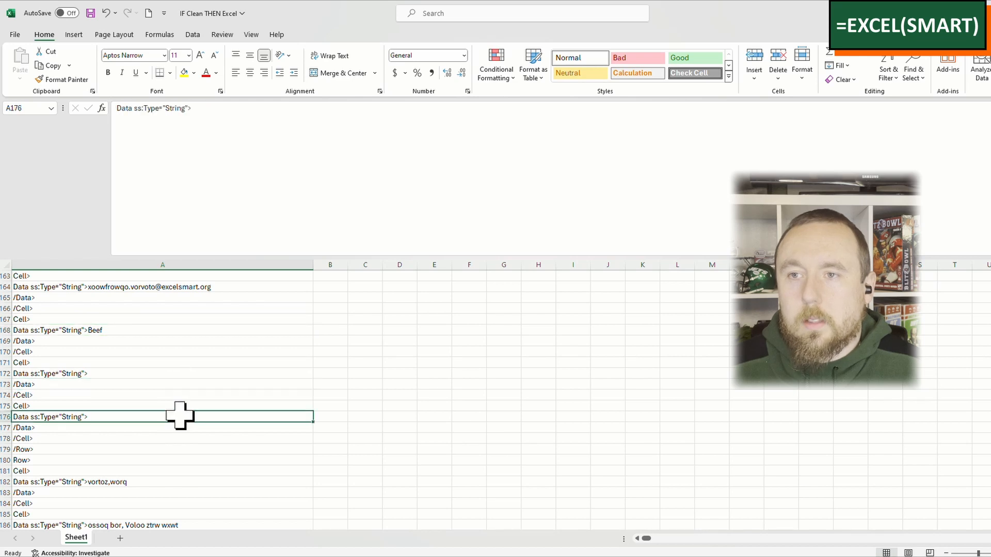
pyautogui.scroll(2, 117, 387)
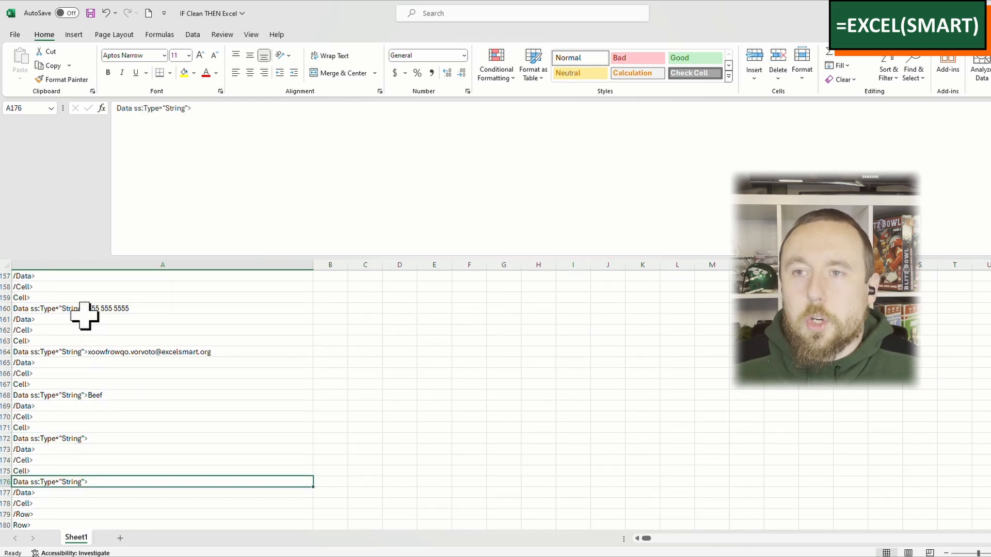
pyautogui.click(153, 310)
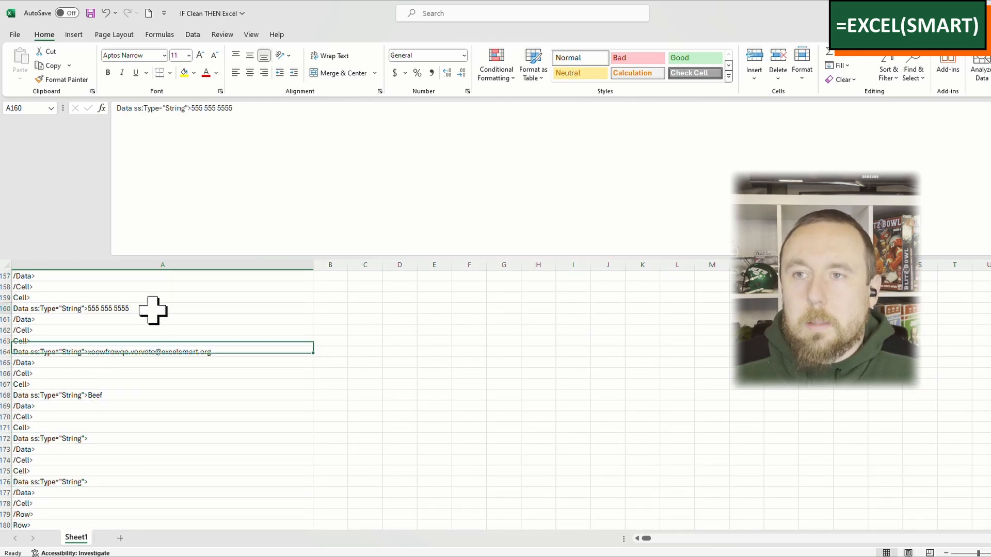
pyautogui.click(123, 353)
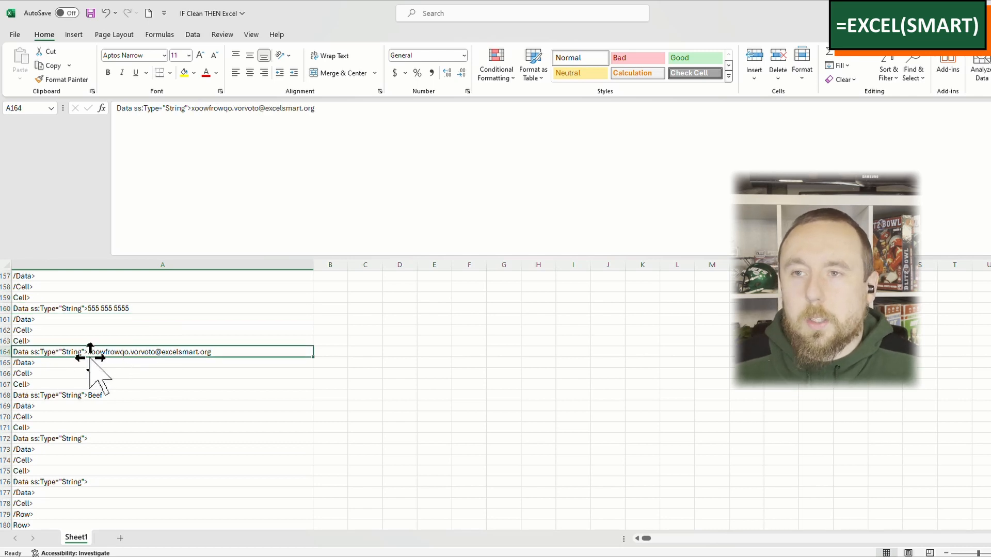
pyautogui.scroll(-2, 256, 419)
pyautogui.scroll(-8, 255, 419)
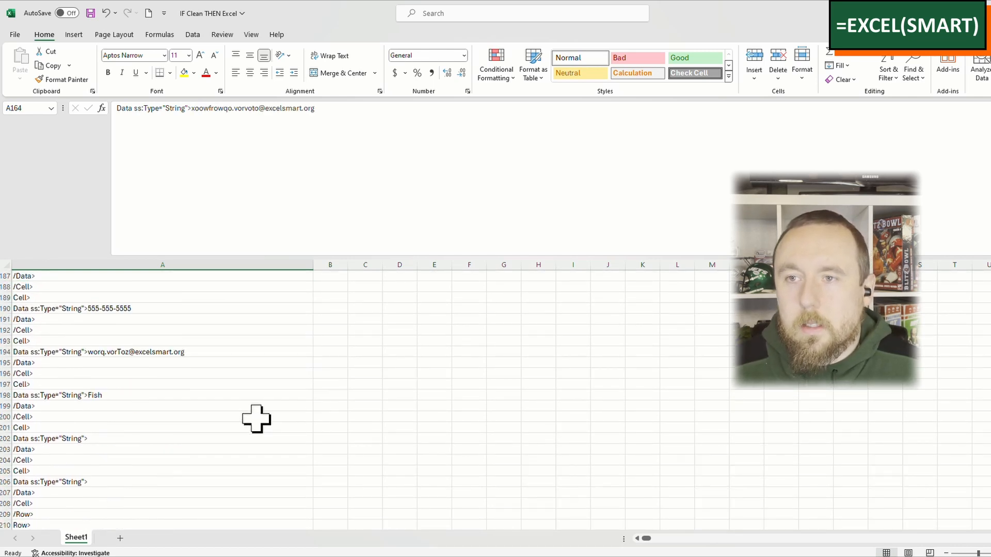
# Step: Split column A with delimited Text to Columns, using > as the other delimiter and the General format
pyautogui.hotkey('ctrl', 'Up')
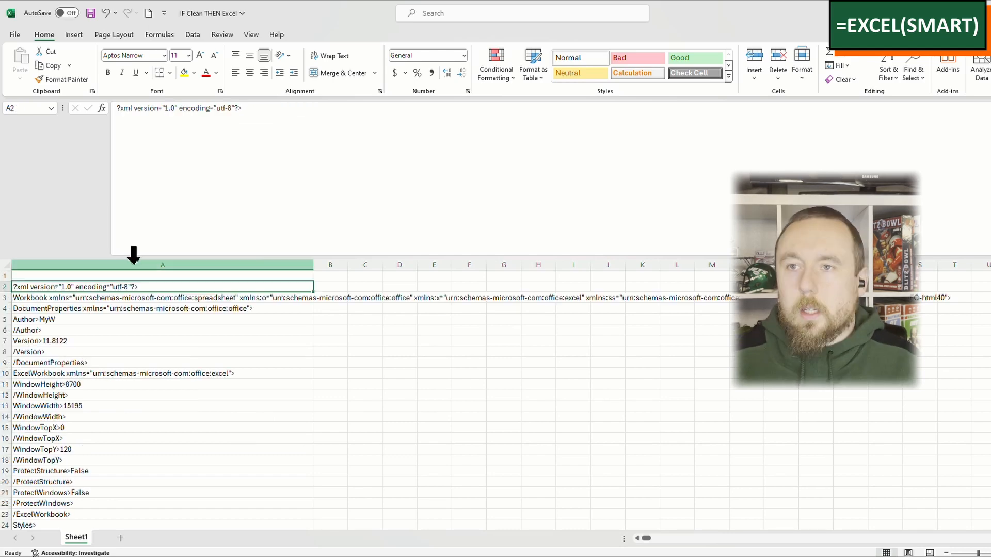
pyautogui.click(135, 264)
pyautogui.click(192, 34)
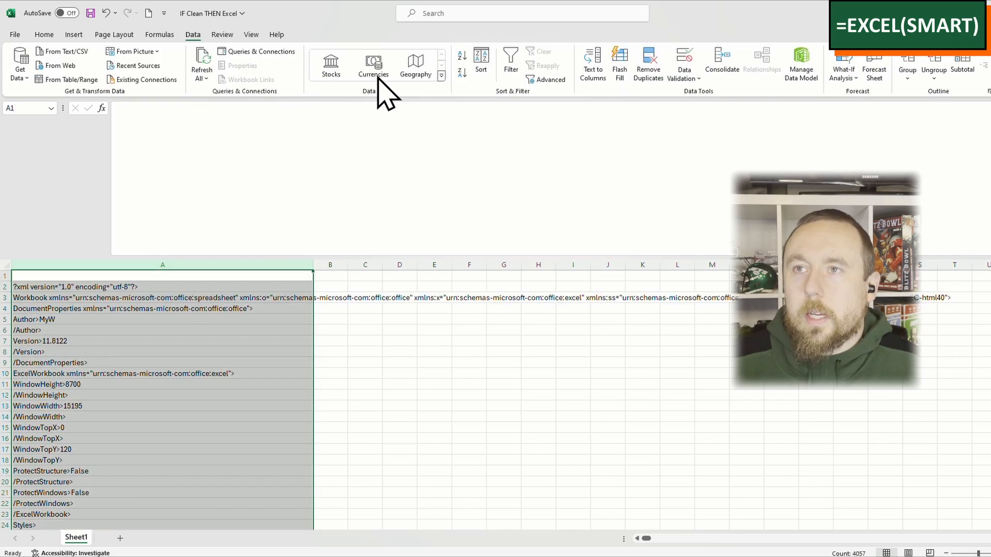
pyautogui.click(592, 71)
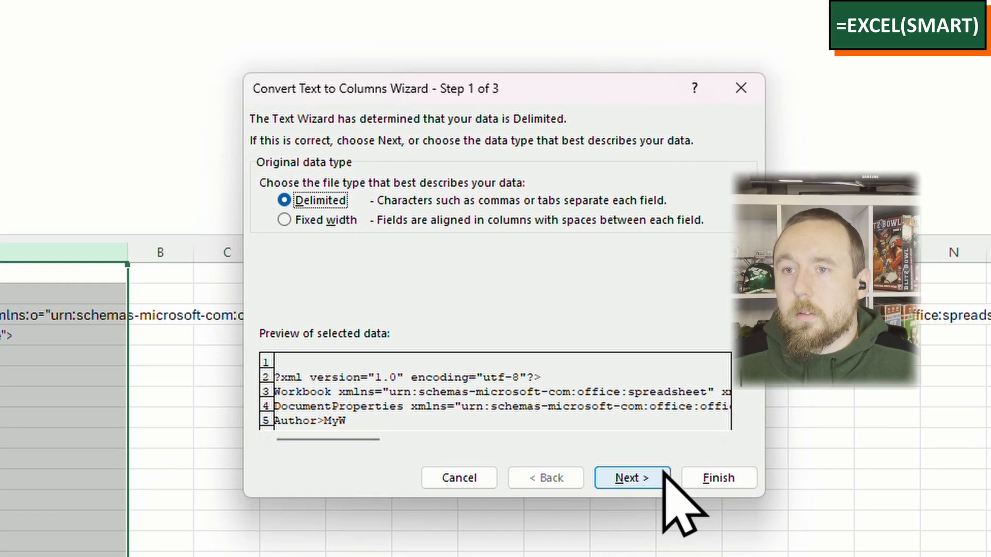
pyautogui.click(656, 478)
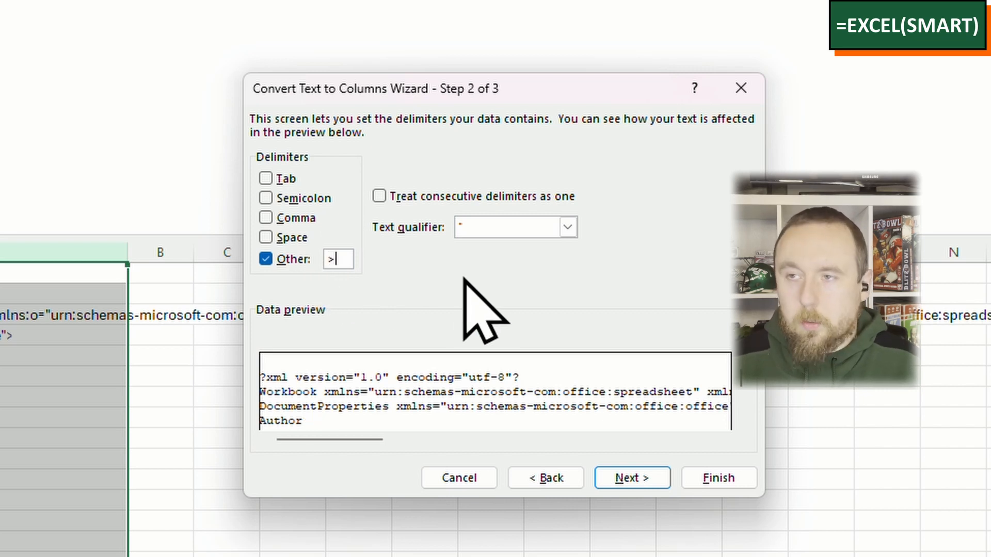
pyautogui.click(655, 475)
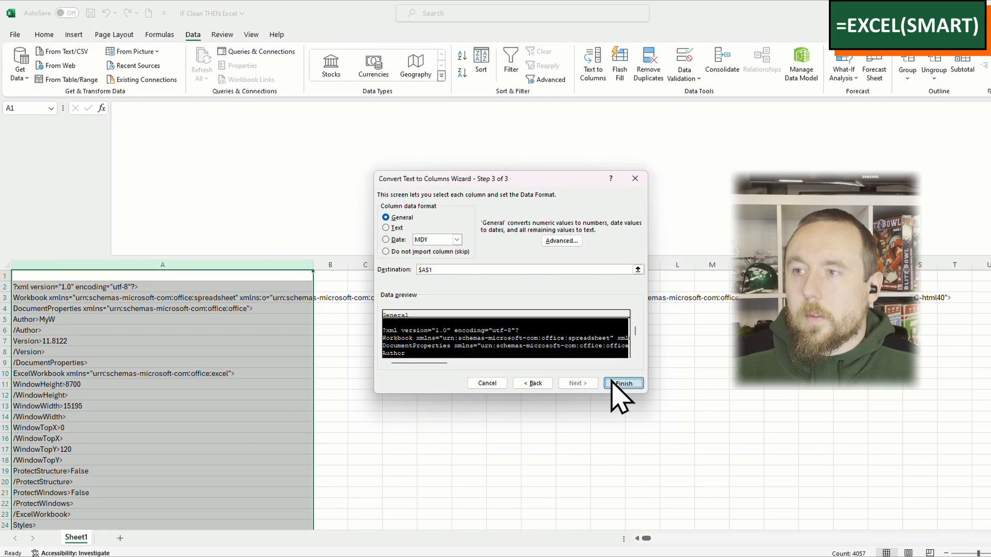
pyautogui.click(622, 383)
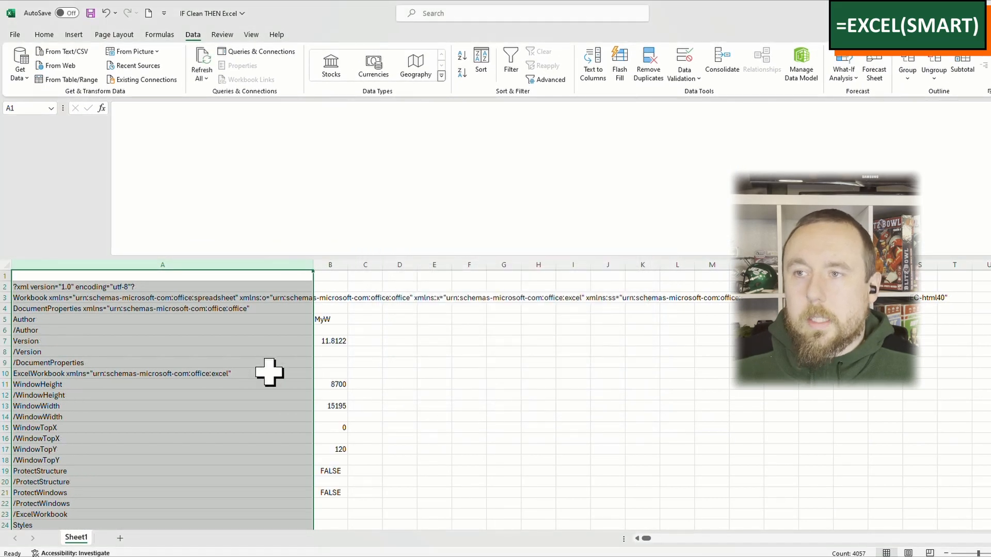
# Step: Narrow column A to bring the split-off values in column B closer to their tags
pyautogui.scroll(-2, 269, 372)
pyautogui.scroll(-20, 269, 371)
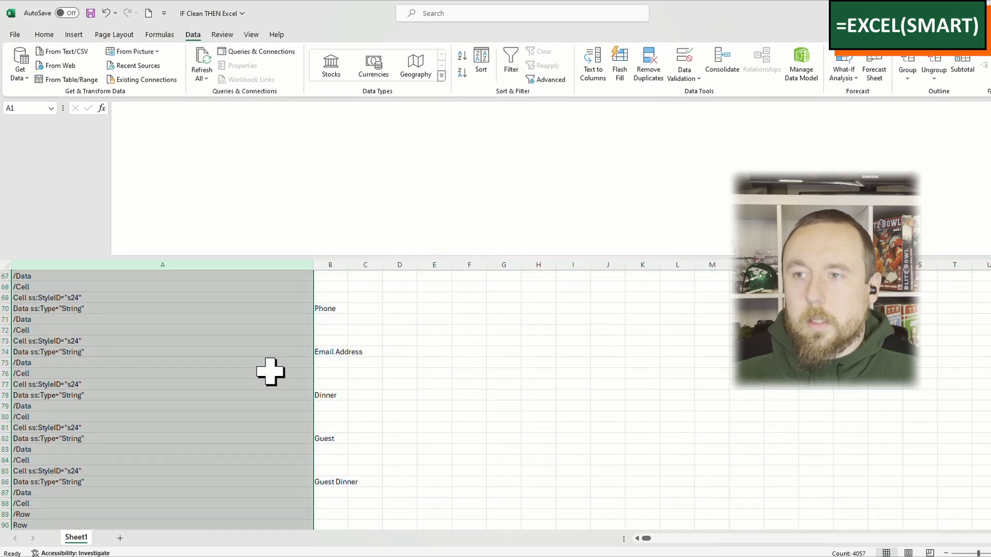
pyautogui.scroll(12, 271, 370)
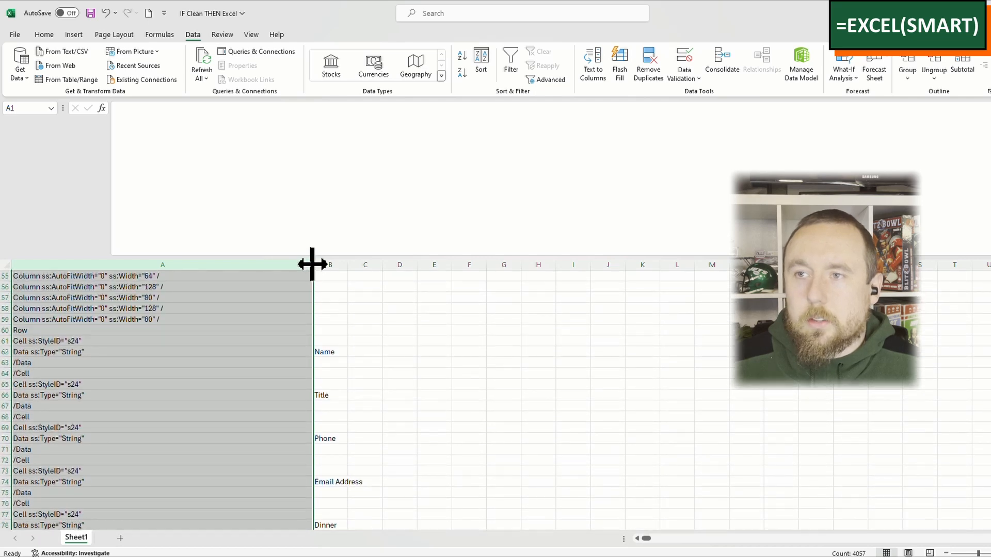
pyautogui.moveTo(312, 265); pyautogui.dragTo(196, 264)
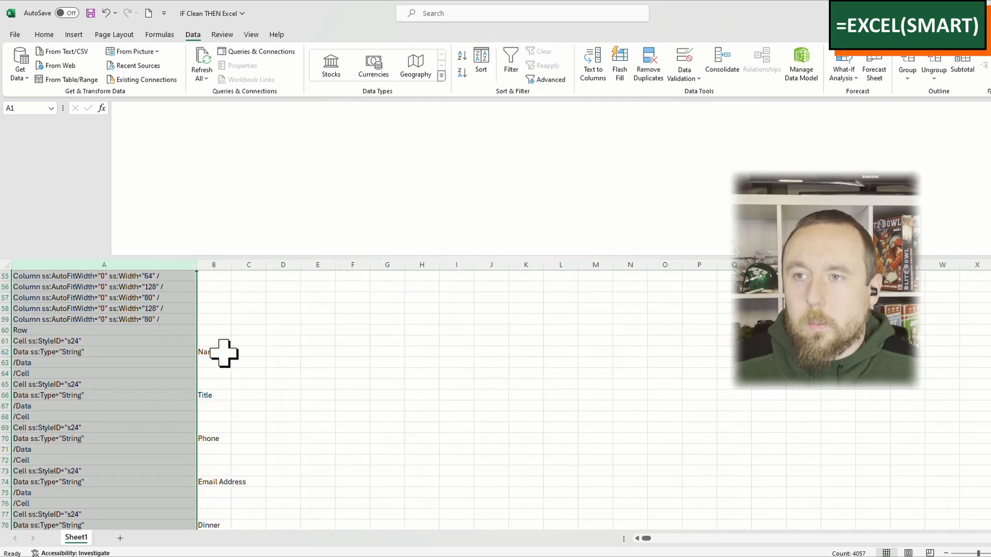
# Step: Examine the split rows to see which tags in column A have a value beside them in column B
pyautogui.scroll(-4, 238, 373)
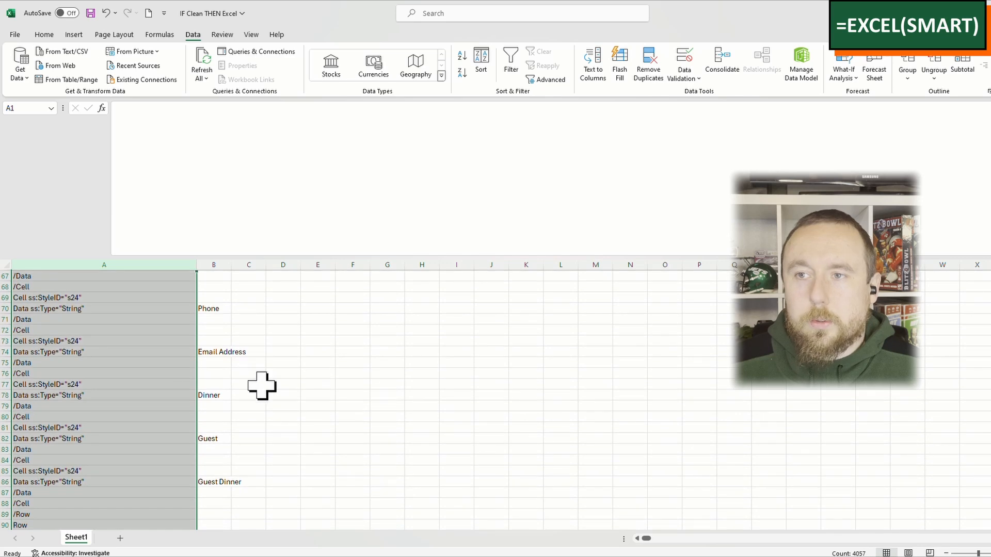
pyautogui.scroll(-8, 261, 403)
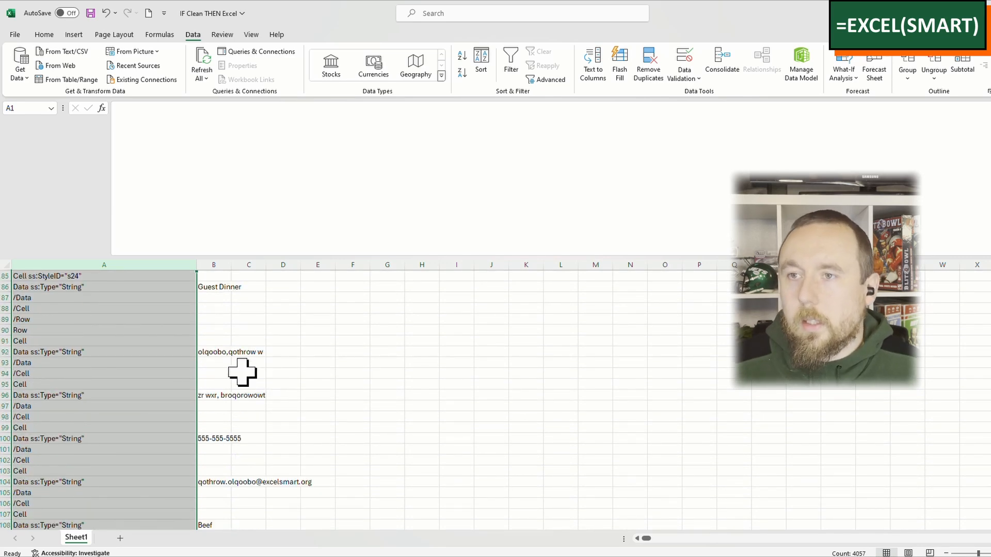
pyautogui.scroll(-5, 247, 379)
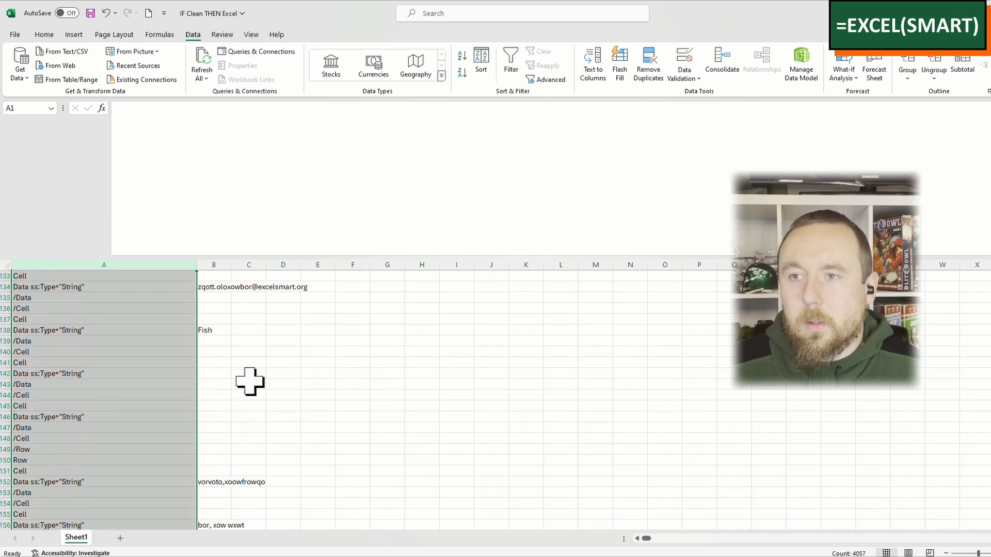
pyautogui.scroll(20, 249, 386)
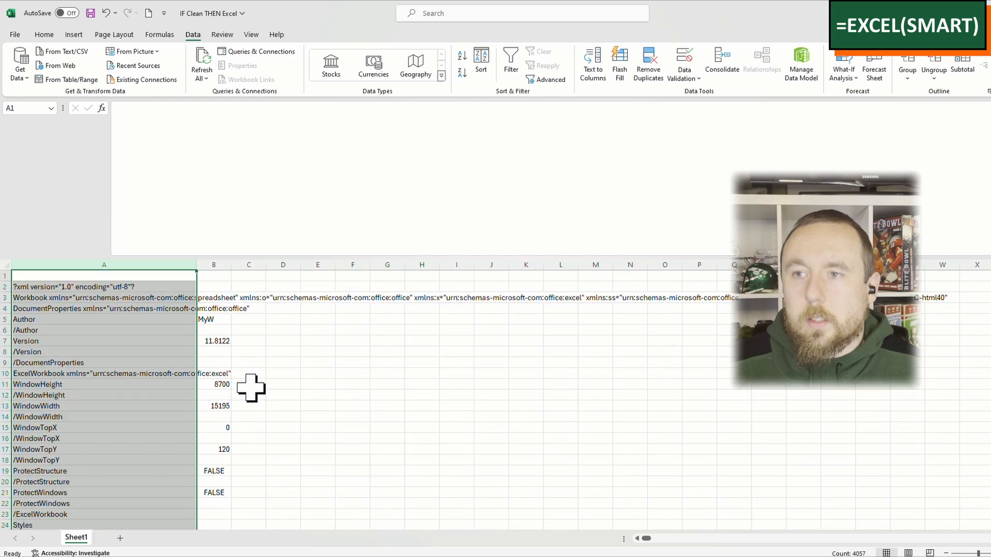
pyautogui.moveTo(216, 309); pyautogui.dragTo(215, 472)
pyautogui.click(217, 484)
pyautogui.click(140, 395)
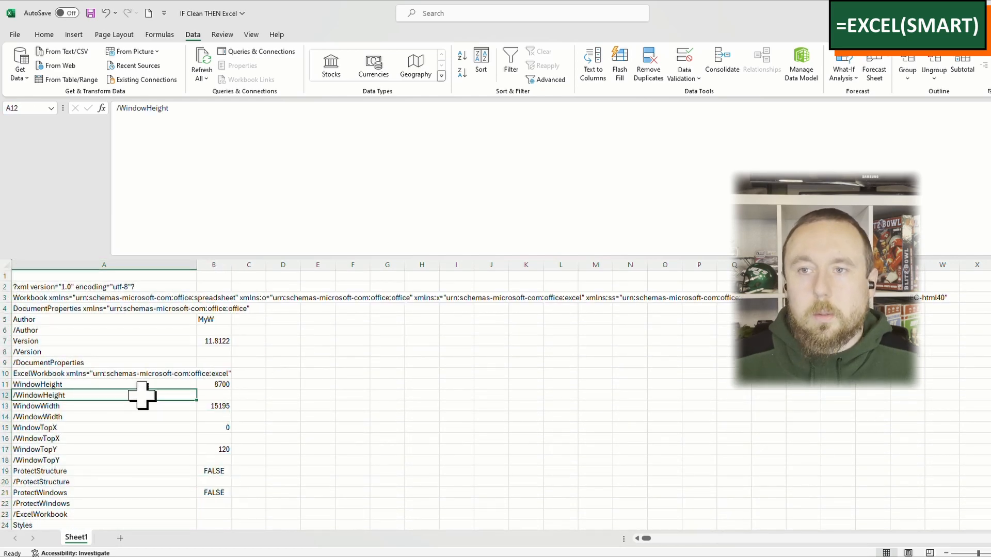
# Step: Select the data in A2:B4058 and turn on filtering for it
pyautogui.hotkey('ctrl', 'Up')
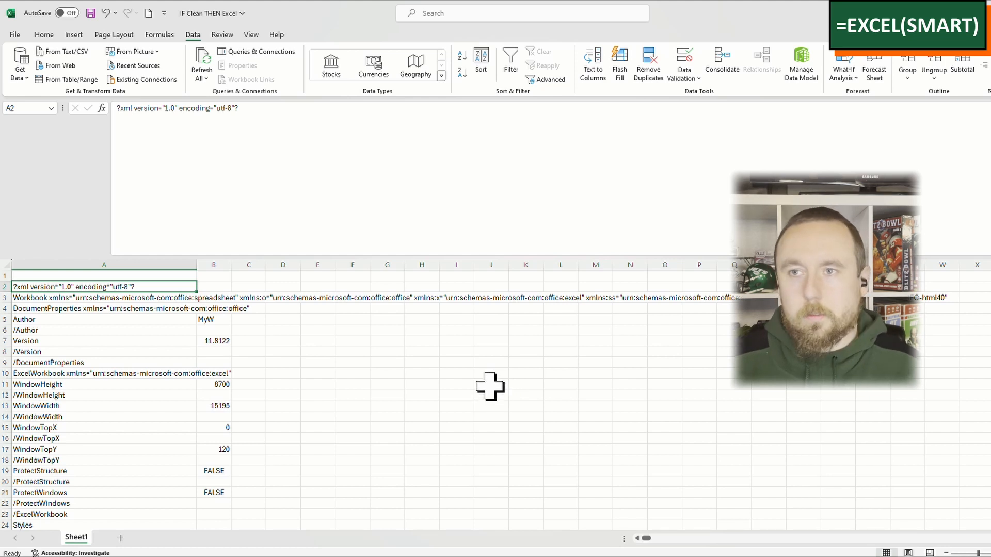
pyautogui.hotkey('ctrl', 'shift', 'Down')
pyautogui.hotkey('shift', 'Right')
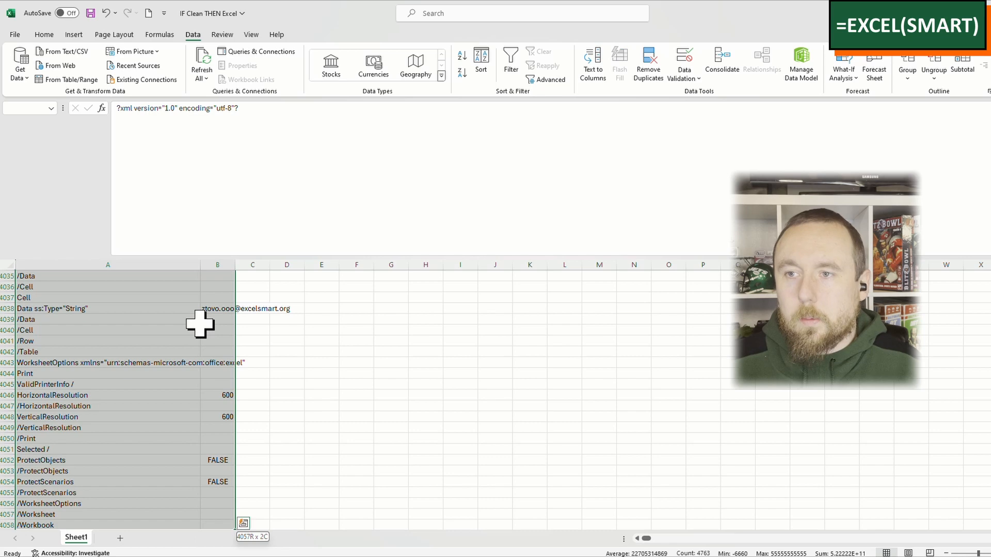
pyautogui.click(44, 35)
pyautogui.click(892, 75)
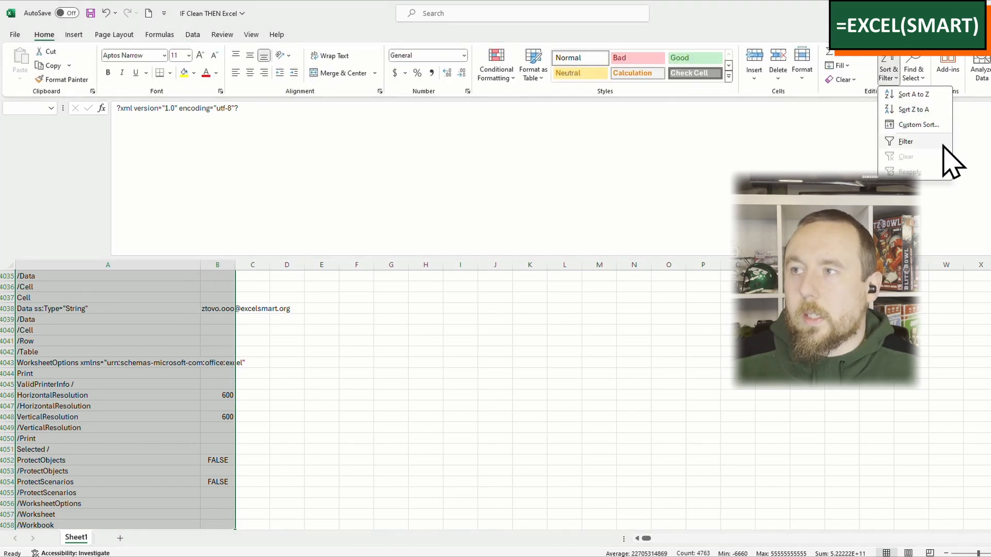
pyautogui.click(940, 144)
# Step: Shrink the formula bar to show more rows and select A78, the tag cell beside Dinner
pyautogui.click(178, 250)
pyautogui.scroll(-15, 185, 253)
pyautogui.scroll(-7, 189, 254)
pyautogui.click(183, 279)
pyautogui.click(184, 287)
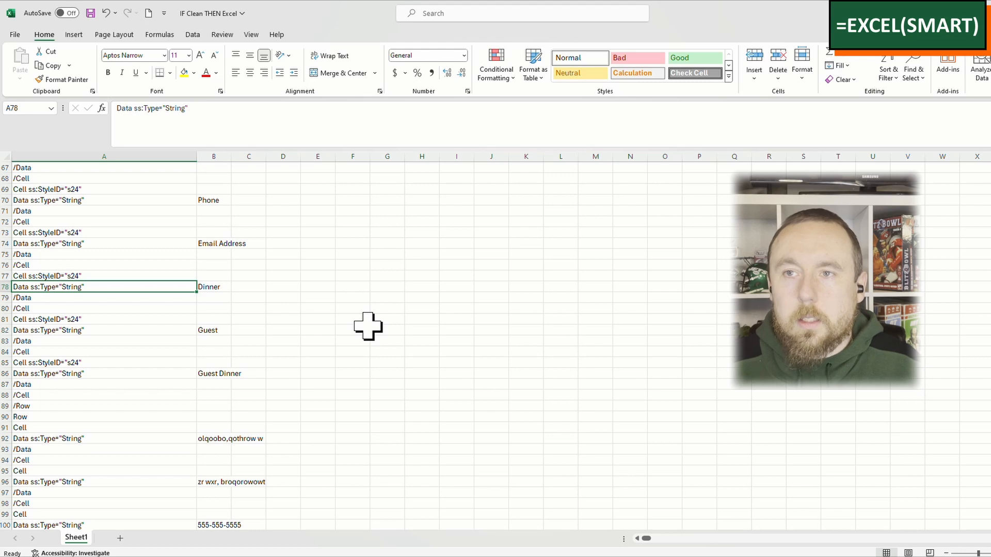
# Step: Examine the Data ss:Type="String" rows further down, including A142 and A146, for values or blanks beside them in column B
pyautogui.press('Up')
pyautogui.press('Down')
pyautogui.press('Right')
pyautogui.press('Left')
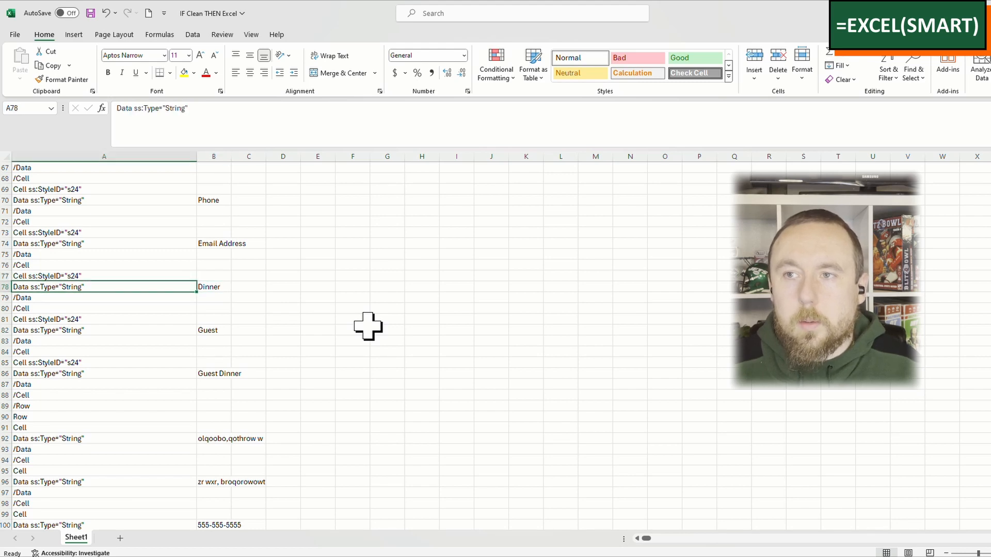
pyautogui.scroll(-6, 336, 326)
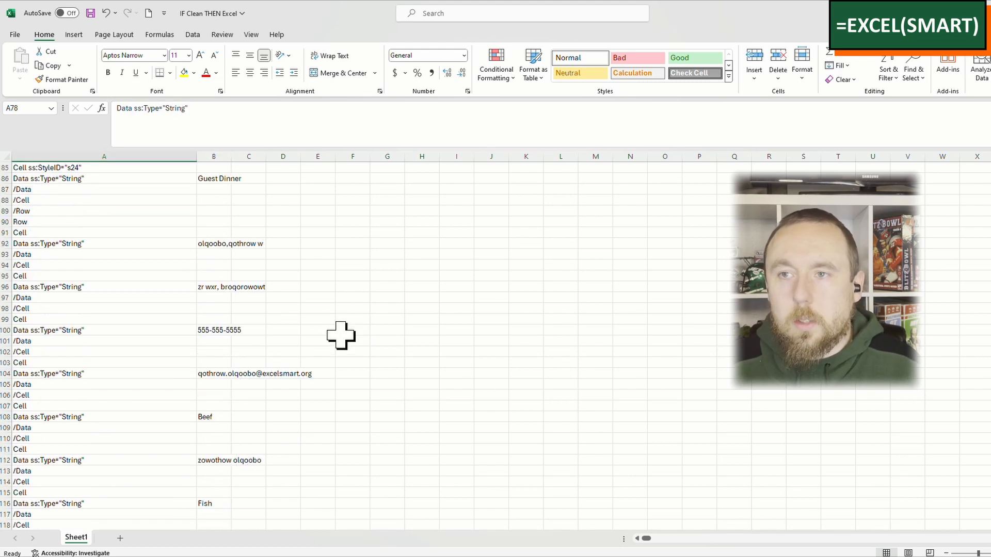
pyautogui.scroll(-13, 339, 335)
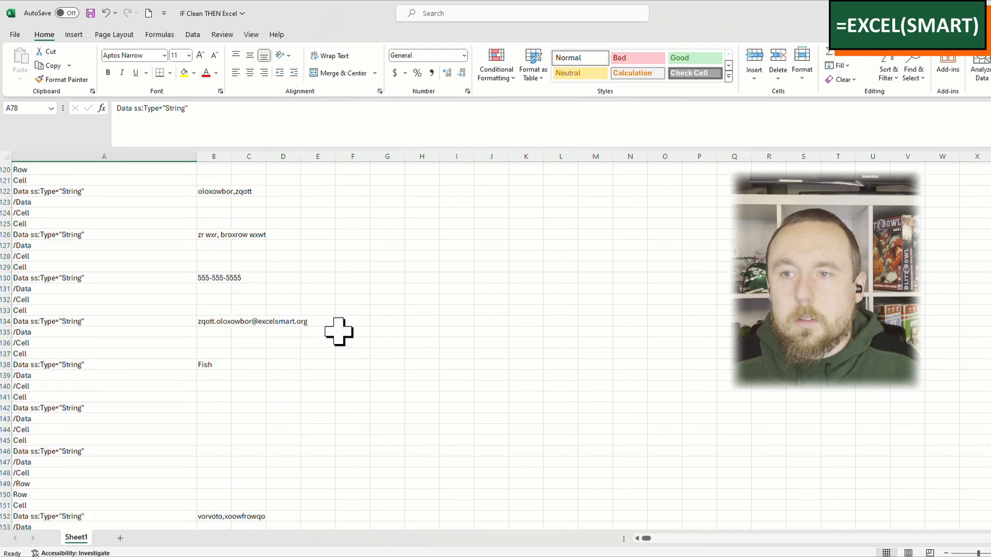
pyautogui.moveTo(194, 363); pyautogui.dragTo(209, 364)
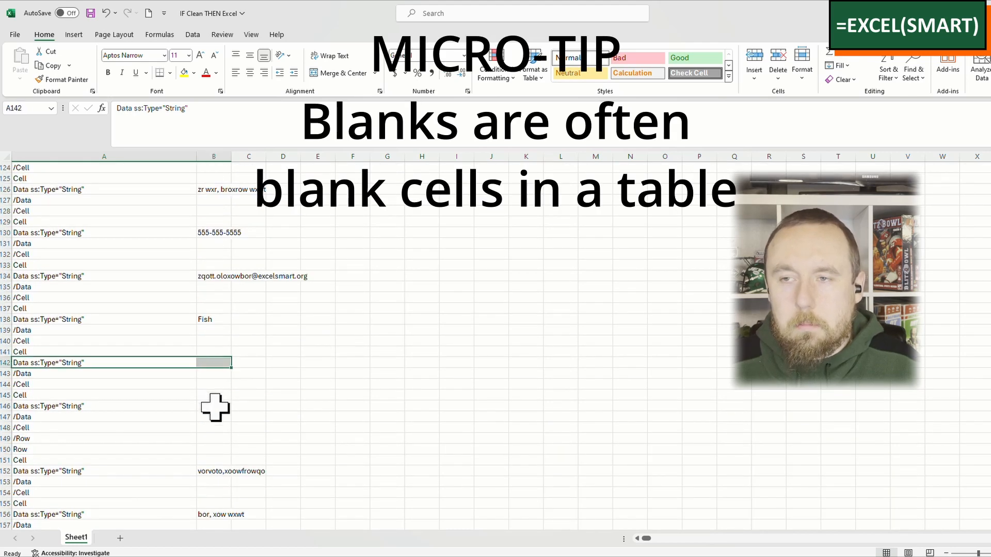
pyautogui.click(189, 406)
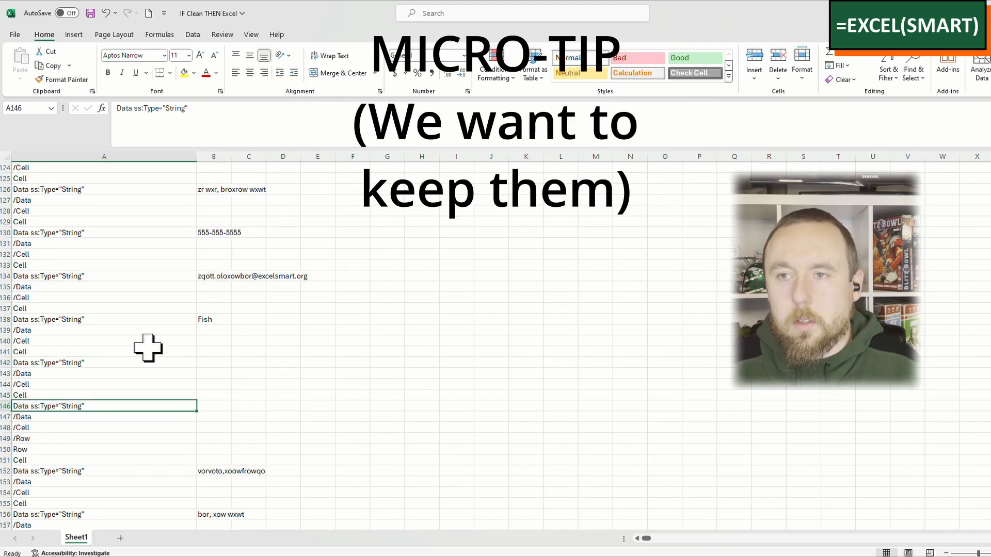
pyautogui.click(187, 362)
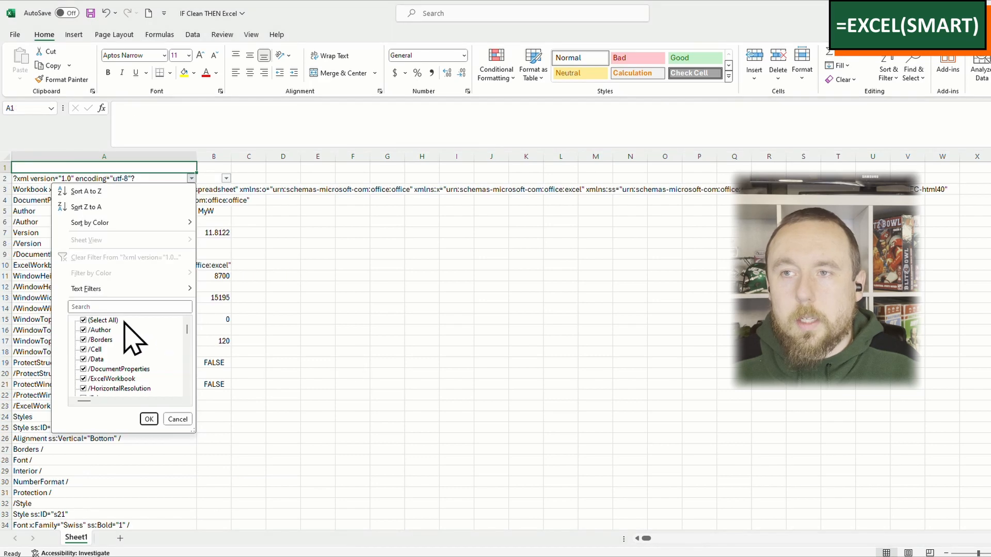
# Step: Filter column A to show only the tags containing "ss:type"
pyautogui.click(113, 306)
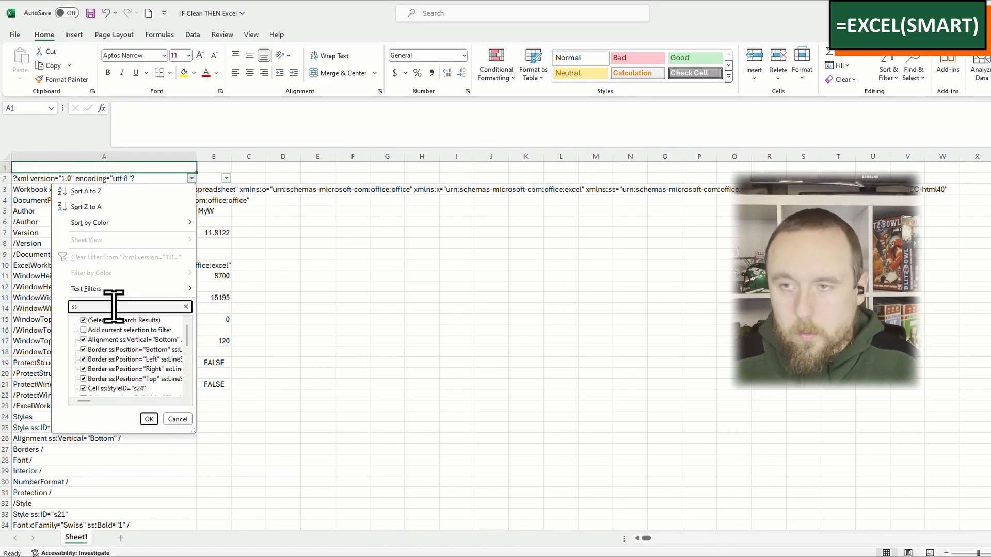
pyautogui.write('ss:typ')
pyautogui.write('e')
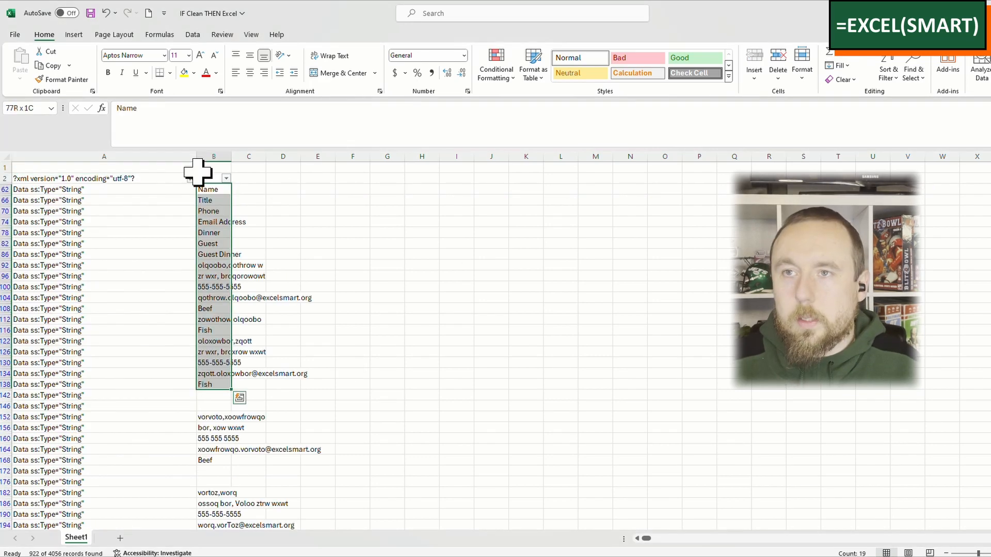
# Step: Copy all the filtered tag rows in columns A and B, from the Name row down to the last one
pyautogui.click(168, 194)
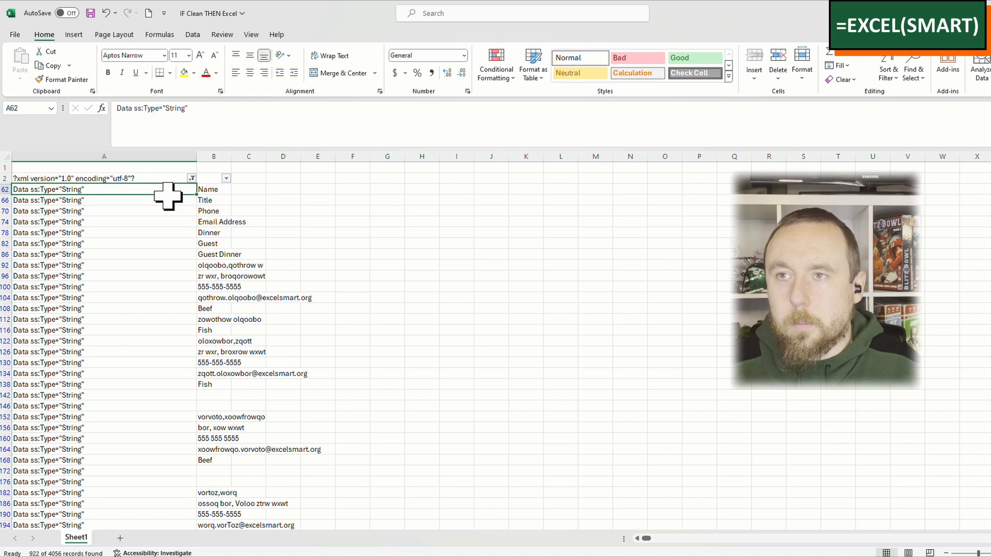
pyautogui.hotkey('ctrl', 'shift', 'Down')
pyautogui.hotkey('shift', 'Right')
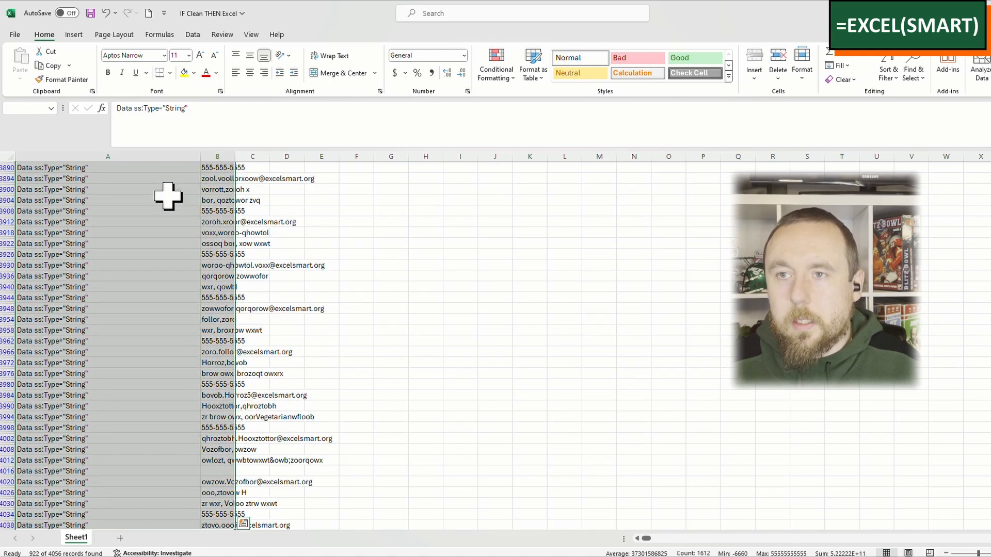
pyautogui.hotkey('ctrl', 'c')
pyautogui.scroll(-1, 125, 464)
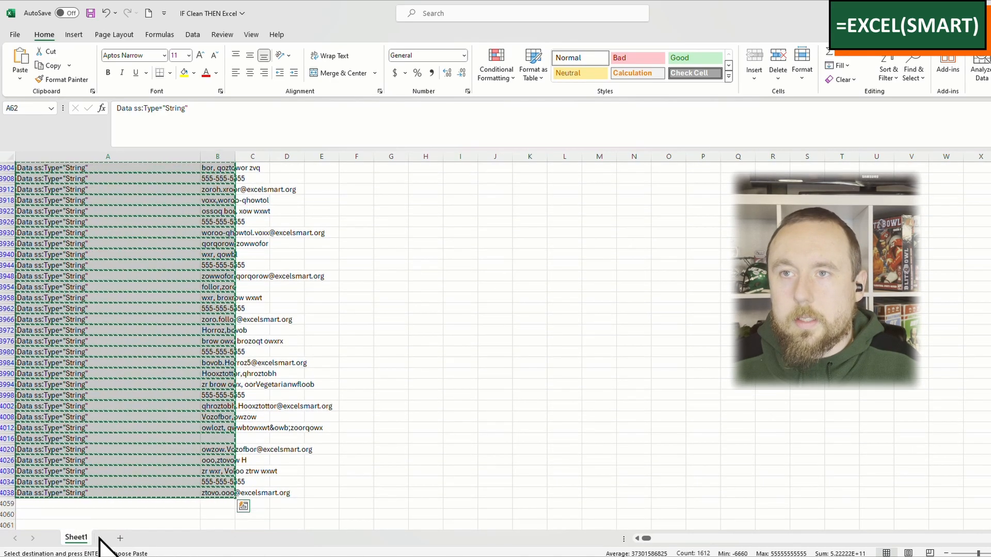
# Step: Paste the copied rows into a new sheet starting at A3 and widen columns A and B to fit their contents
pyautogui.click(118, 538)
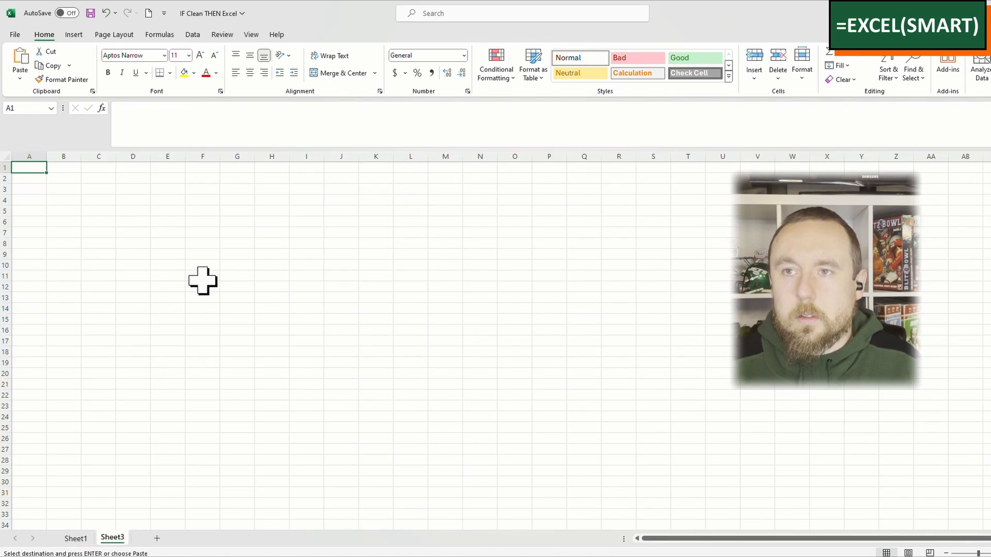
pyautogui.click(124, 192)
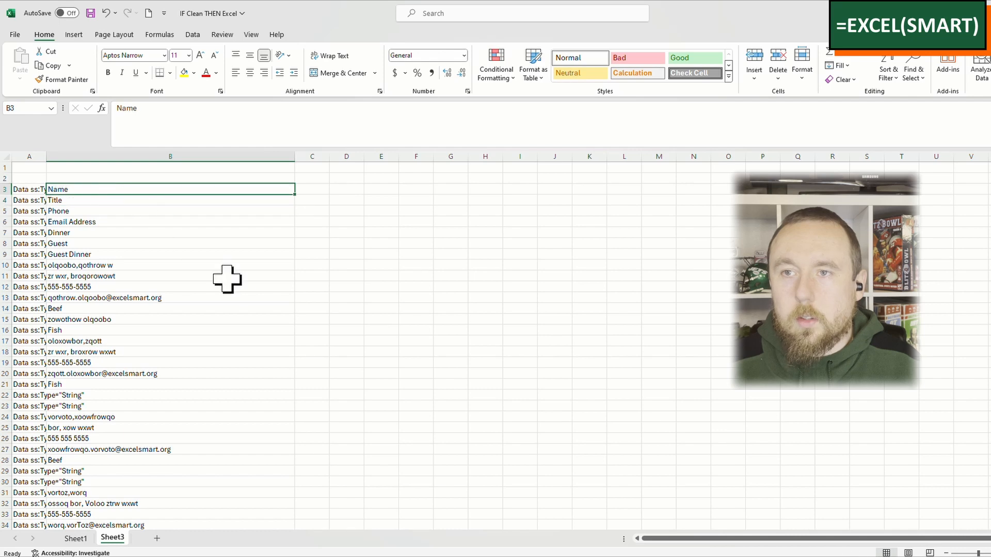
pyautogui.scroll(-5, 227, 279)
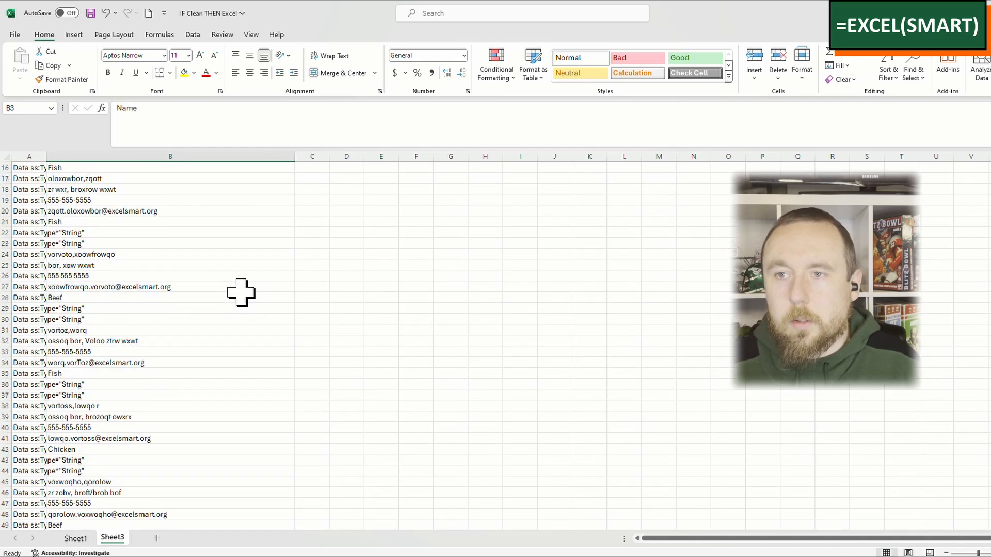
pyautogui.click(355, 178)
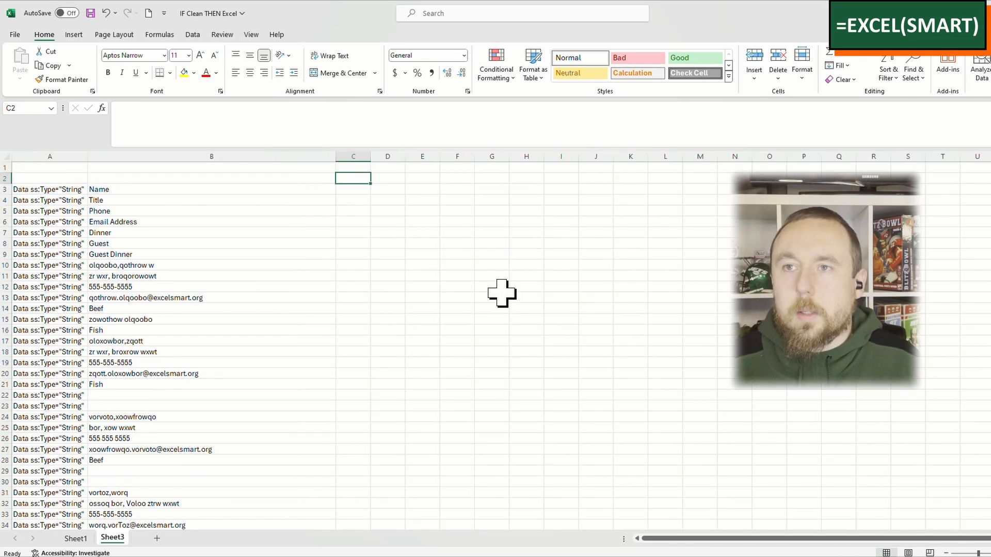
pyautogui.click(209, 193)
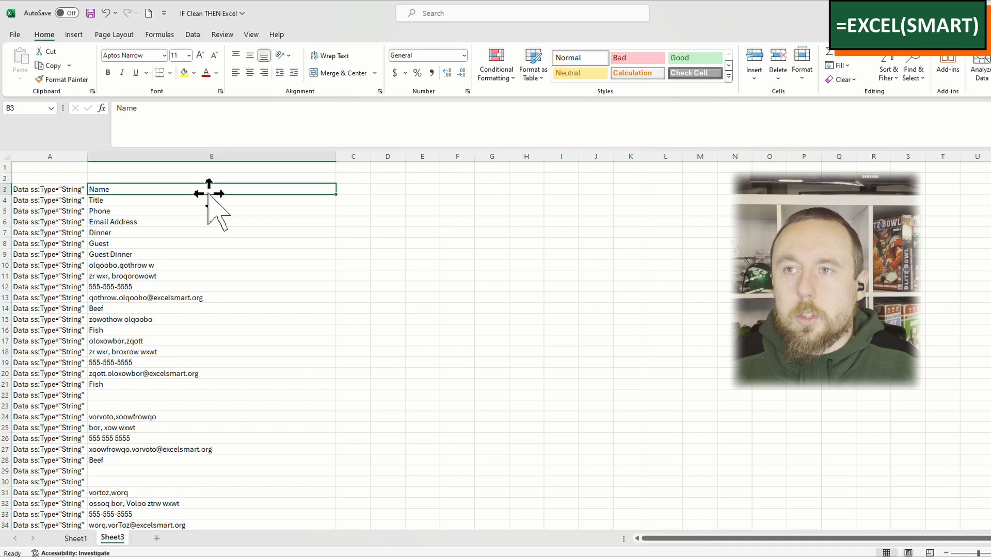
# Step: Enter the formula =IF(B3="Name",1,0) in C3 to flag the Name row
pyautogui.click(356, 192)
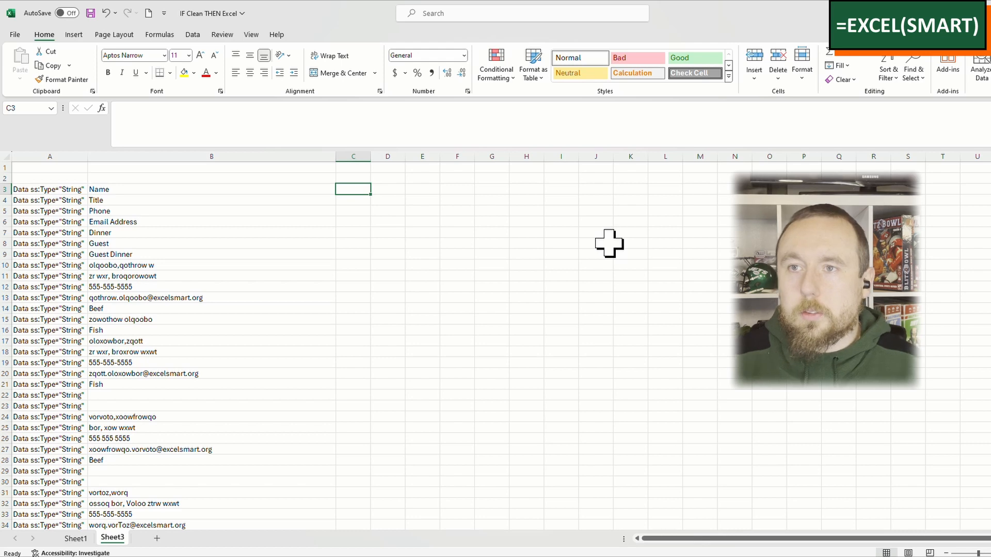
pyautogui.write('=')
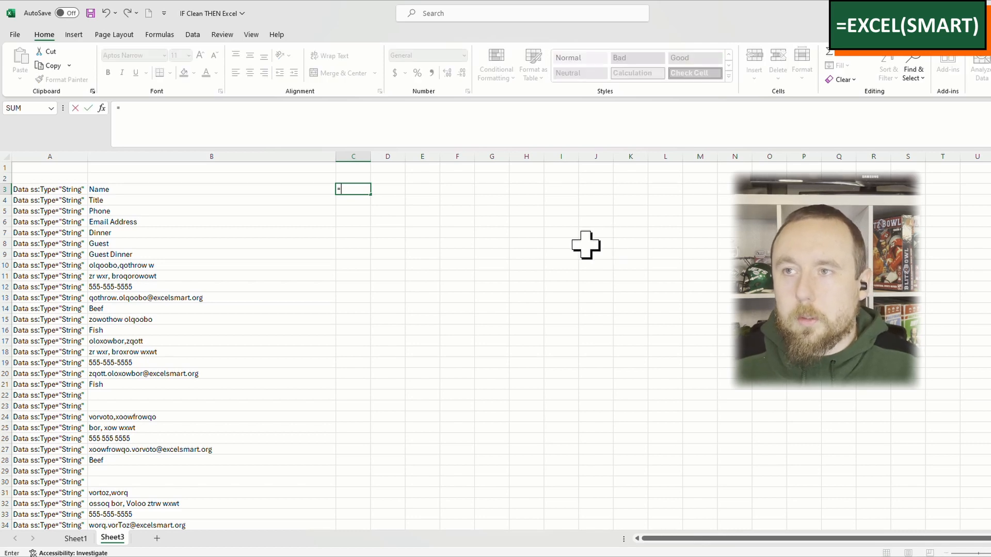
pyautogui.press('BackSpace')
pyautogui.press('Return')
pyautogui.write('=if')
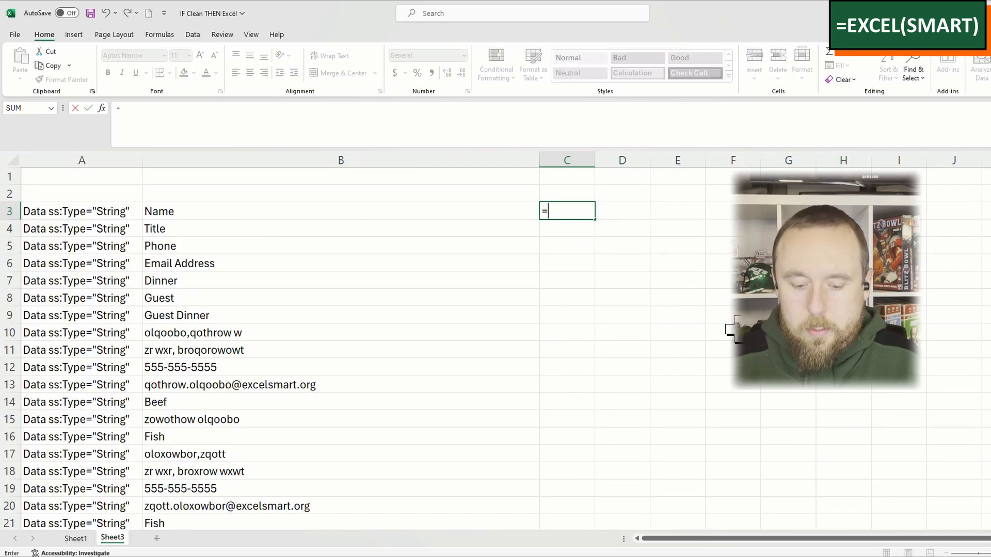
pyautogui.write('(')
pyautogui.press('Left')
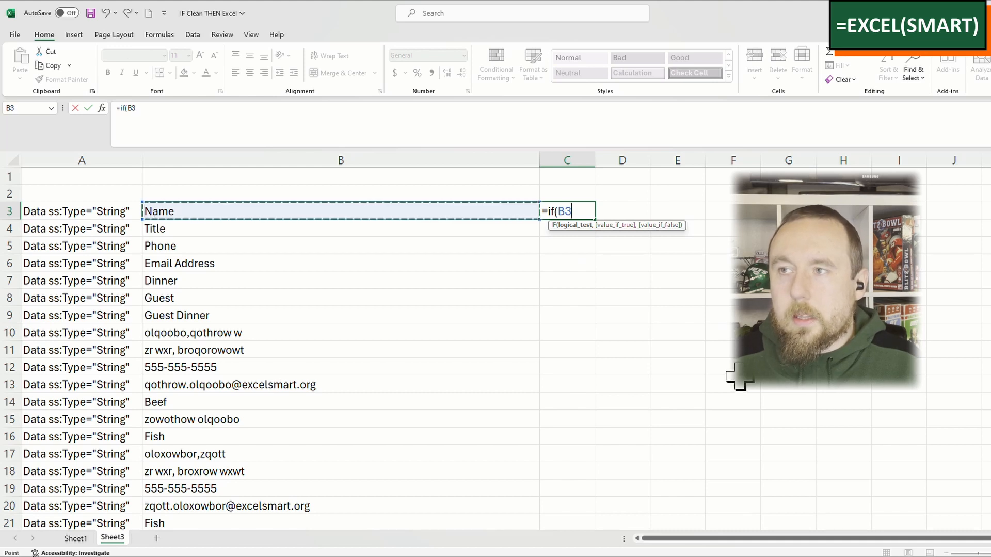
pyautogui.write('="N')
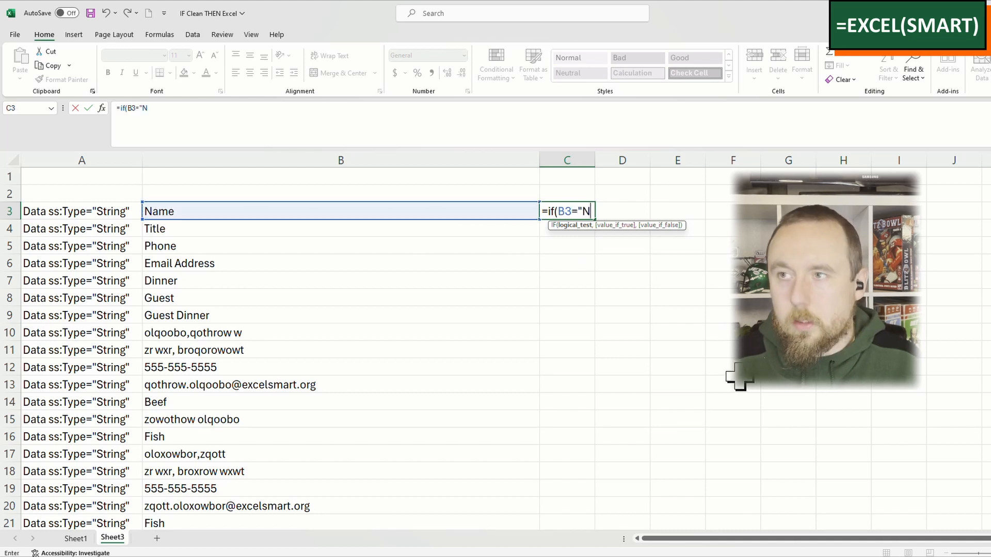
pyautogui.write('ame",1,0)')
pyautogui.press('Return')
pyautogui.press('Up')
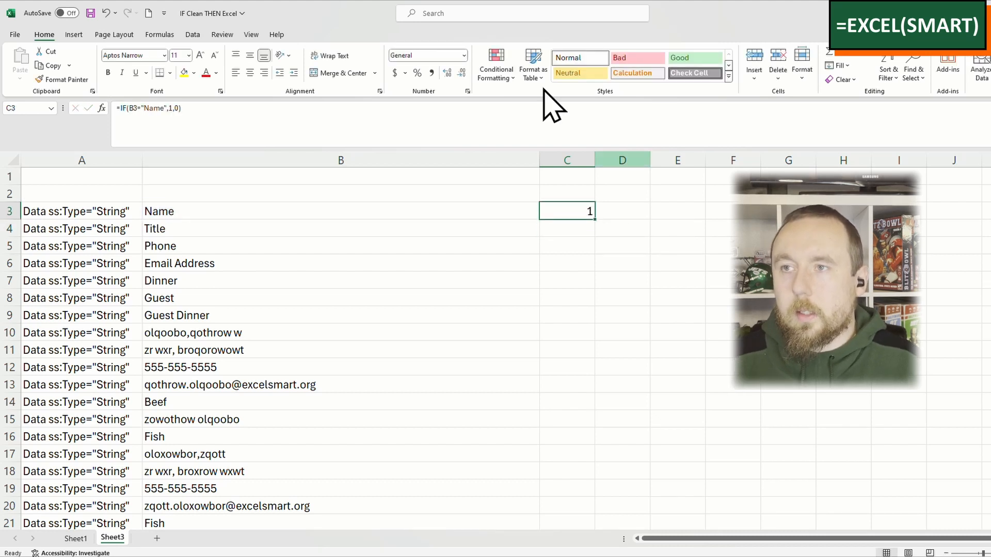
# Step: Fill the IF formula from C3 down to C4 and open the formula in C3 to review its arguments
pyautogui.moveTo(597, 219); pyautogui.dragTo(583, 248)
pyautogui.click(590, 228)
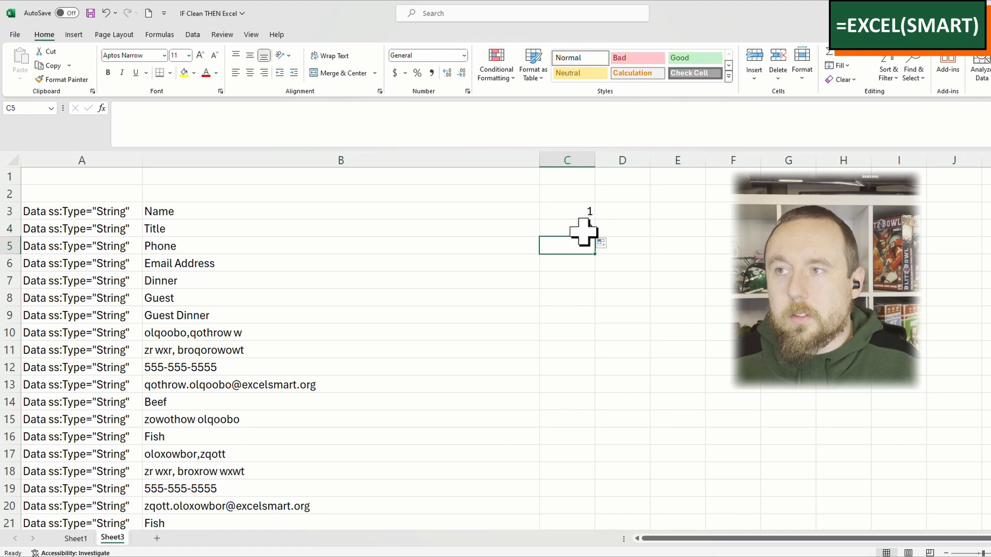
pyautogui.click(565, 209)
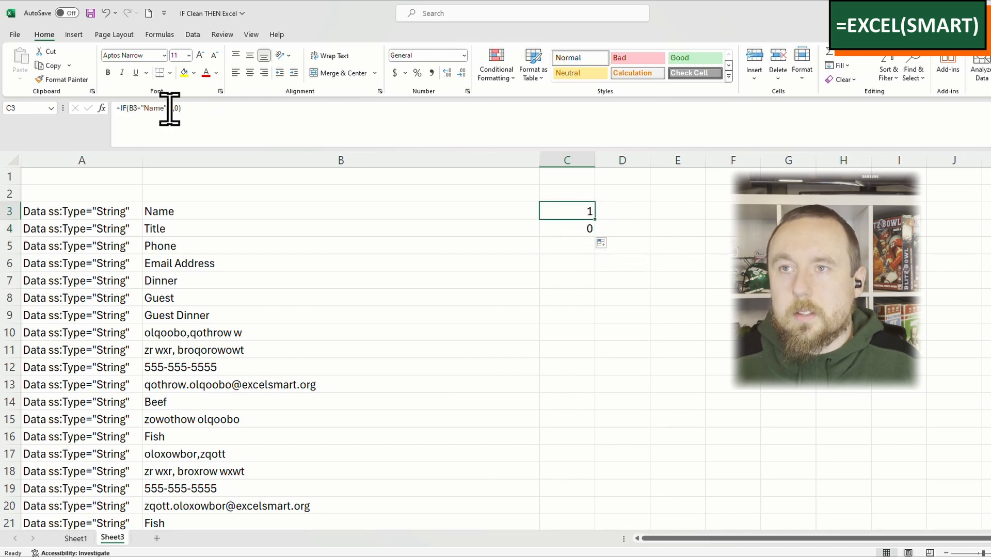
pyautogui.doubleClick(567, 209)
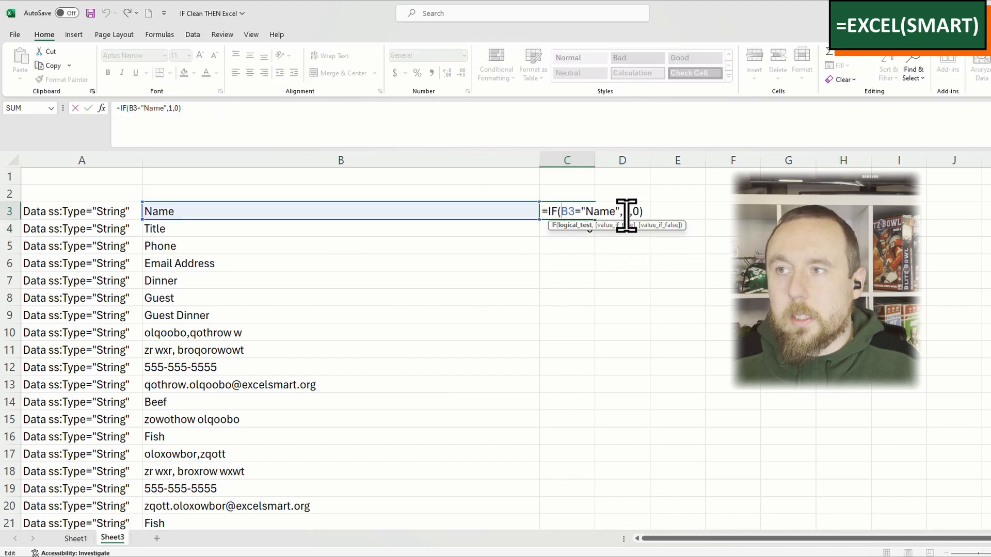
pyautogui.click(644, 212)
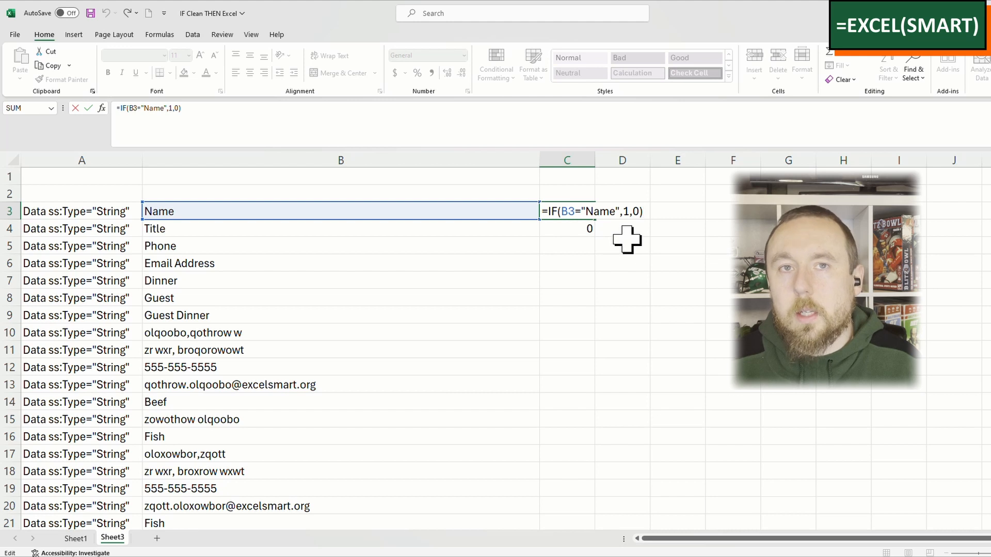
# Step: Fill the IF formula from C4 down the rest of column C alongside the data
pyautogui.click(583, 232)
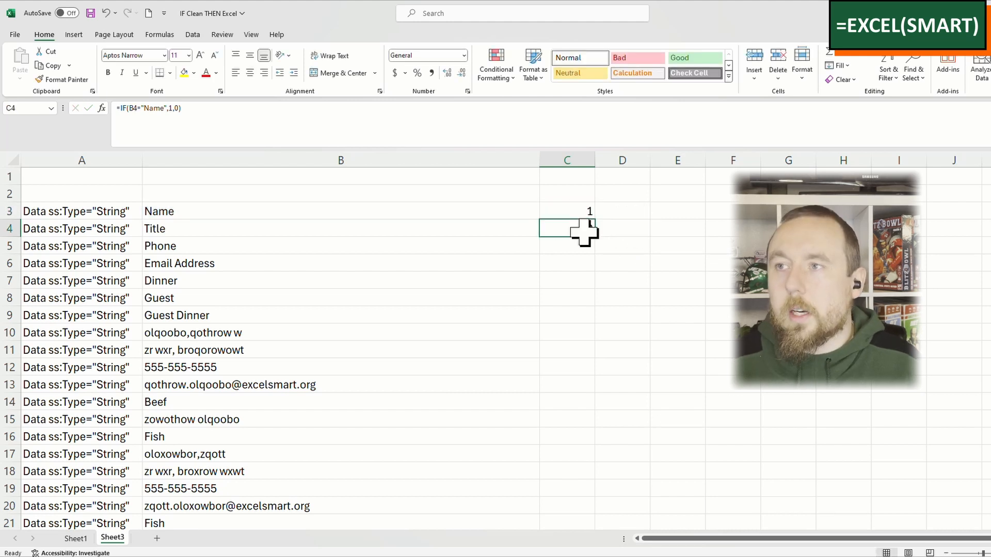
pyautogui.doubleClick(594, 237)
pyautogui.click(639, 226)
pyautogui.click(579, 206)
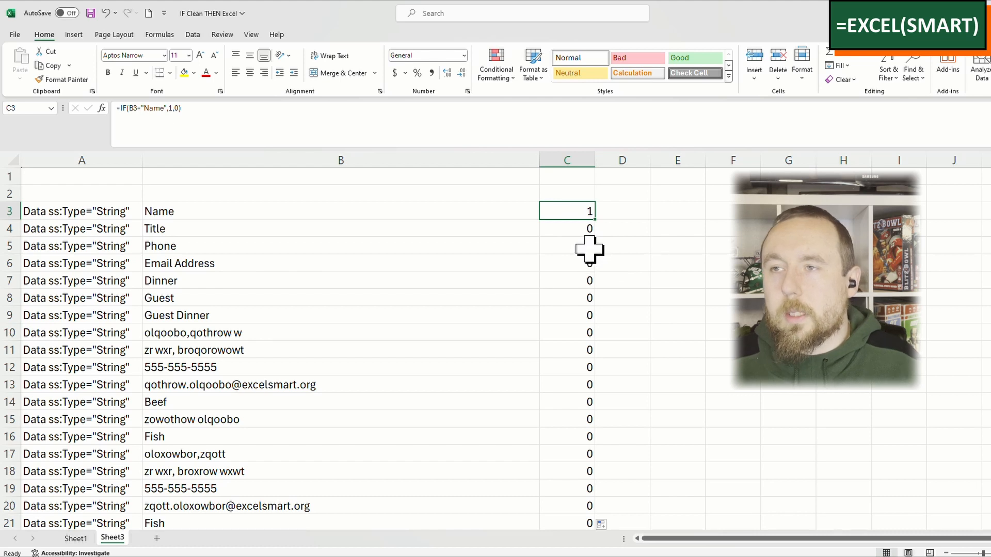
# Step: Enter the header "Column Declaration" in C2 above the formula results
pyautogui.click(575, 194)
pyautogui.write('Colu')
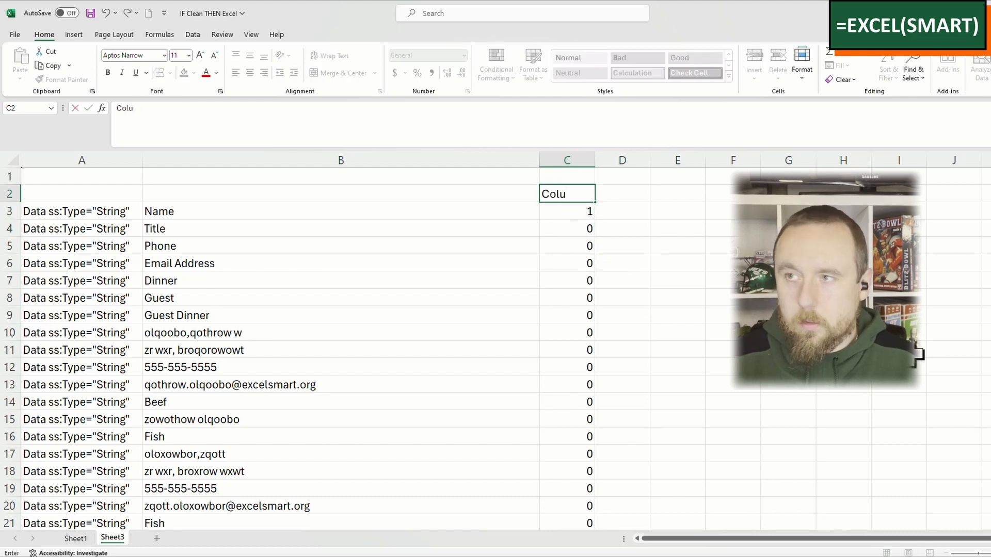
pyautogui.write('mn Declaration')
pyautogui.press('Return')
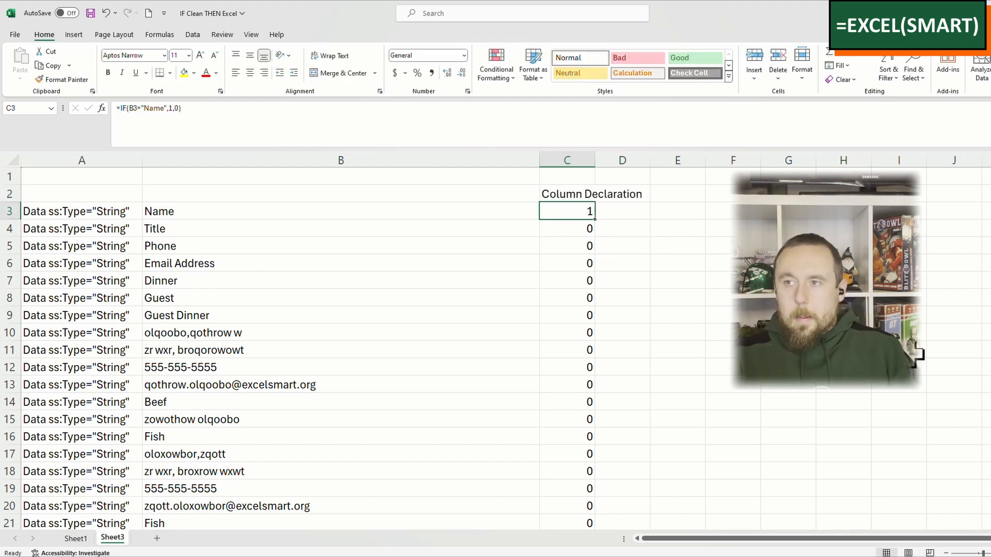
pyautogui.press('Down')
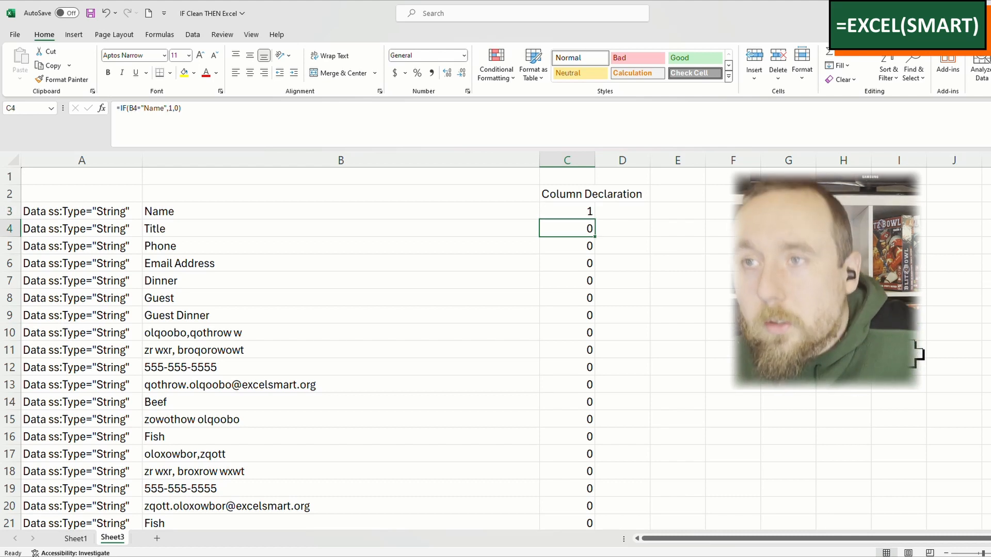
# Step: Compare the column B entries in rows 3 to 13 with their Column Declaration flags in column C
pyautogui.click(261, 334)
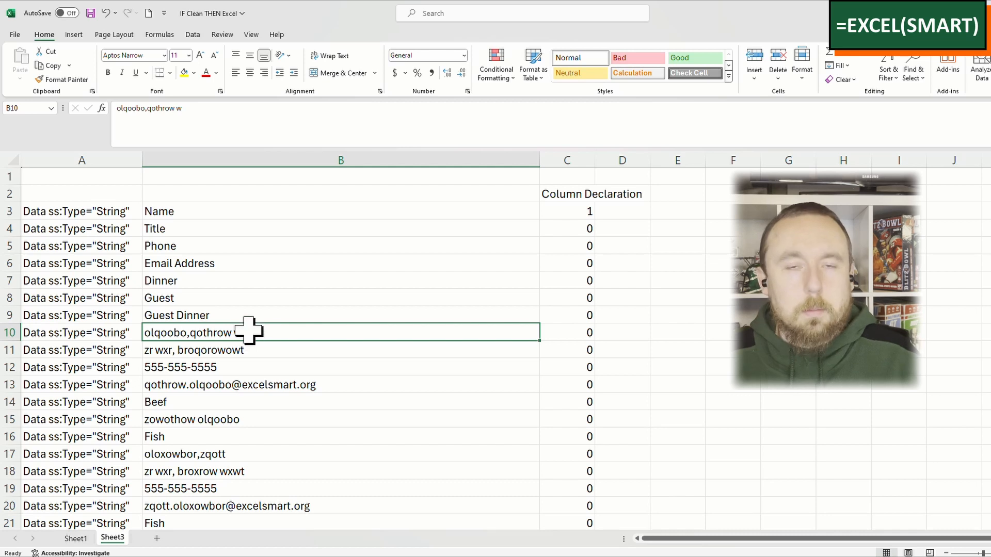
pyautogui.click(570, 334)
pyautogui.click(572, 213)
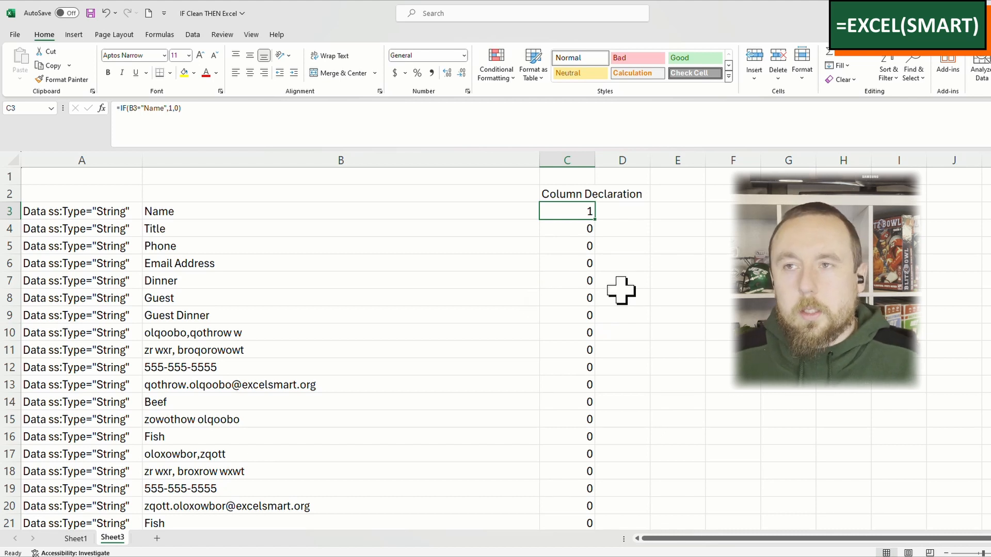
pyautogui.click(321, 210)
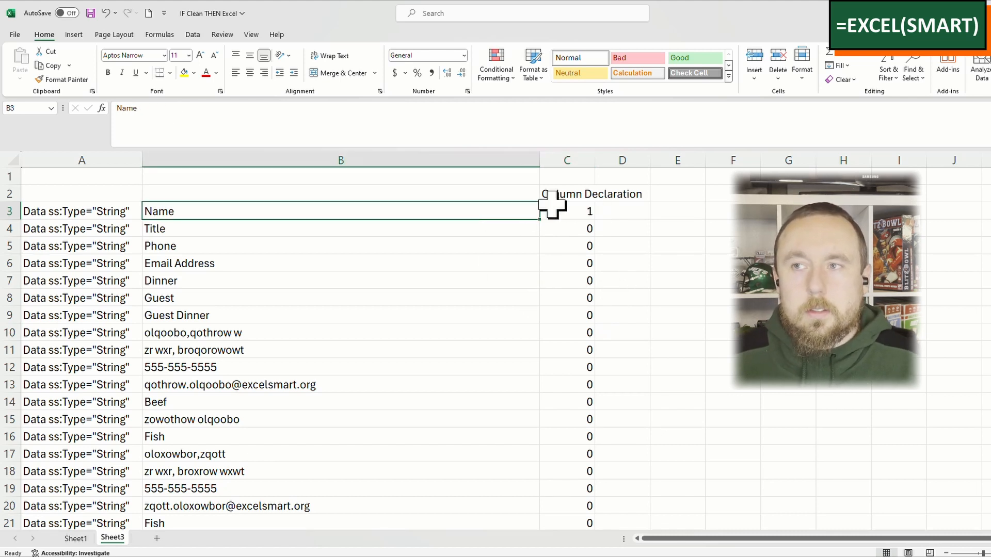
pyautogui.click(571, 213)
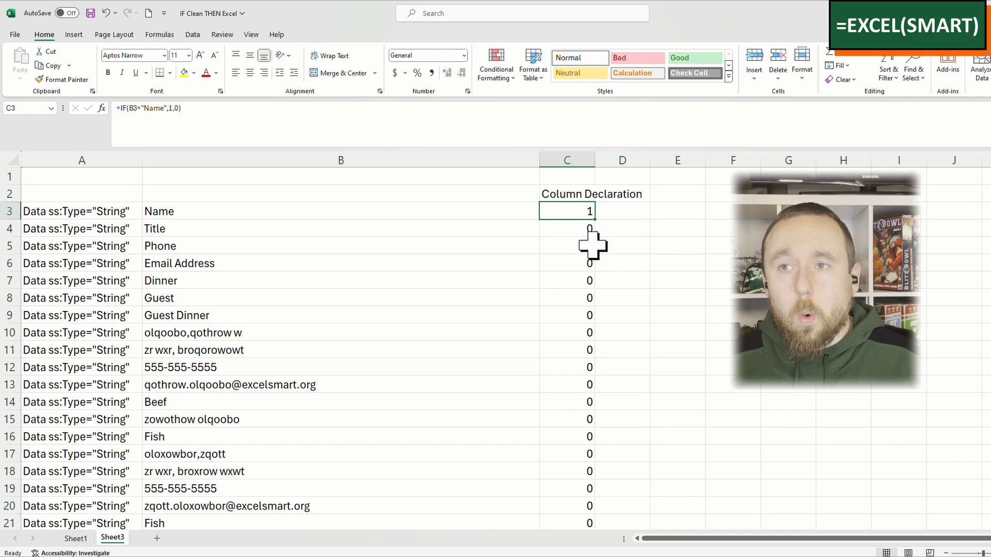
pyautogui.click(286, 371)
pyautogui.click(290, 386)
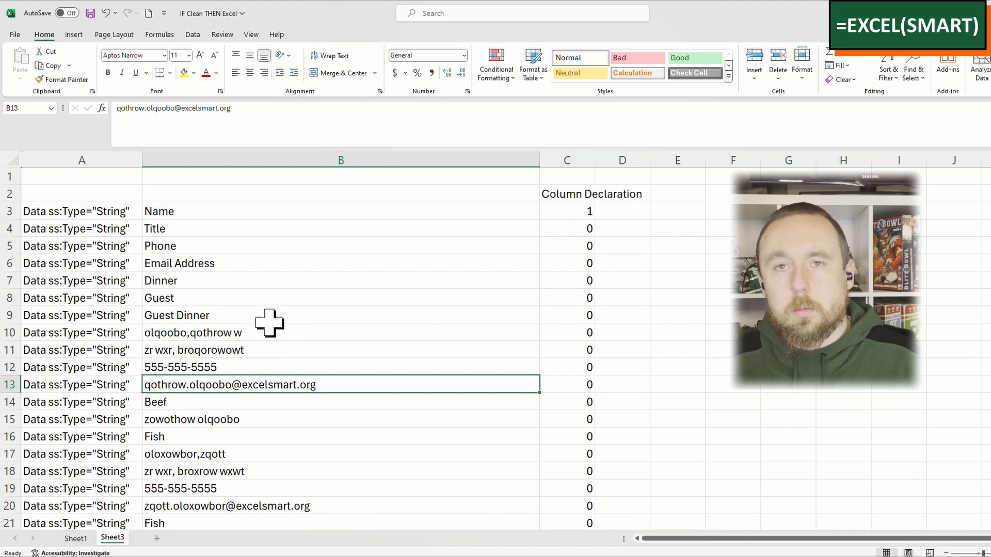
pyautogui.click(299, 346)
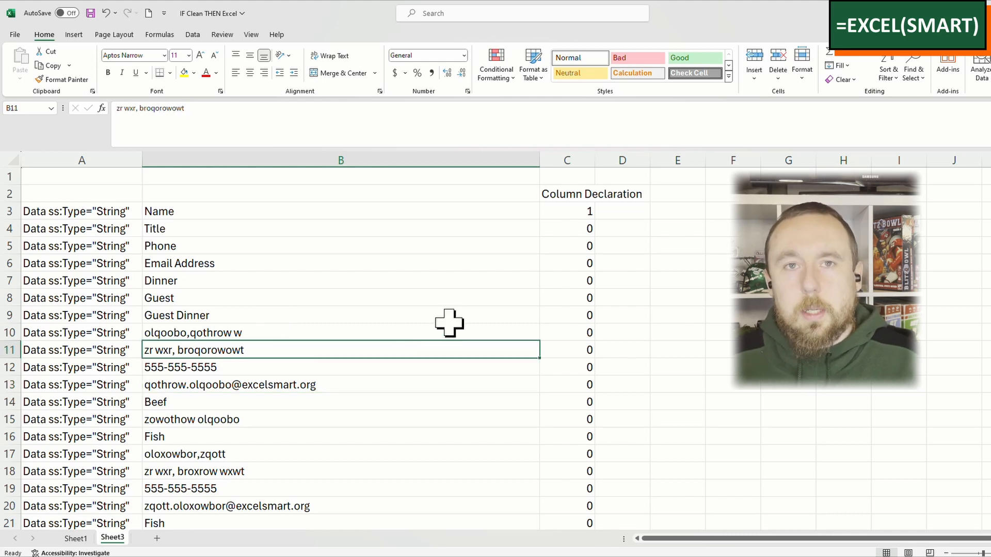
# Step: Examine the first guest record in B10:B16 beneath the column headings, noting which field each row holds
pyautogui.scroll(-1, 452, 323)
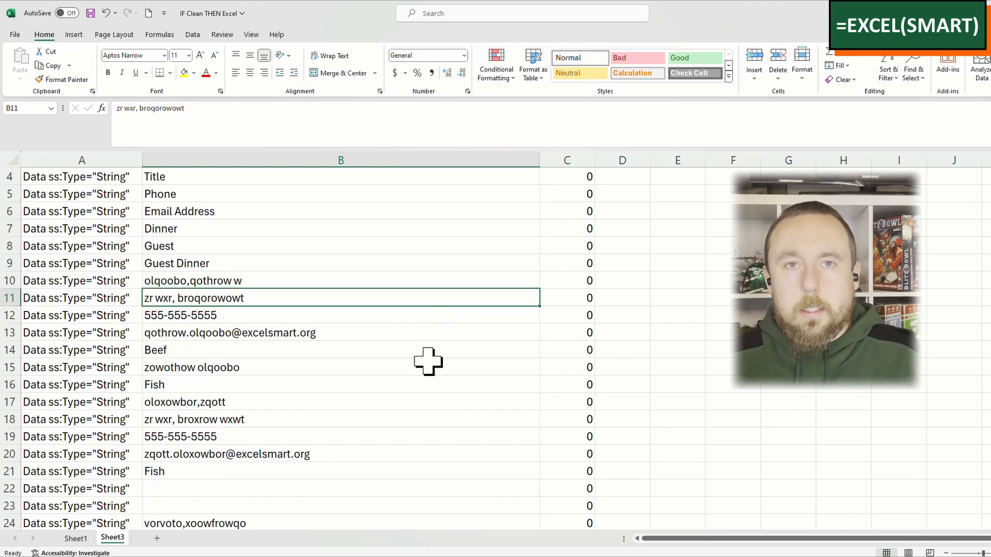
pyautogui.scroll(-1, 427, 361)
pyautogui.moveTo(389, 225); pyautogui.dragTo(376, 314)
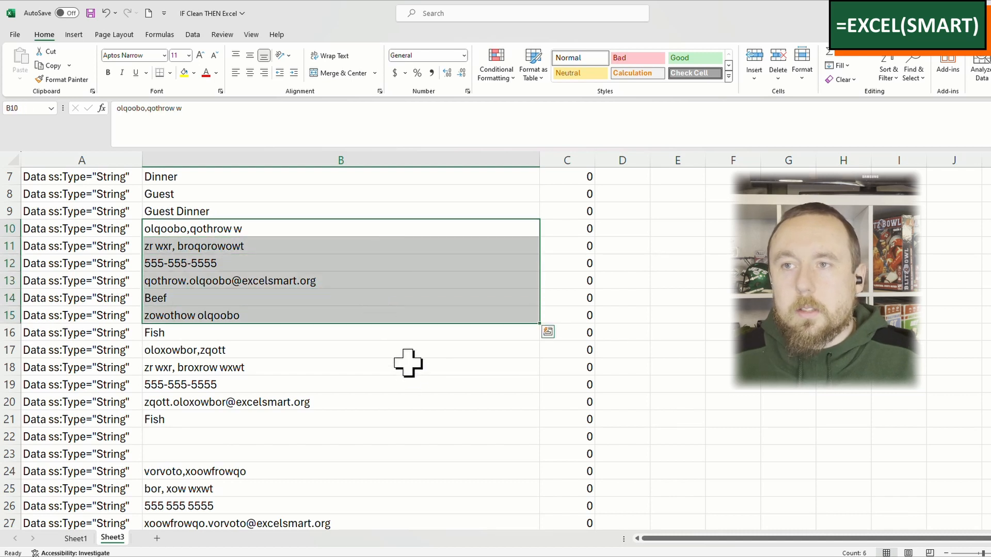
pyautogui.keyDown('shift'); pyautogui.click(354, 333); pyautogui.keyUp('shift')
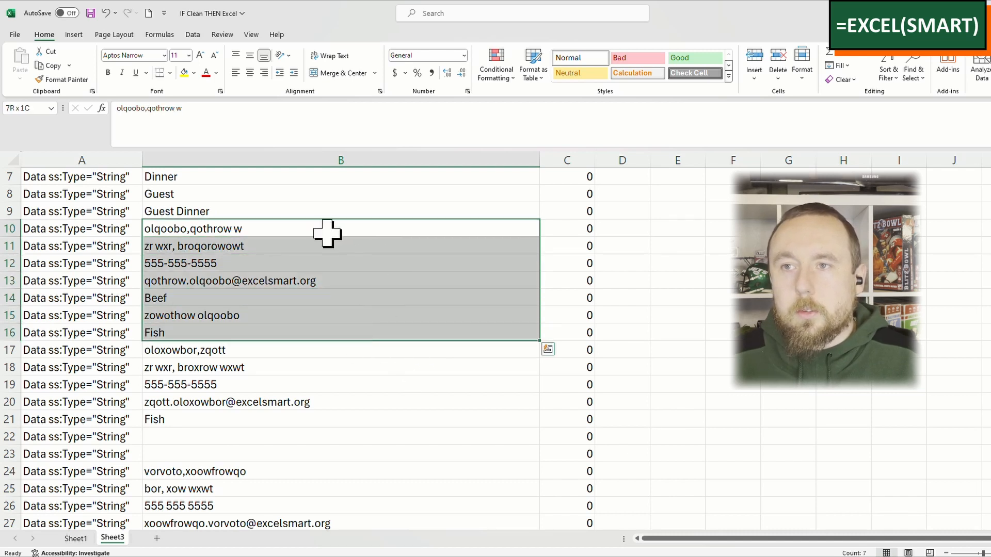
pyautogui.scroll(2, 317, 232)
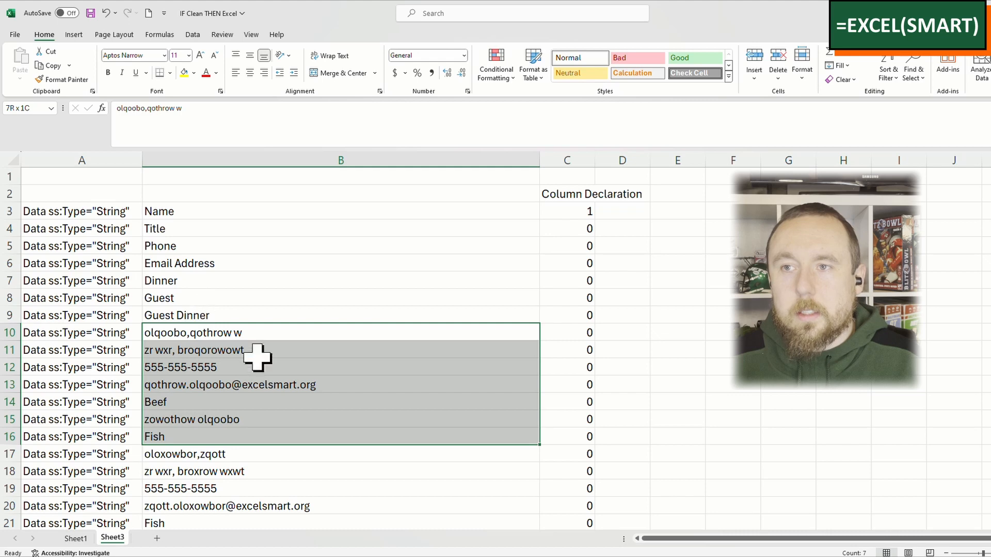
pyautogui.moveTo(240, 333); pyautogui.dragTo(247, 436)
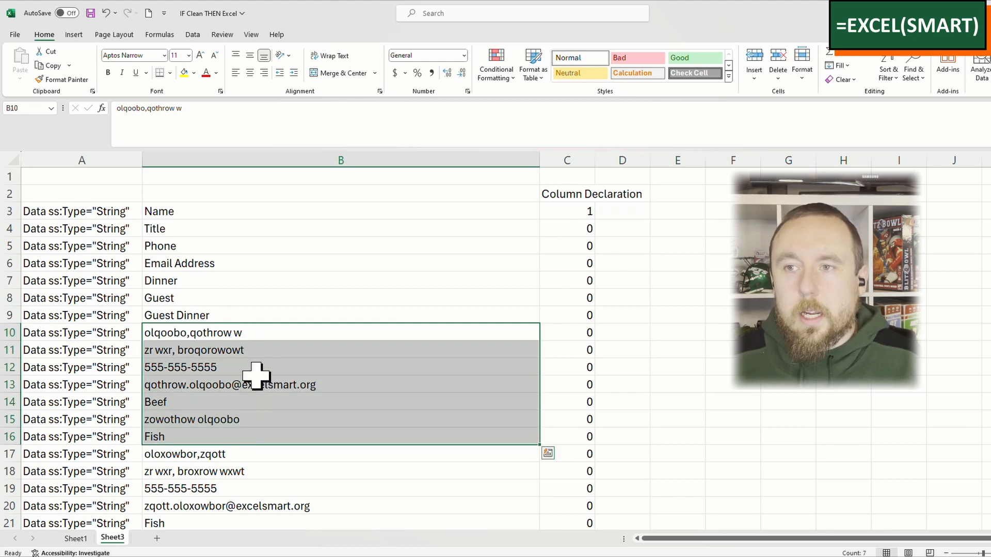
# Step: Compare the following guest records in B17:B23 and B24:B30, including their blank guest rows and the phone entry in B26
pyautogui.scroll(-2, 261, 398)
pyautogui.moveTo(255, 347); pyautogui.dragTo(257, 456)
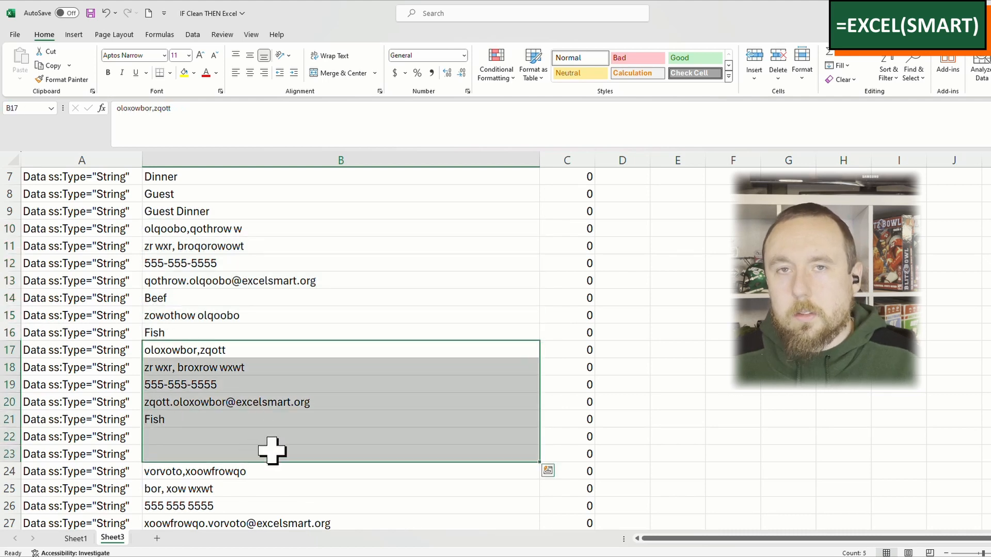
pyautogui.scroll(-3, 261, 455)
pyautogui.moveTo(280, 321); pyautogui.dragTo(284, 417)
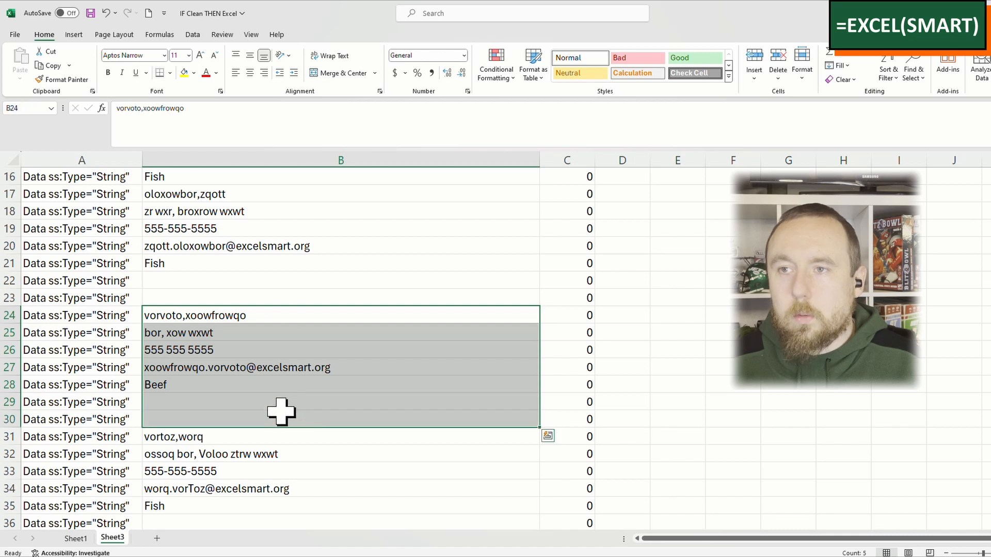
pyautogui.moveTo(257, 312); pyautogui.dragTo(268, 412)
pyautogui.click(280, 316)
pyautogui.click(286, 353)
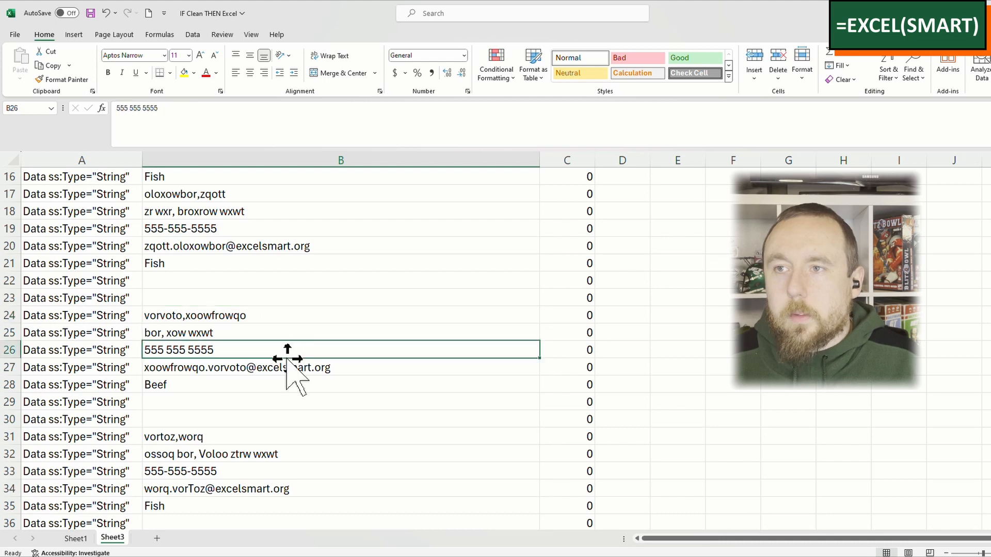
# Step: Review the remaining column B records past row 100 for format differences, and recheck the first record against its column C flags
pyautogui.scroll(-6, 287, 362)
pyautogui.scroll(-11, 287, 359)
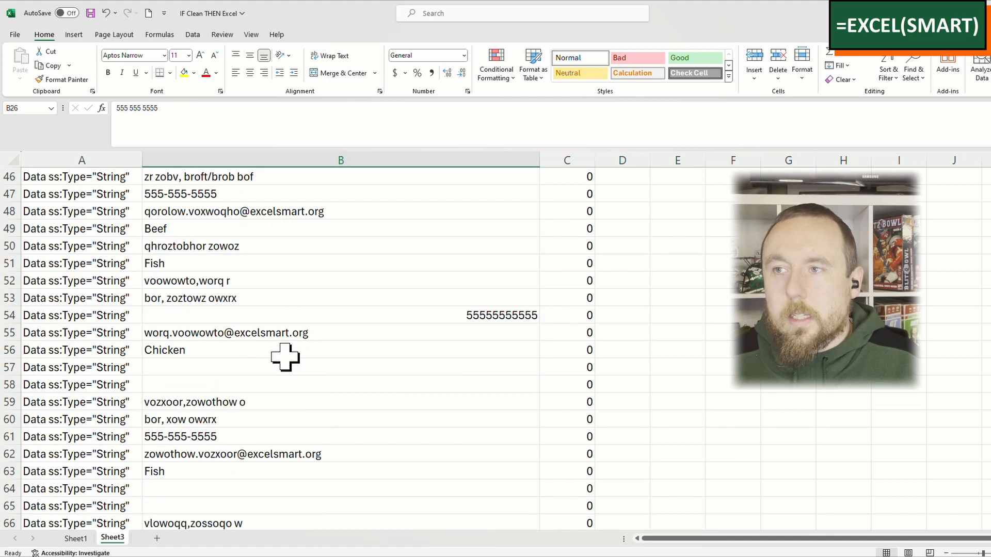
pyautogui.scroll(-2, 285, 357)
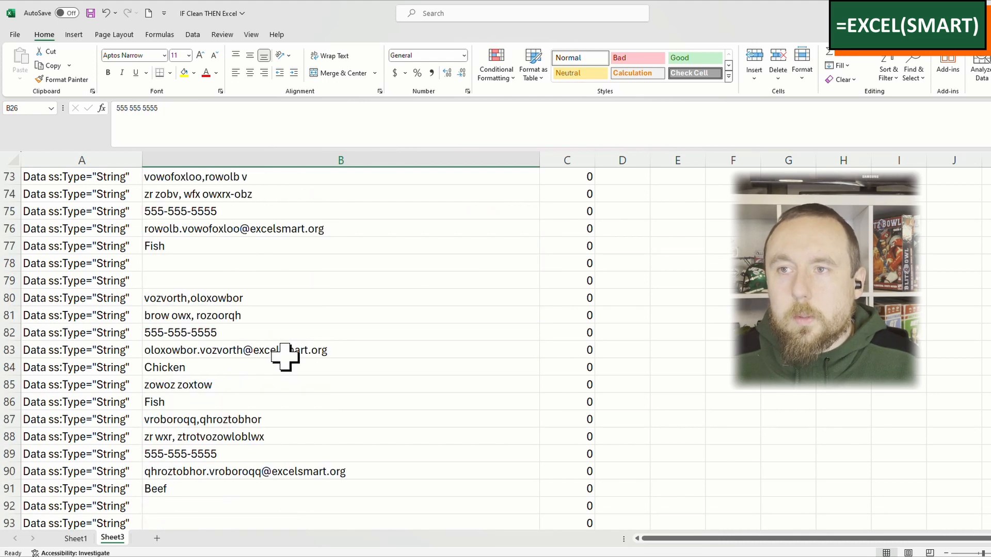
pyautogui.scroll(-7, 284, 357)
pyautogui.scroll(-2, 285, 357)
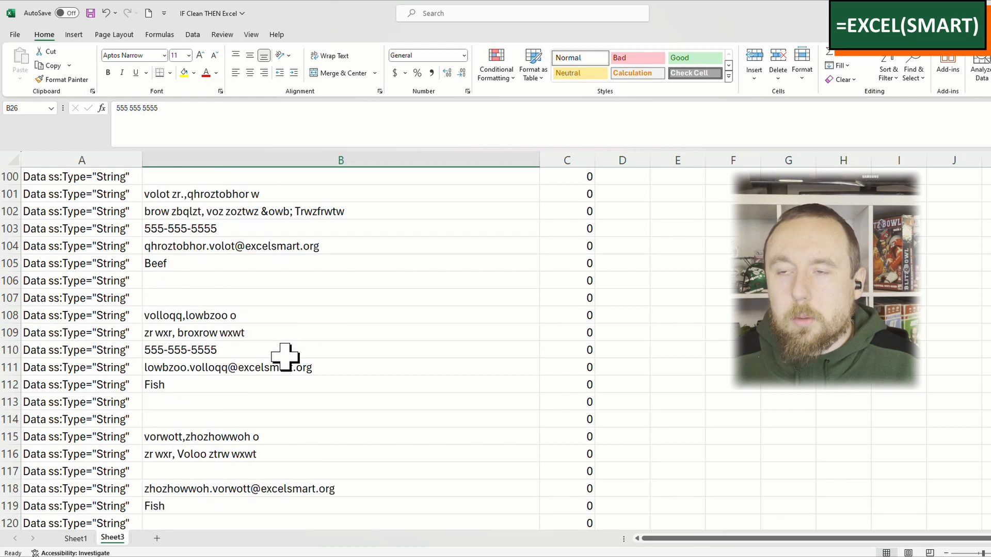
pyautogui.scroll(-2, 285, 357)
pyautogui.scroll(8, 285, 356)
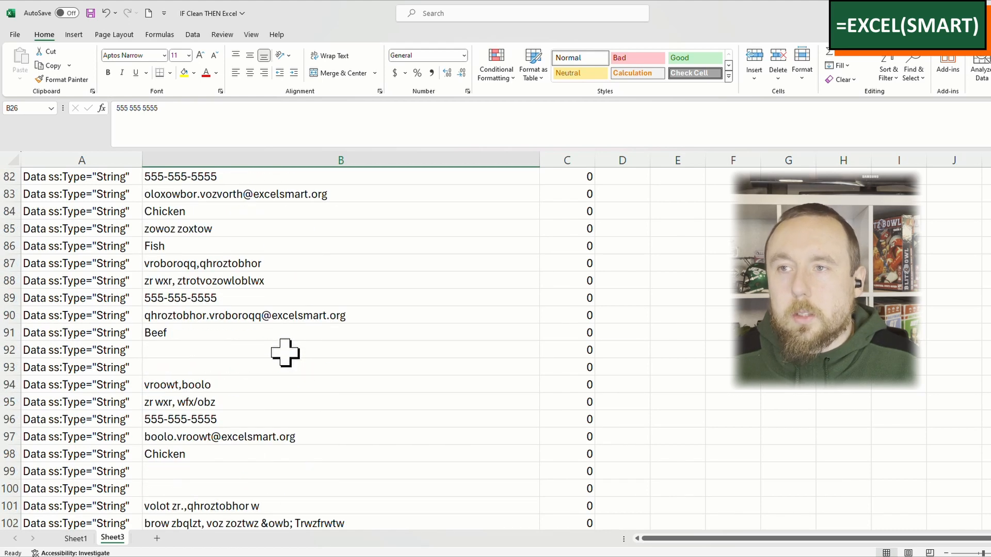
pyautogui.scroll(20, 285, 352)
pyautogui.scroll(1, 288, 353)
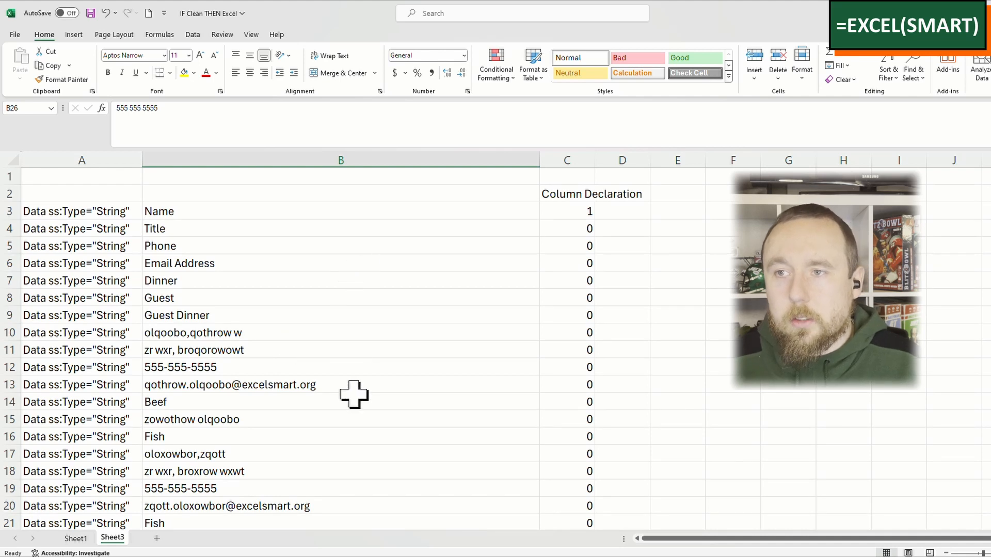
pyautogui.click(580, 316)
pyautogui.moveTo(578, 332); pyautogui.dragTo(360, 380)
pyautogui.click(361, 380)
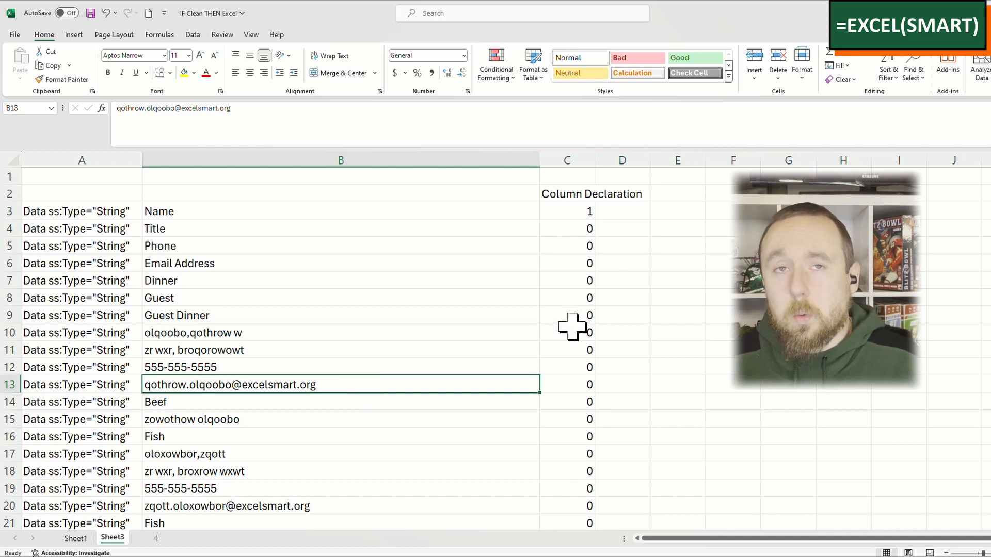
# Step: Clear the IF formulas from column C starting at C3, keeping the Column Declaration header in C2
pyautogui.click(581, 214)
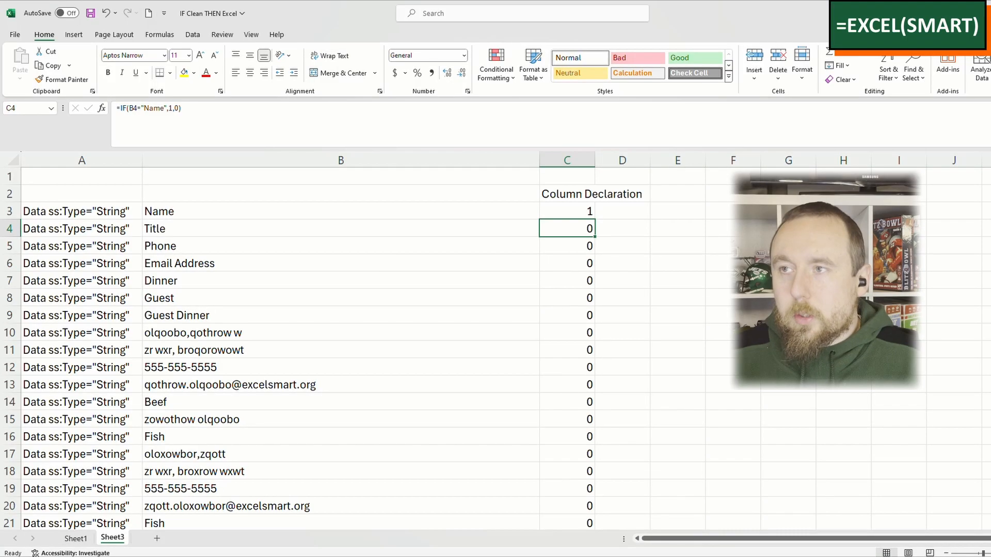
pyautogui.hotkey('ctrl', 'shift', 'Down')
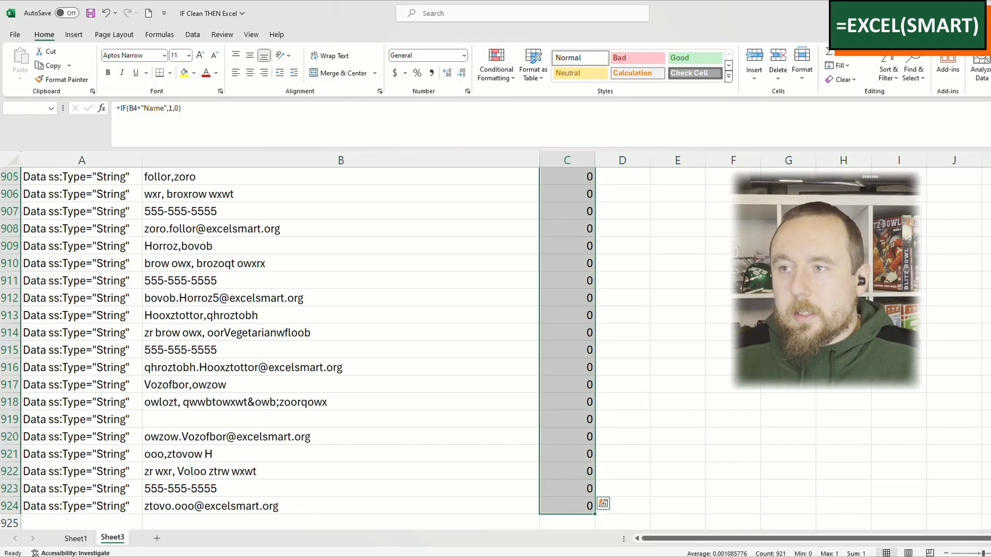
pyautogui.press('Delete')
pyautogui.click(566, 228)
pyautogui.click(566, 211)
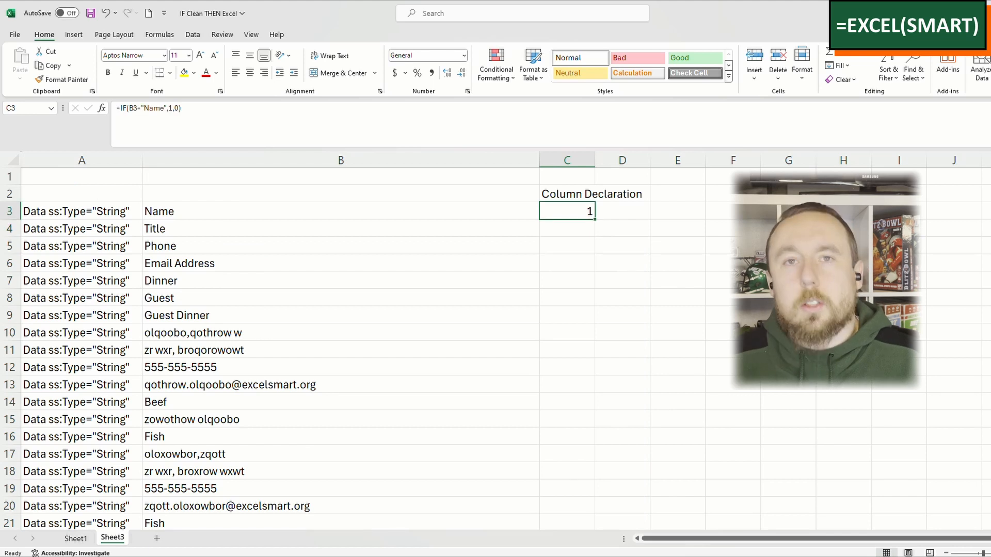
pyautogui.write('=')
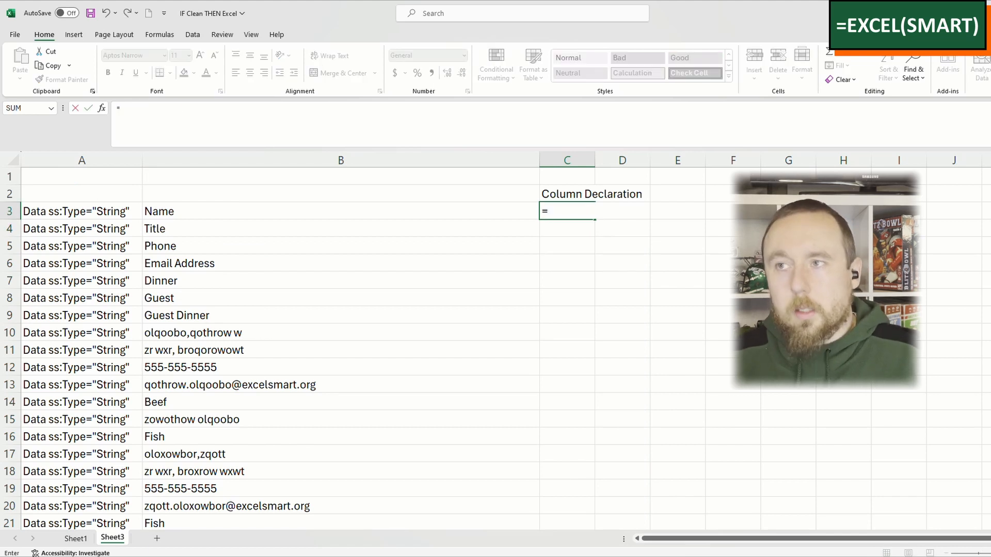
pyautogui.press('BackSpace')
# Step: Enter the formula =FIND("excelsmart.org",B13) in C10 to locate the domain within the email address
pyautogui.press('Down')
pyautogui.press('Down')
pyautogui.press('Down')
pyautogui.press('Down')
pyautogui.press('Down')
pyautogui.press('Down')
pyautogui.press('Down')
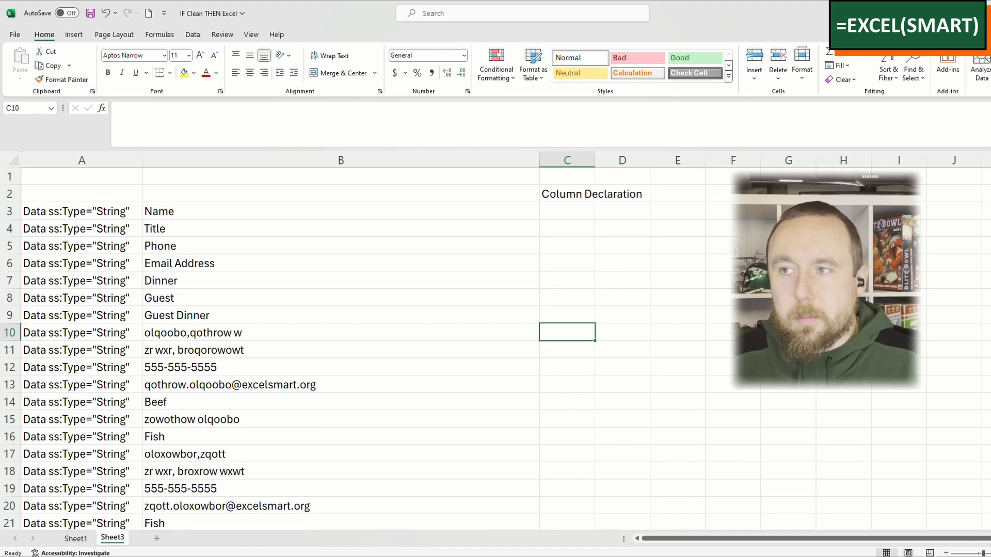
pyautogui.write('=')
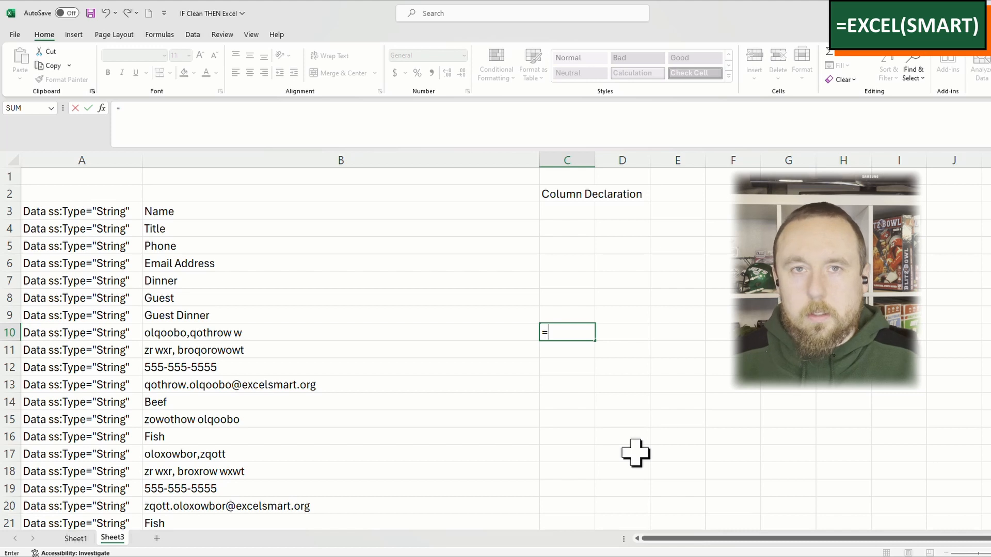
pyautogui.write('find("excelsmart.org')
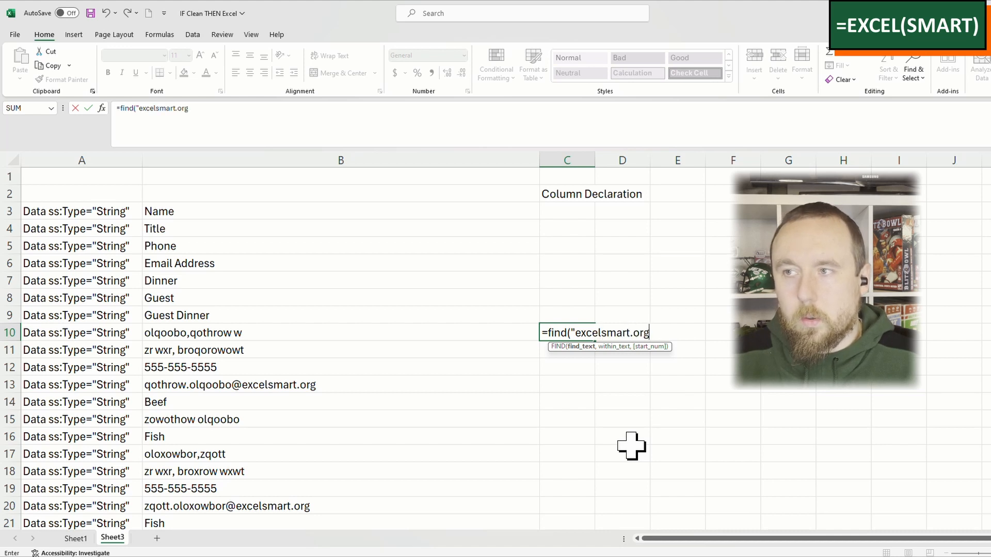
pyautogui.write('",')
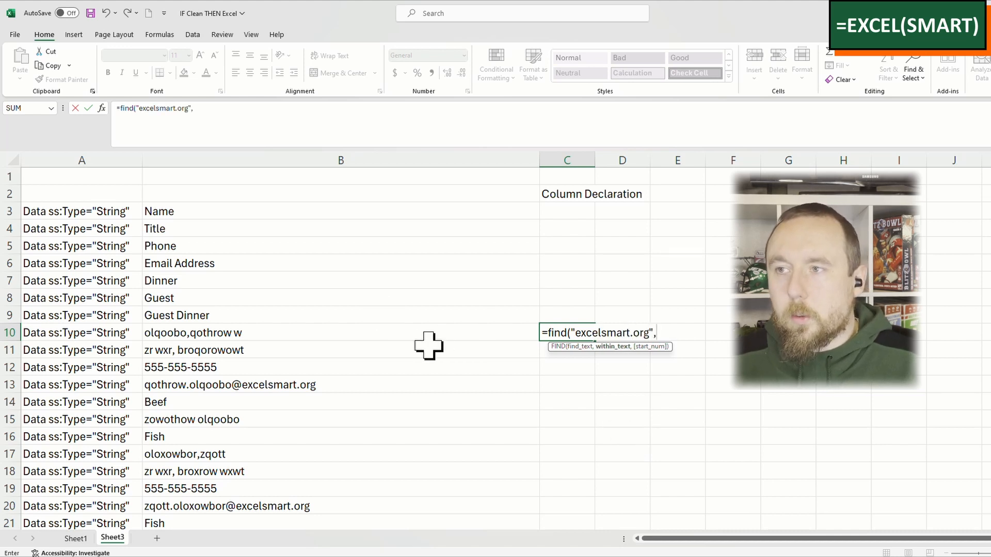
pyautogui.click(403, 379)
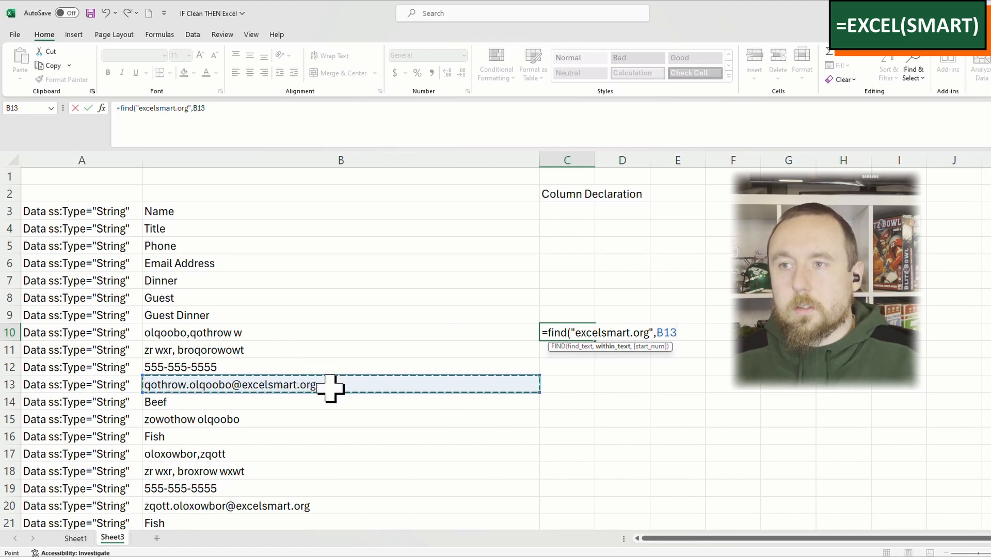
pyautogui.write(')')
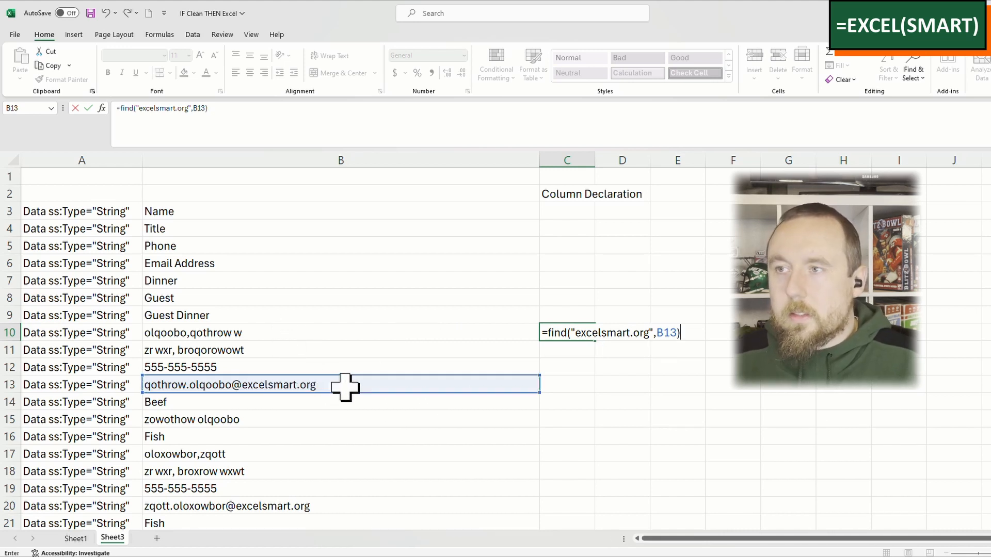
pyautogui.press('Return')
pyautogui.press('Up')
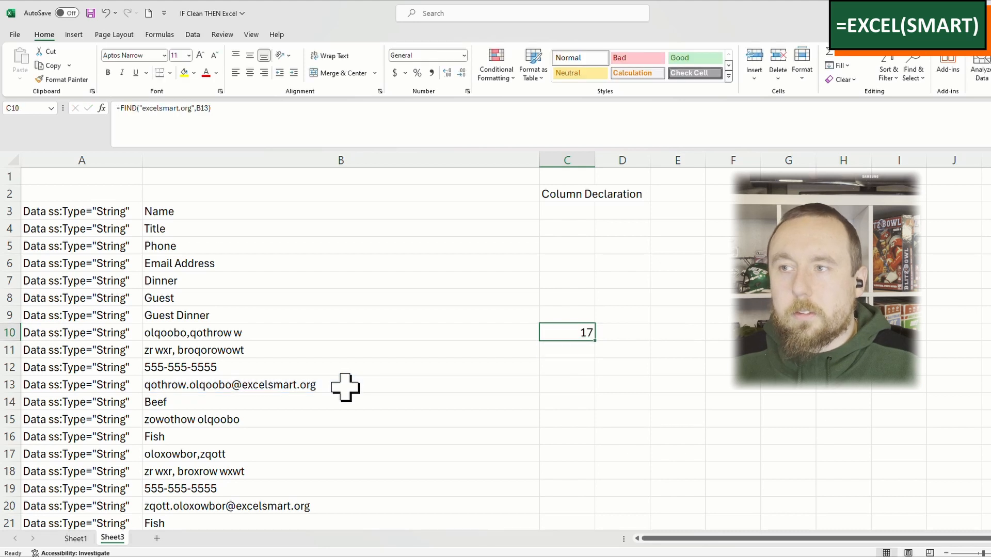
# Step: Fill the FIND formula from C10 down to C11 and compare both results with the column B entries
pyautogui.click(452, 378)
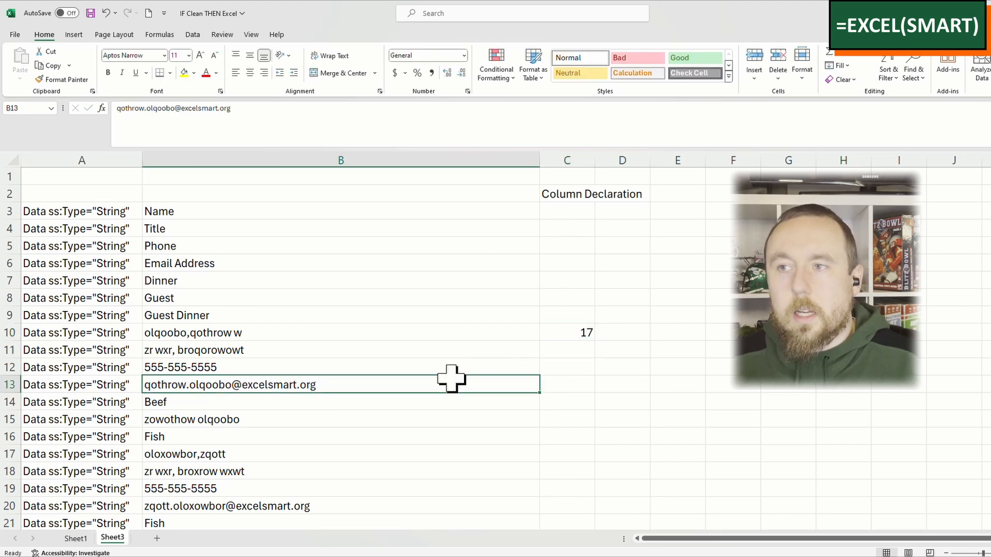
pyautogui.click(559, 330)
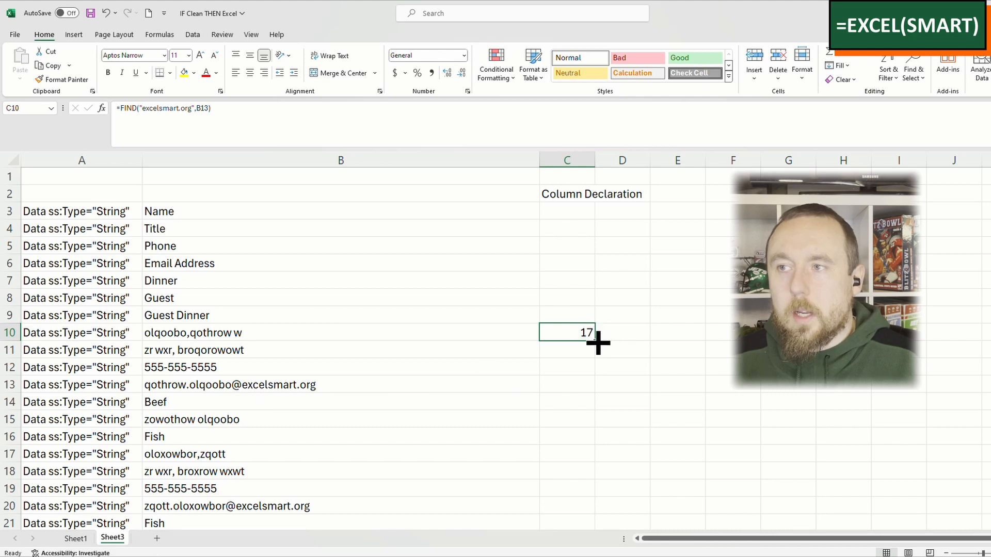
pyautogui.moveTo(594, 342); pyautogui.dragTo(593, 357)
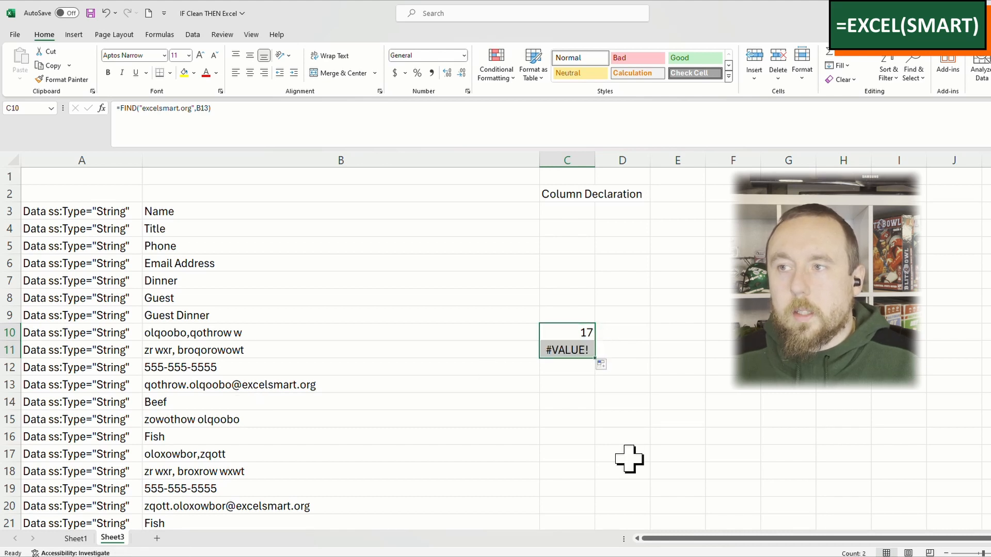
pyautogui.click(628, 457)
pyautogui.click(576, 346)
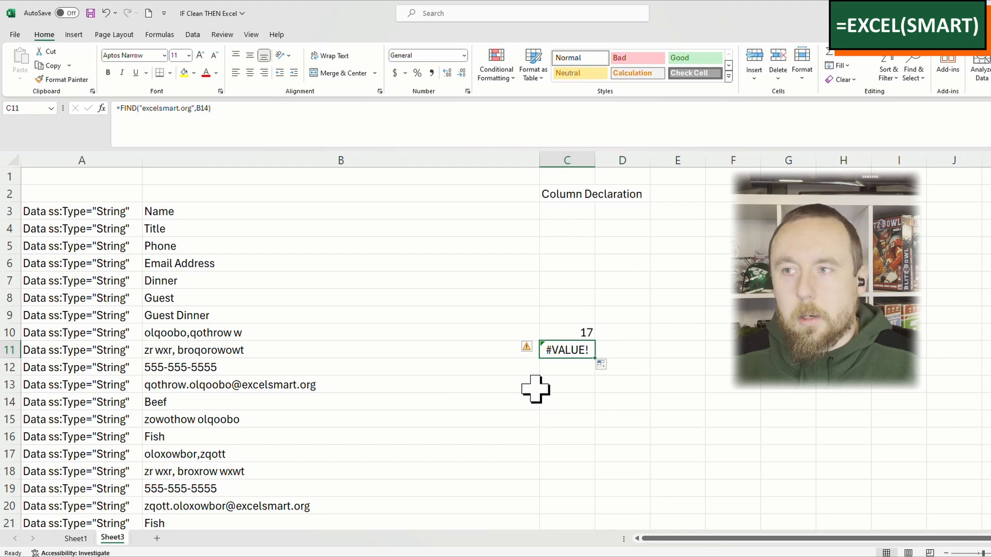
pyautogui.click(515, 332)
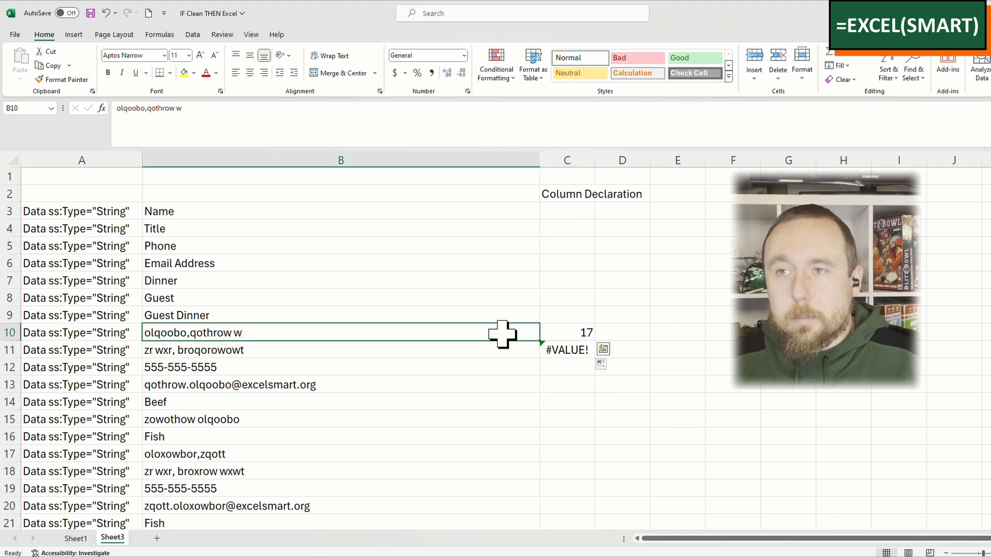
# Step: Extend the FIND formula down column C to C19 and check the results in C12, C14 and C17
pyautogui.moveTo(504, 351); pyautogui.dragTo(593, 408)
pyautogui.click(585, 353)
pyautogui.click(568, 367)
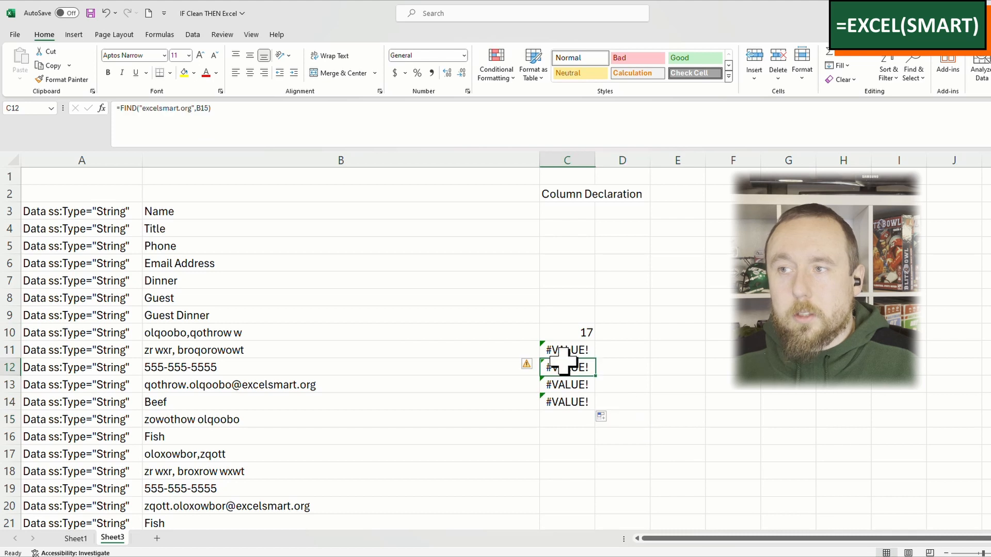
pyautogui.moveTo(494, 367); pyautogui.dragTo(453, 400)
pyautogui.click(586, 407)
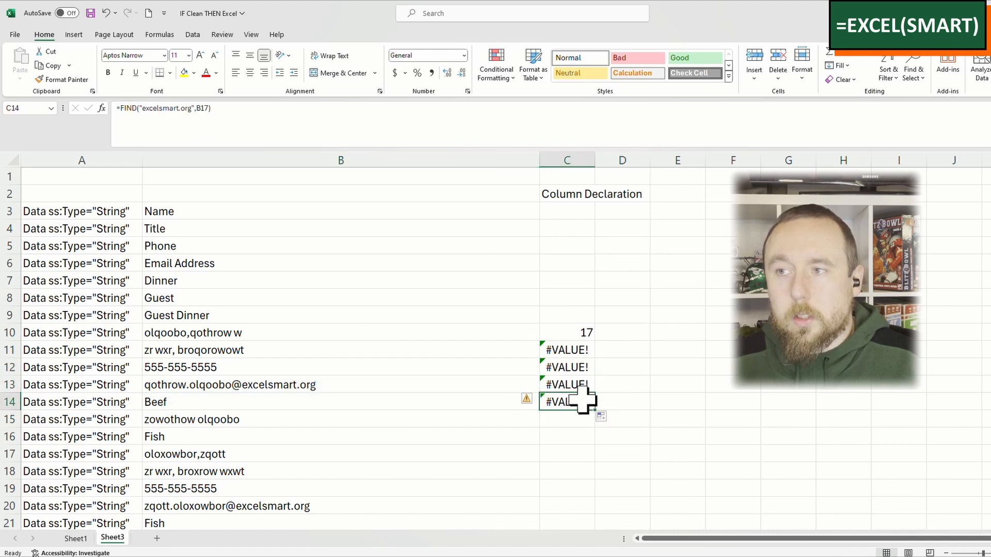
pyautogui.moveTo(595, 411); pyautogui.dragTo(587, 503)
pyautogui.click(575, 453)
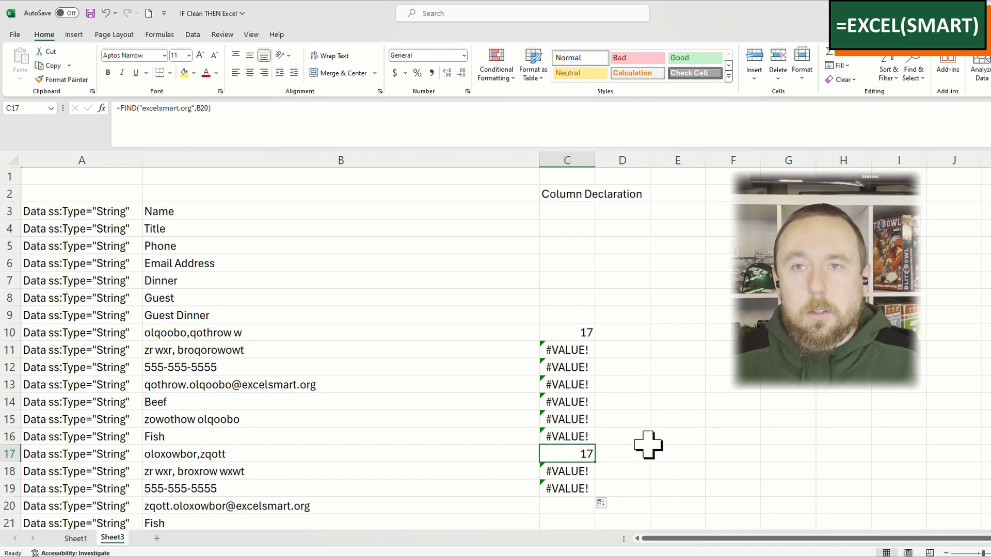
# Step: Wrap the FIND formula in C10 in IFERROR with 0 as the error value
pyautogui.click(578, 330)
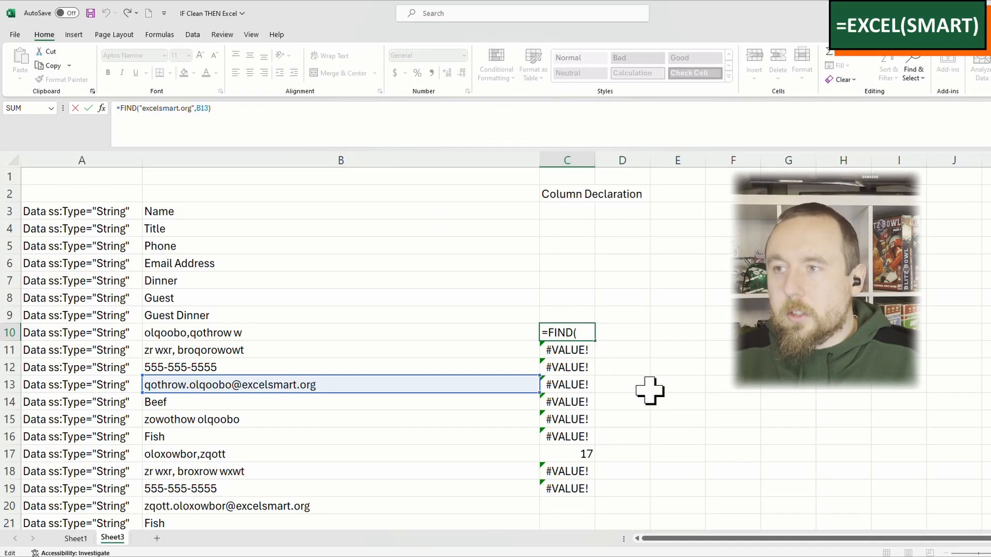
pyautogui.write('iferror(')
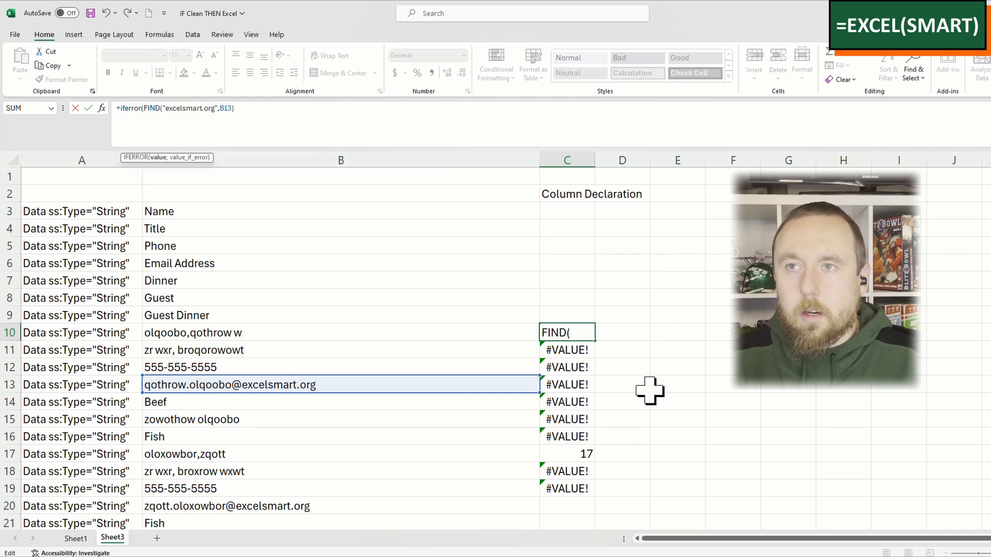
pyautogui.write(',0)')
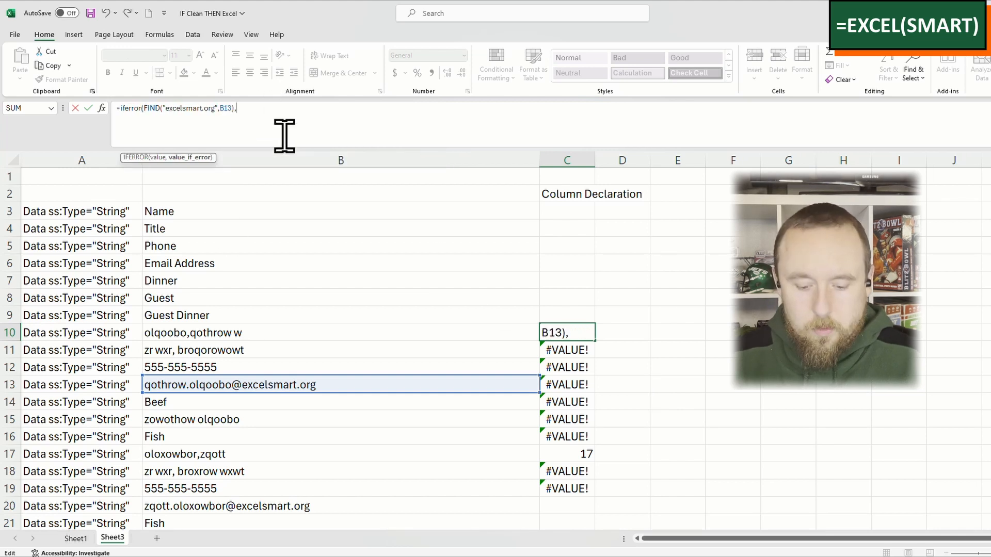
pyautogui.hotkey('ctrl', 'Return')
# Step: Copy the IFERROR formula from C10 down through C19
pyautogui.hotkey('ctrl', 'c')
pyautogui.press('Down')
pyautogui.hotkey('ctrl', 'v')
pyautogui.press('Down')
pyautogui.hotkey('ctrl', 'v')
pyautogui.hotkey('ctrl', 'shift', 'Down')
pyautogui.hotkey('ctrl', 'v')
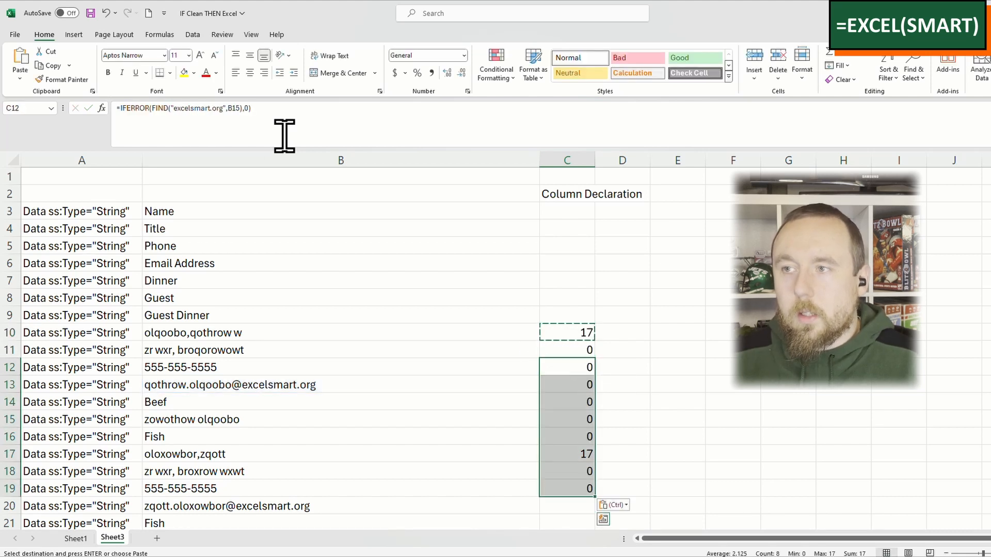
pyautogui.press('Right')
pyautogui.click(578, 335)
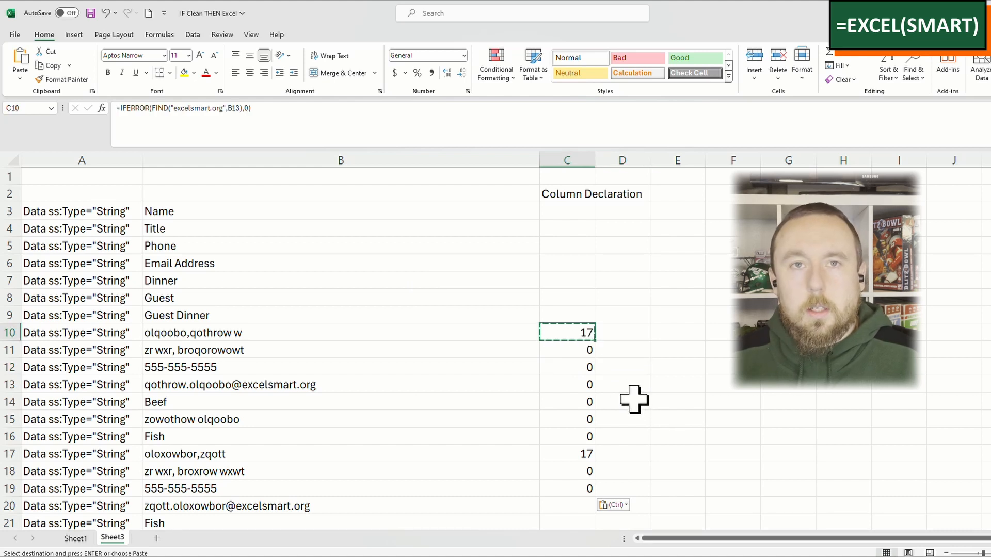
# Step: Undo the IFERROR edit and its copies to restore the plain FIND formulas in C10:C19
pyautogui.hotkey('ctrl', 'z')
pyautogui.hotkey('ctrl', 'z')
pyautogui.hotkey('ctrl', 'z')
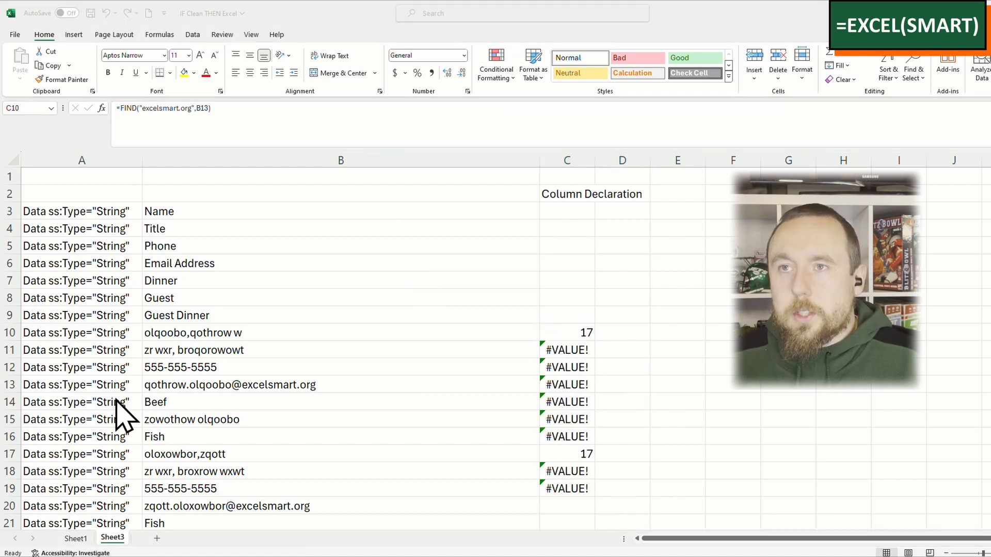
# Step: Try wrapping the FIND formula in C11 in ISERROR to get =ISERROR(FIND("excelsmart.org",B14))
pyautogui.click(571, 351)
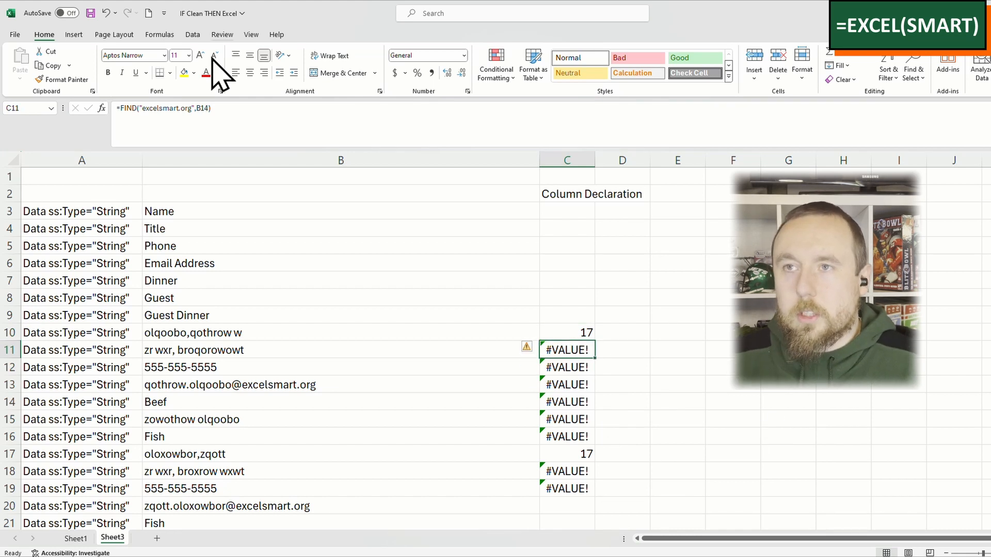
pyautogui.click(118, 103)
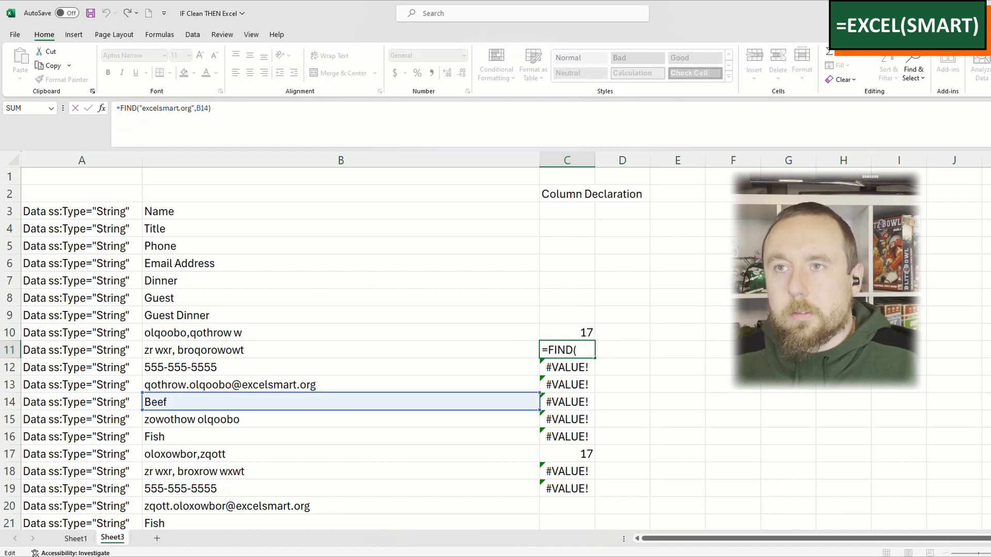
pyautogui.write('iserror')
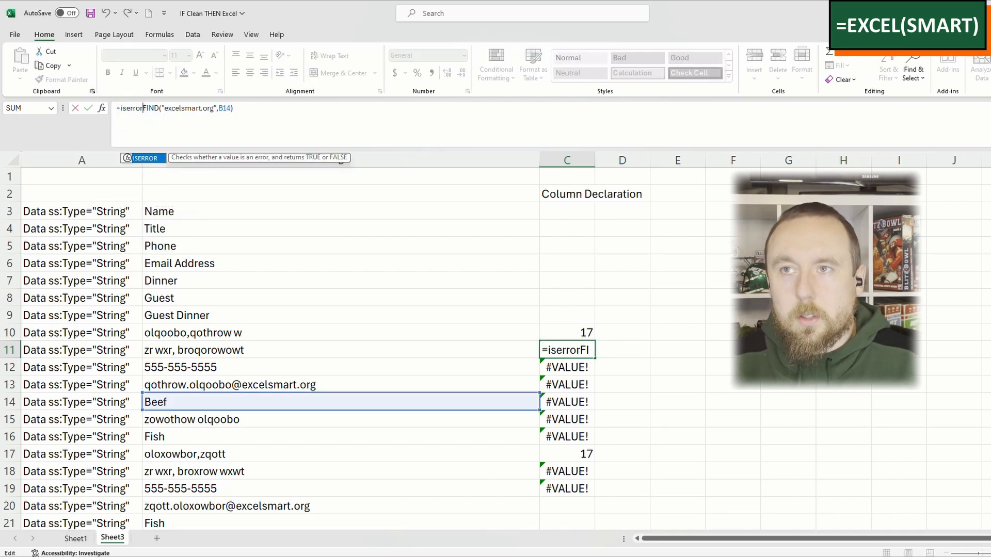
pyautogui.write('(')
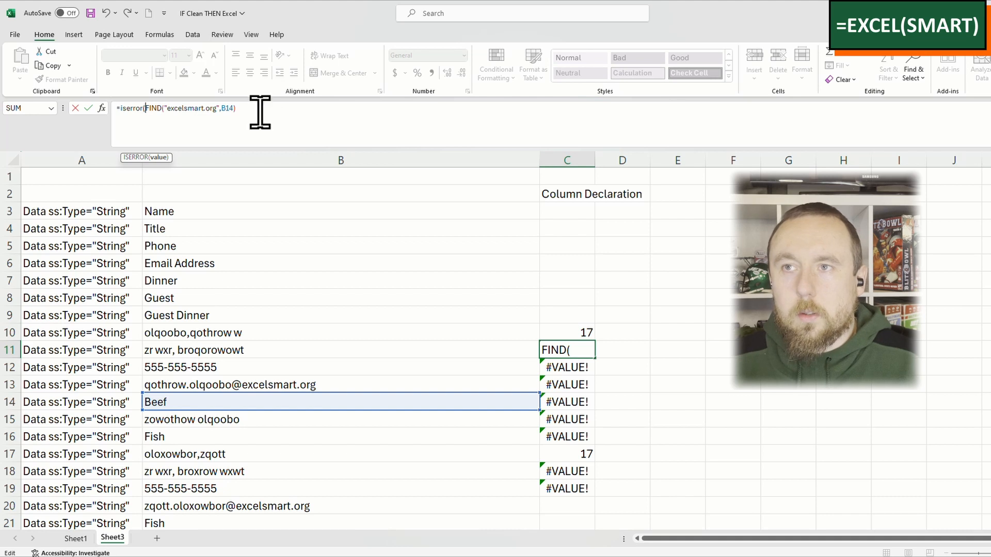
pyautogui.write(')')
pyautogui.hotkey('ctrl', 'Return')
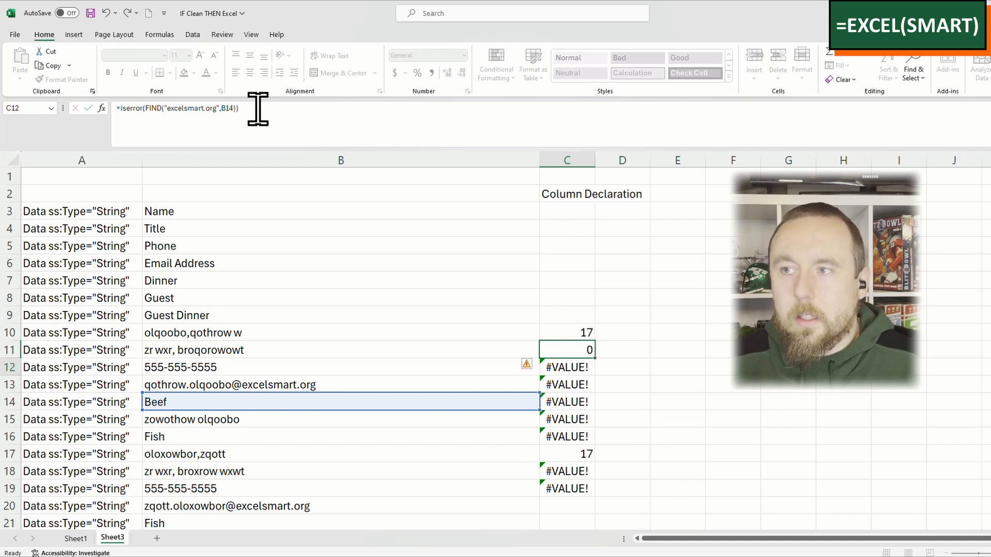
# Step: Try the same ISERROR wrapper around the FIND formula in C10 and undo both ISERROR edits
pyautogui.press('Up')
pyautogui.click(123, 109)
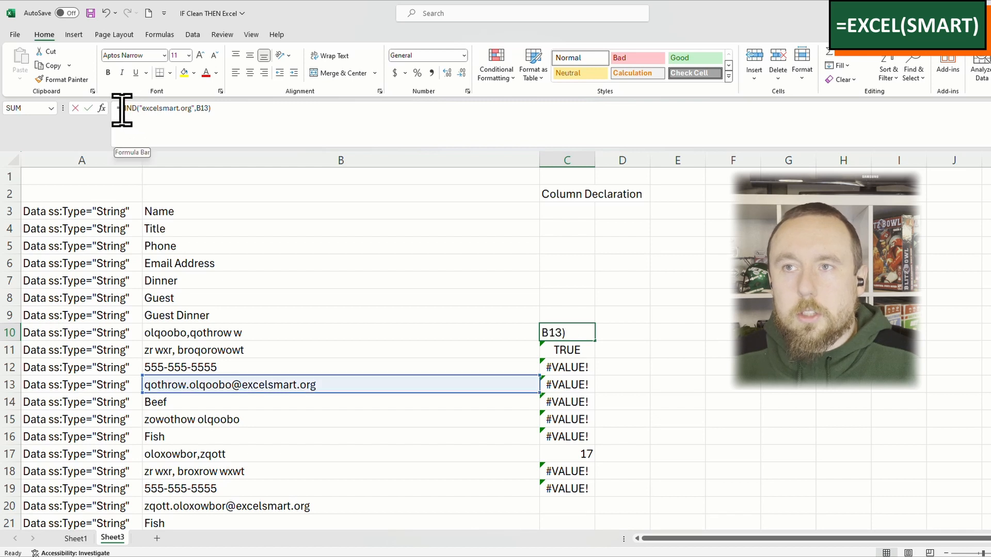
pyautogui.write('iserror(')
pyautogui.click(253, 109)
pyautogui.write(')')
pyautogui.press('Return')
pyautogui.press('Up')
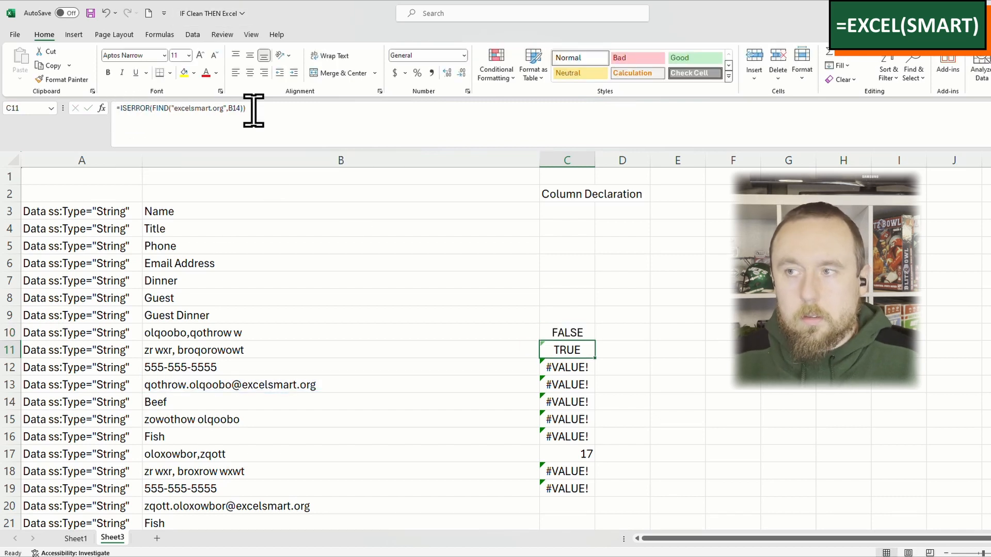
pyautogui.hotkey('ctrl', 'z')
pyautogui.hotkey('ctrl', 'z')
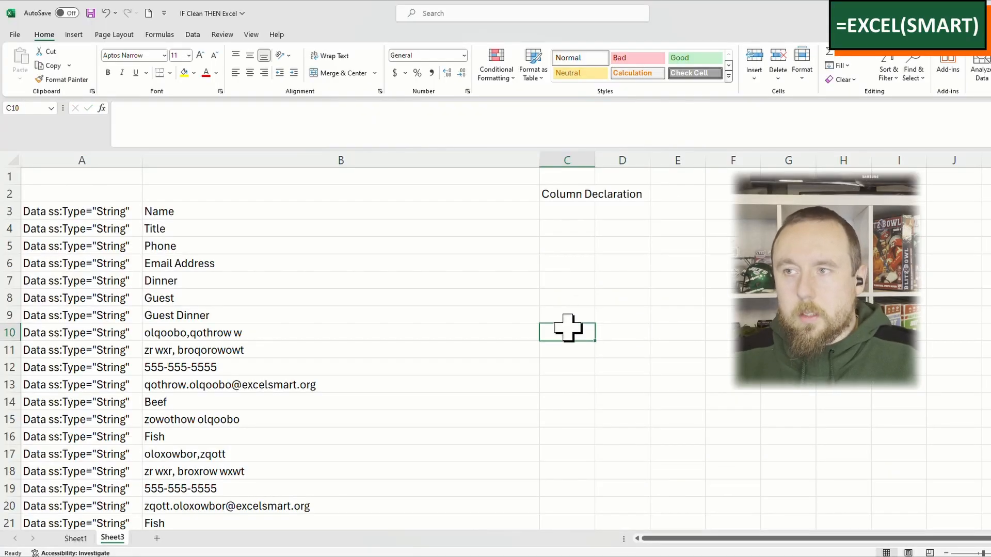
# Step: Start an IF formula in C10 with an OR test whose first condition is B10="NAME"
pyautogui.write('=')
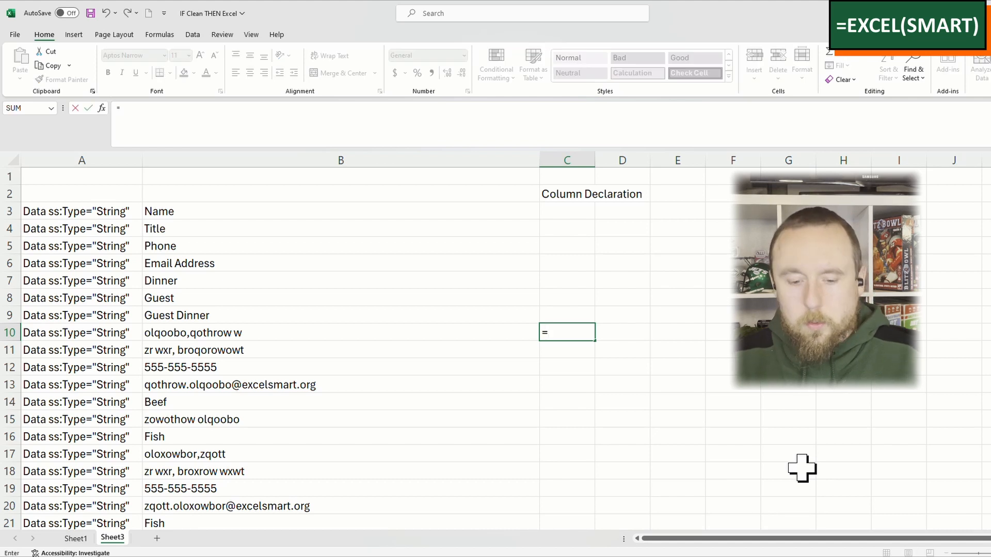
pyautogui.write('if(o')
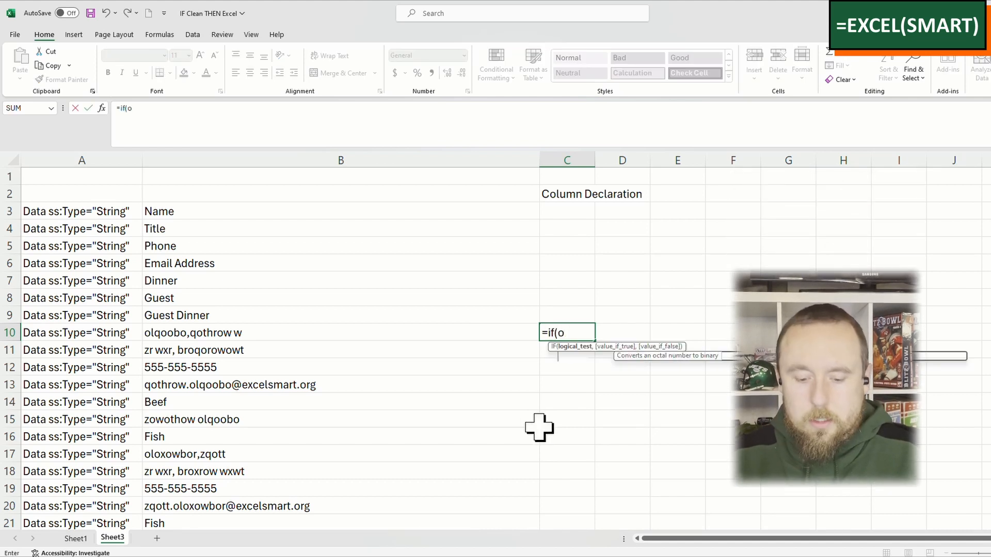
pyautogui.write('r(')
pyautogui.click(471, 331)
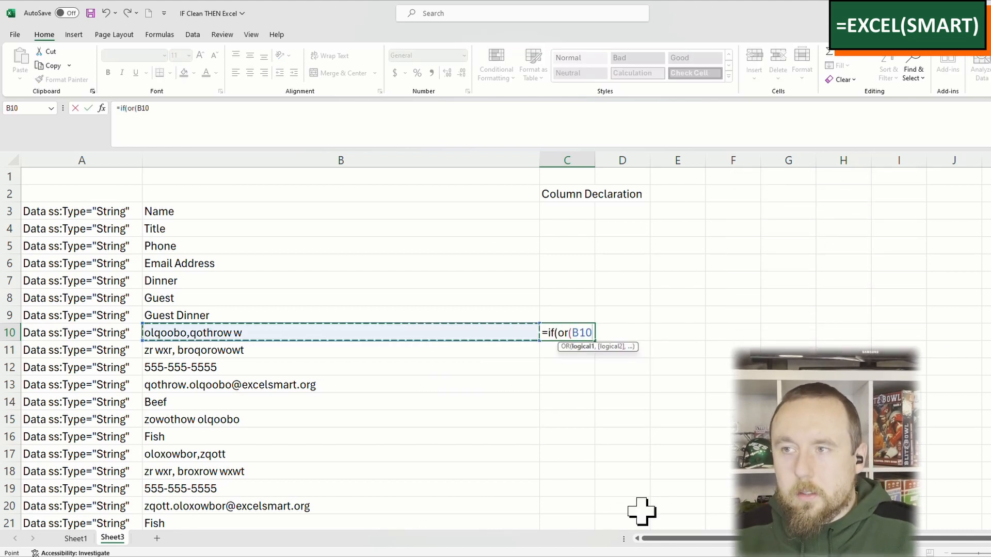
pyautogui.write('="NAME",')
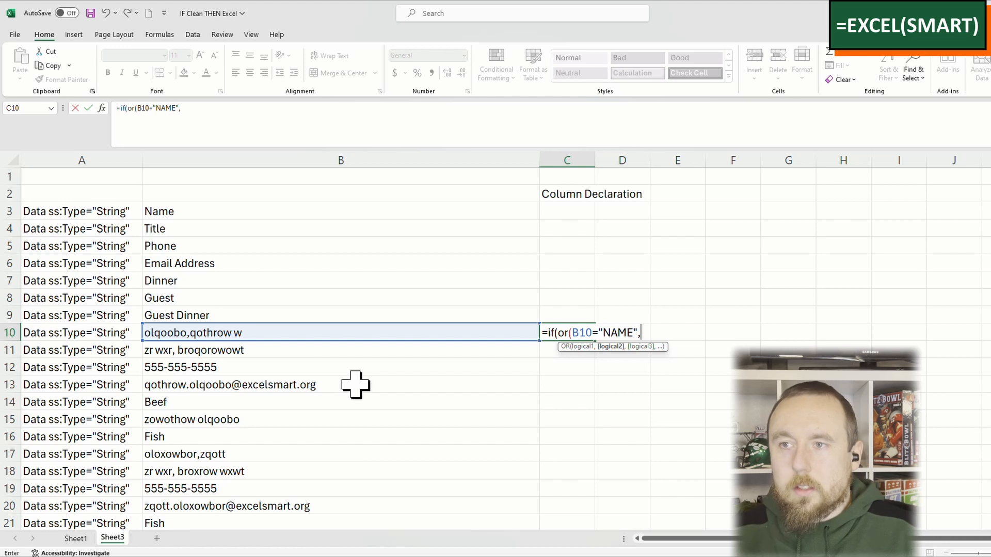
pyautogui.write('iferror(find("excelsmart.org",')
# Step: Complete the C10 formula with the second condition IFERROR(FIND("excelsmart.org",B13),0)>0, returning 1 if true and 0 if false
pyautogui.click(355, 384)
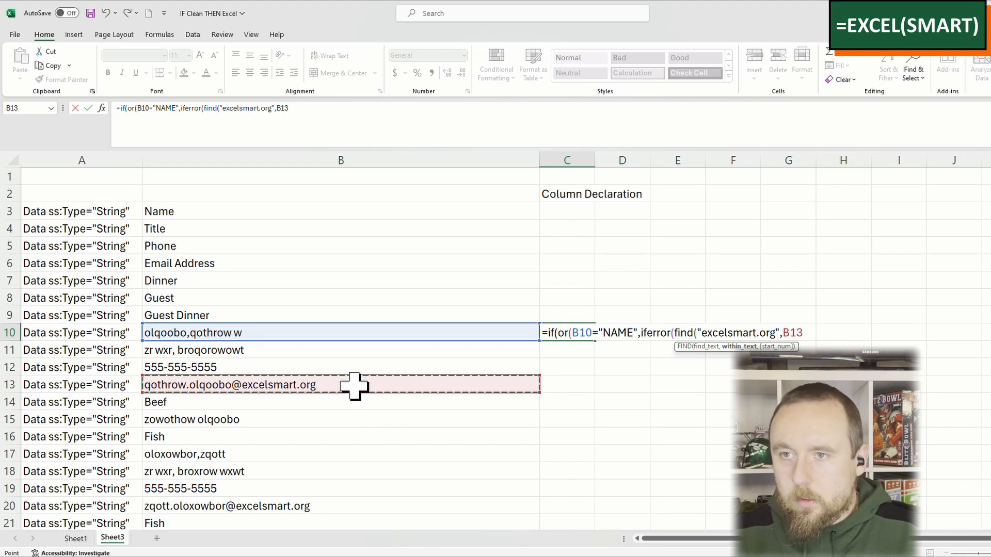
pyautogui.write(')')
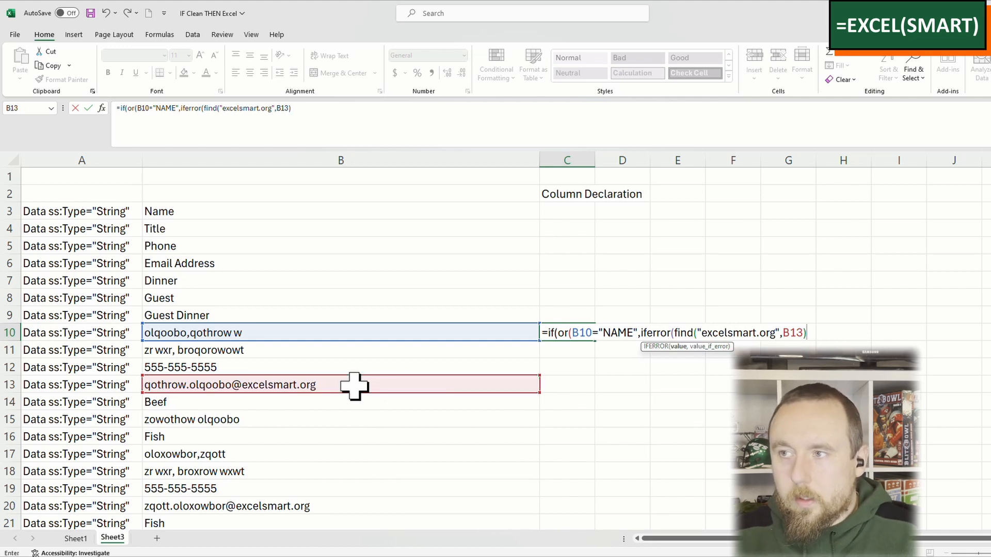
pyautogui.write(',0')
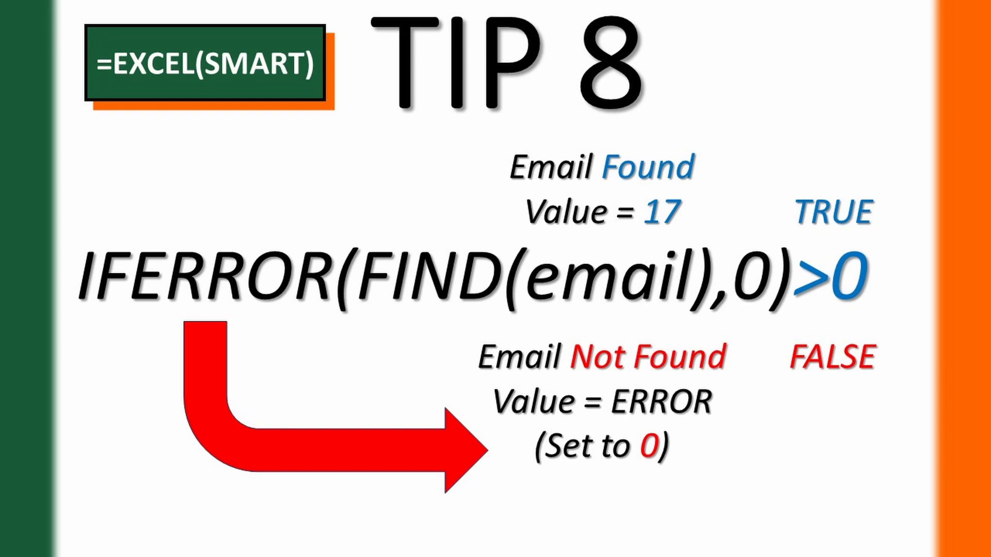
pyautogui.write(')>0),')
pyautogui.write('1')
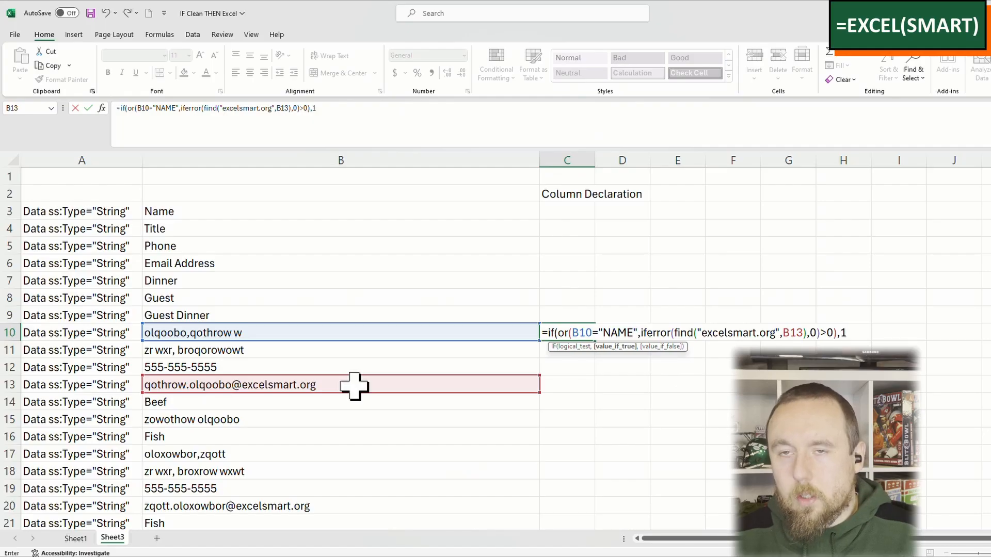
pyautogui.write(',0)')
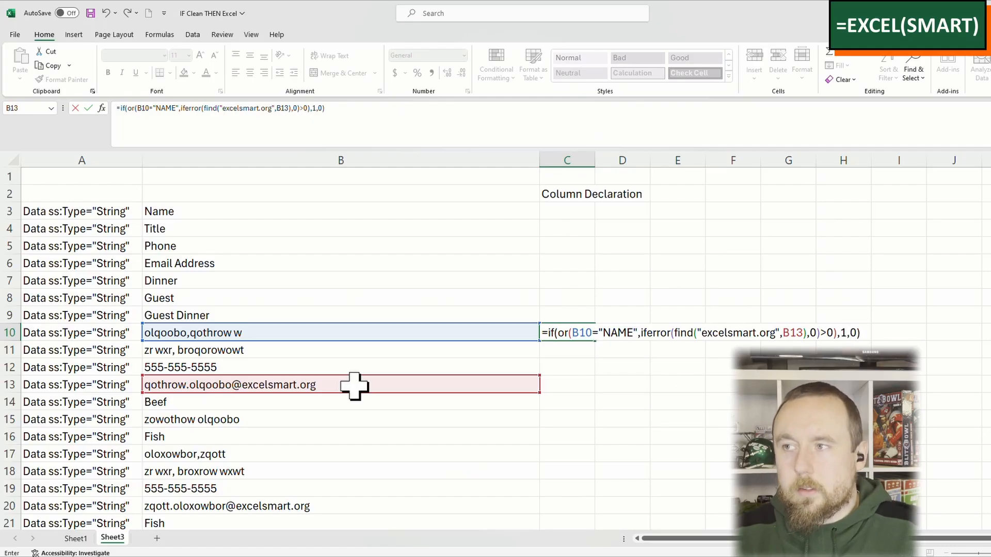
pyautogui.press('Return')
pyautogui.press('Up')
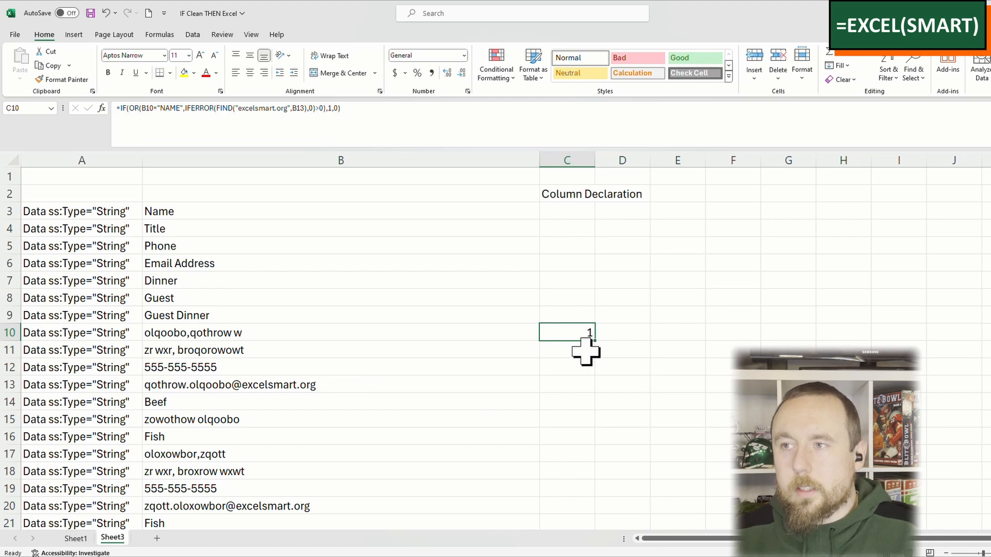
# Step: Fill the IF formula from C10 up to C3 and down column C to the end of the data
pyautogui.moveTo(595, 342); pyautogui.dragTo(594, 209)
pyautogui.click(573, 216)
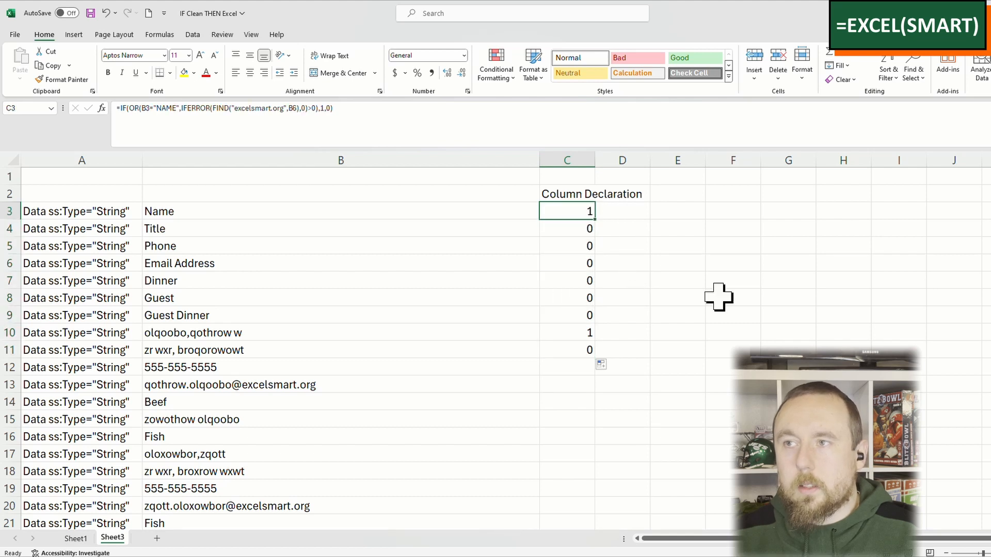
pyautogui.click(584, 348)
pyautogui.doubleClick(594, 358)
pyautogui.click(648, 363)
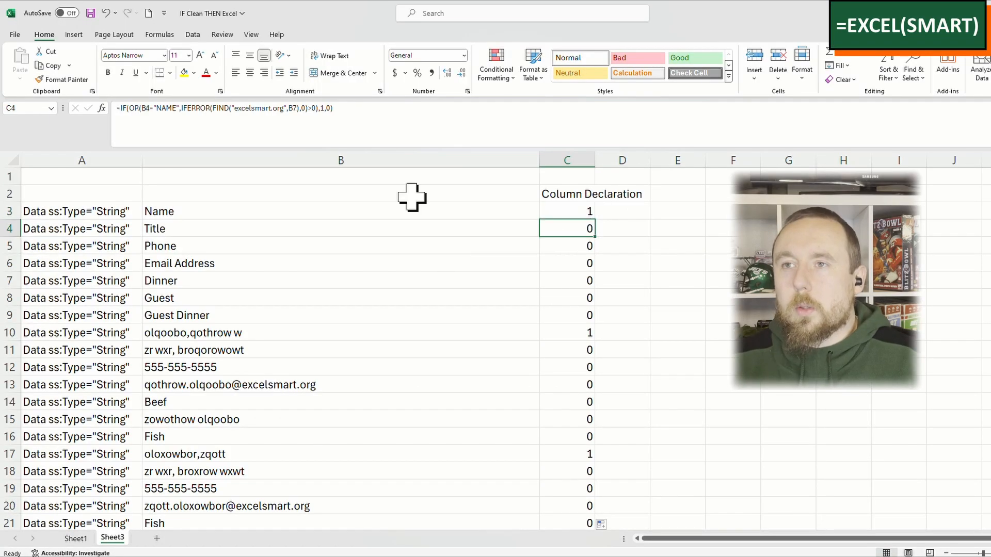
# Step: Change the false result of the IF formula in C4 to C3+1
pyautogui.click(406, 124)
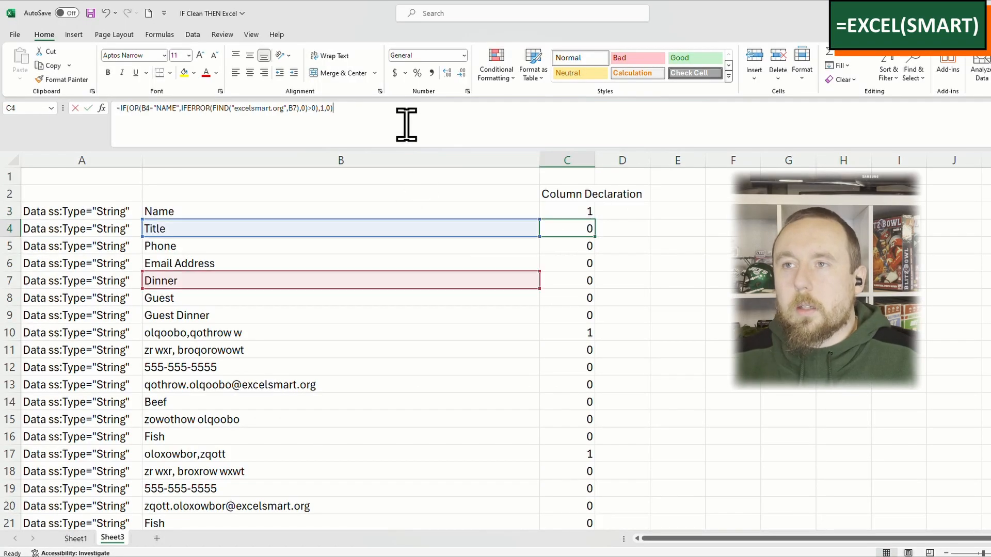
pyautogui.click(570, 210)
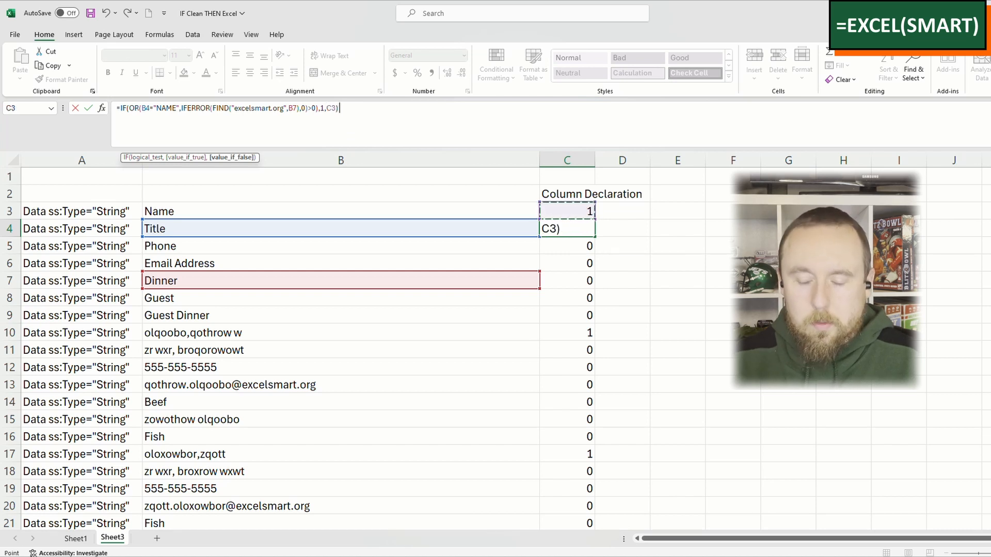
pyautogui.press('Return')
pyautogui.press('Up')
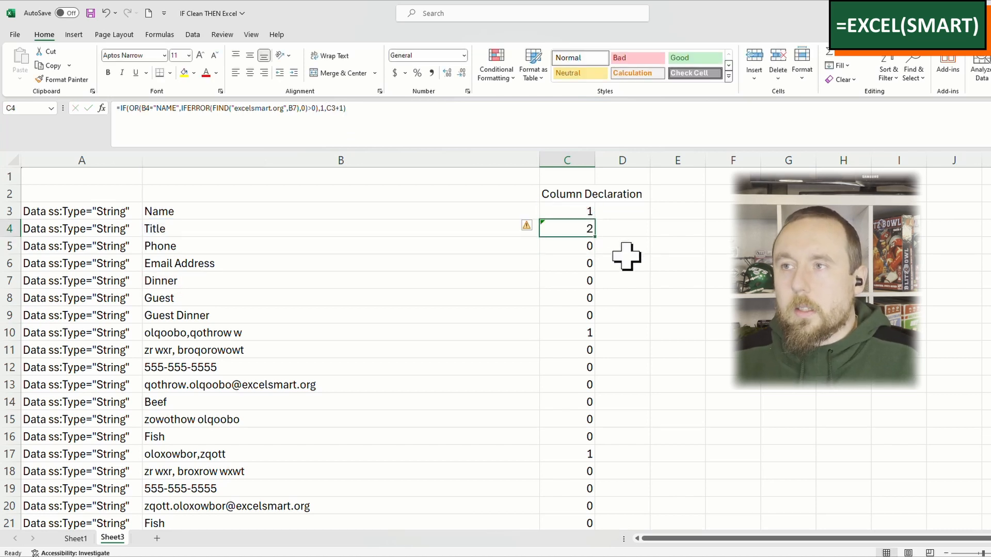
# Step: Fill the updated counting formula from C4 up to C3 and down the rest of column C
pyautogui.moveTo(595, 237); pyautogui.dragTo(591, 209)
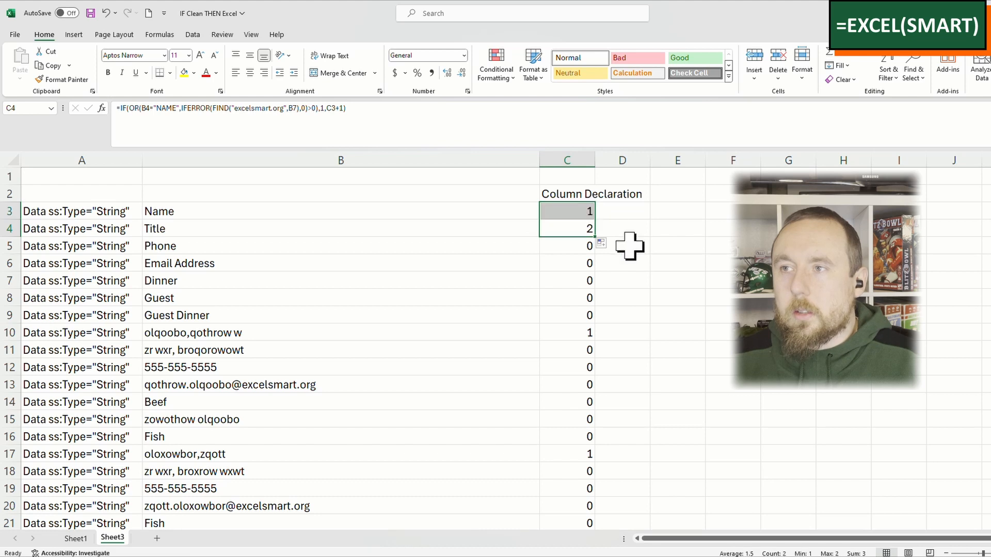
pyautogui.click(585, 228)
pyautogui.doubleClick(595, 236)
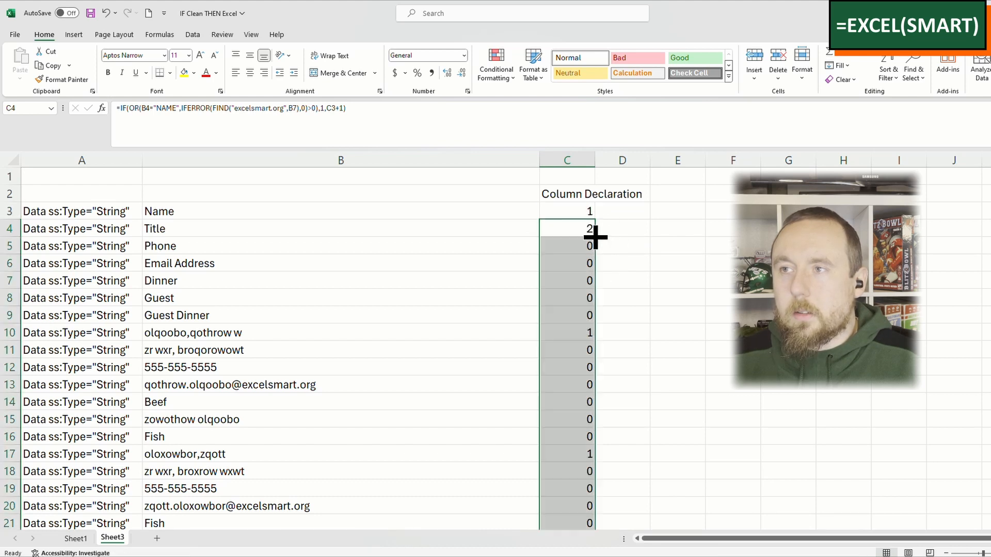
pyautogui.click(696, 266)
# Step: Check the numbering and formulas in C5 through C14 and in C3, and select all of column C
pyautogui.moveTo(582, 242); pyautogui.dragTo(569, 317)
pyautogui.click(570, 315)
pyautogui.click(584, 333)
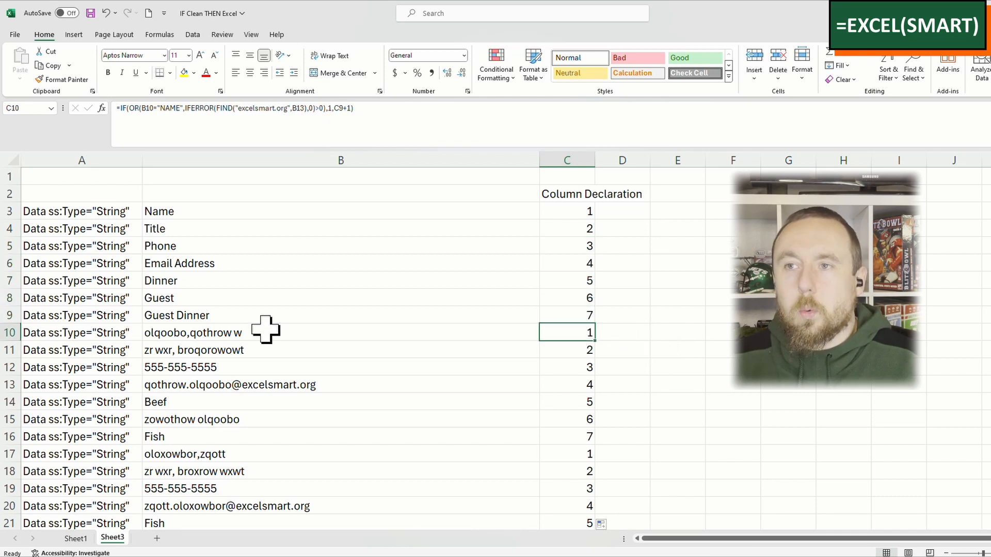
pyautogui.click(574, 354)
pyautogui.click(576, 367)
pyautogui.click(571, 404)
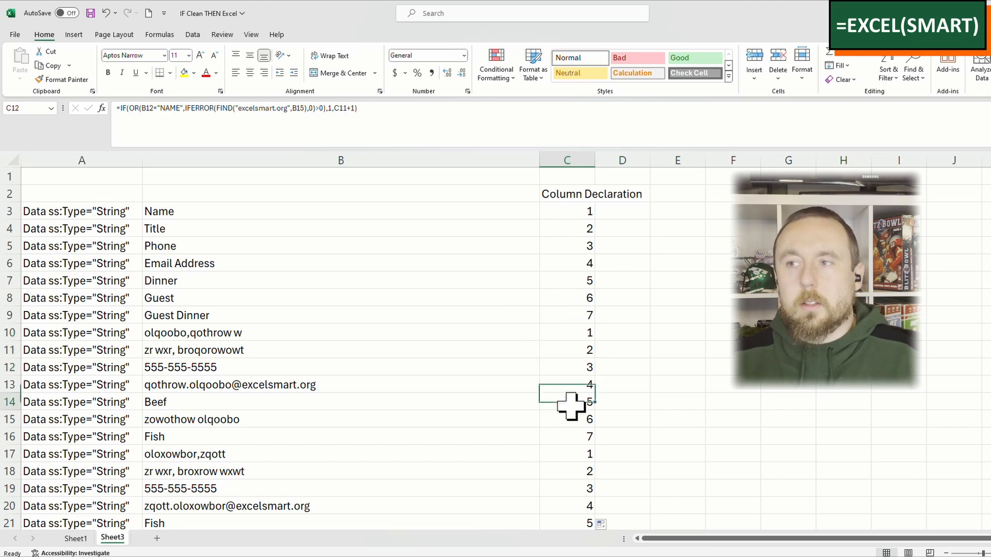
pyautogui.click(581, 214)
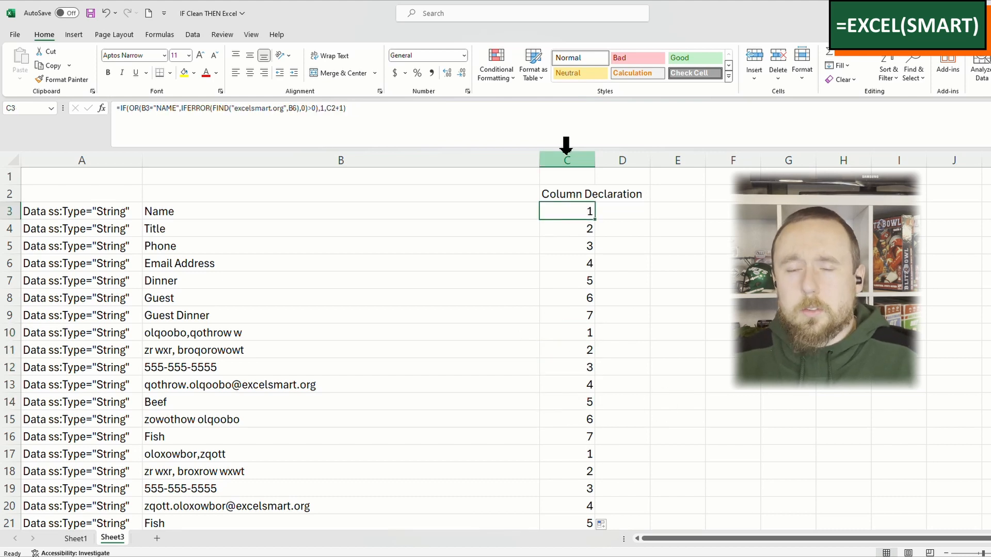
pyautogui.click(566, 152)
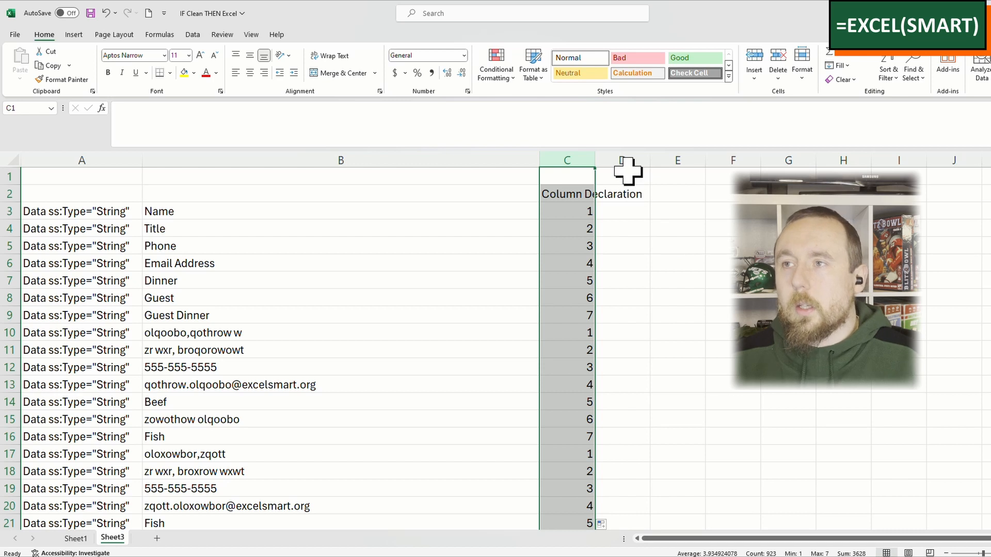
# Step: Enter the column numbers 1 through 7 across row 1, from D1 to J1
pyautogui.click(622, 208)
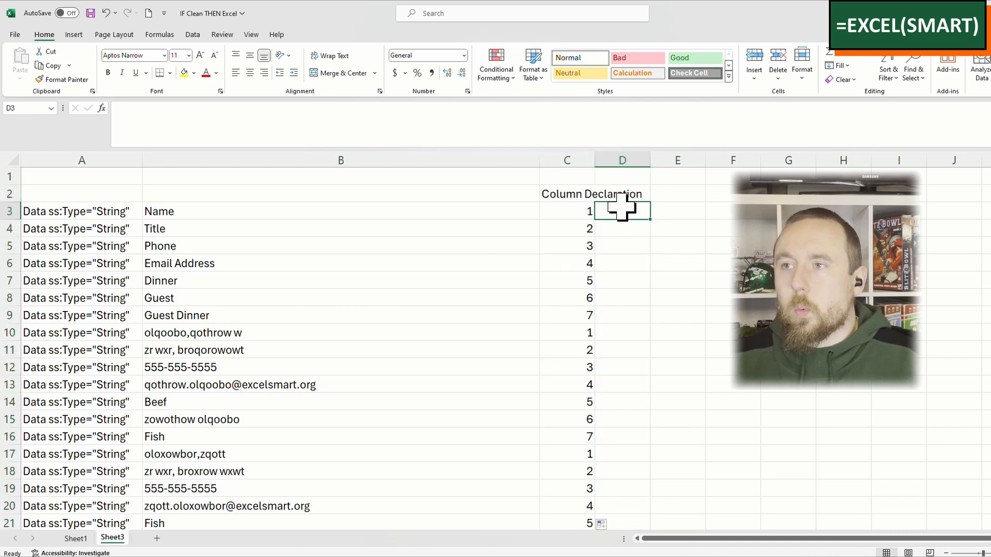
pyautogui.click(618, 176)
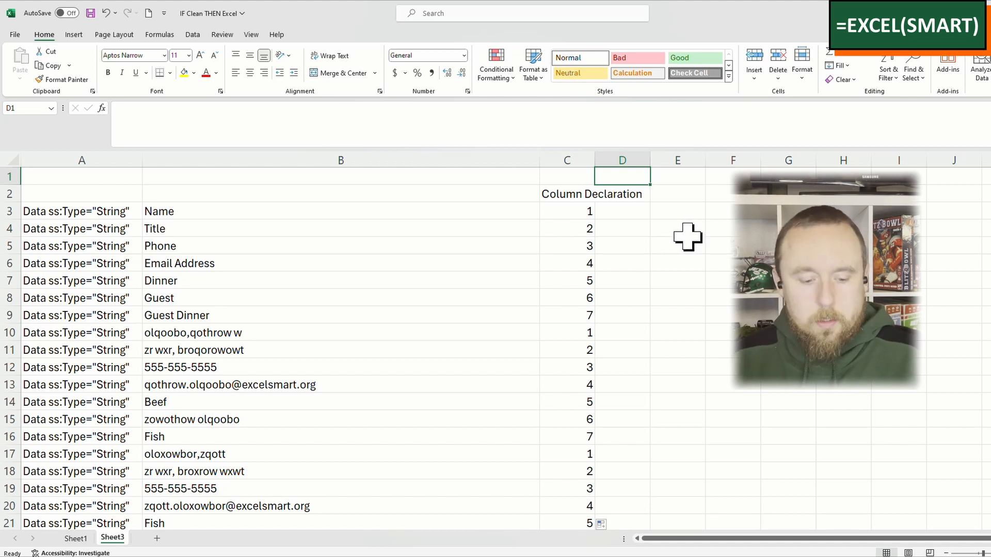
pyautogui.write('1\t2\t3\t4\t5\t6')
pyautogui.press('Right')
pyautogui.write('7')
pyautogui.press('Down')
pyautogui.press('Left')
pyautogui.press('Left')
pyautogui.press('Left')
pyautogui.press('Left')
pyautogui.press('Left')
pyautogui.press('Left')
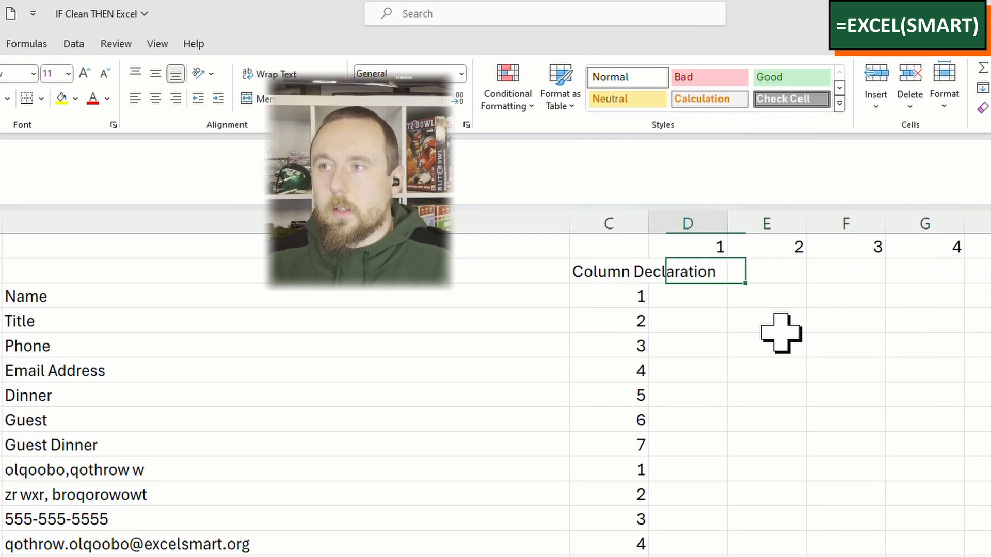
# Step: Enter the formula =IF(C3=D1,B3,"") in D3
pyautogui.press('Down')
pyautogui.write('=if(')
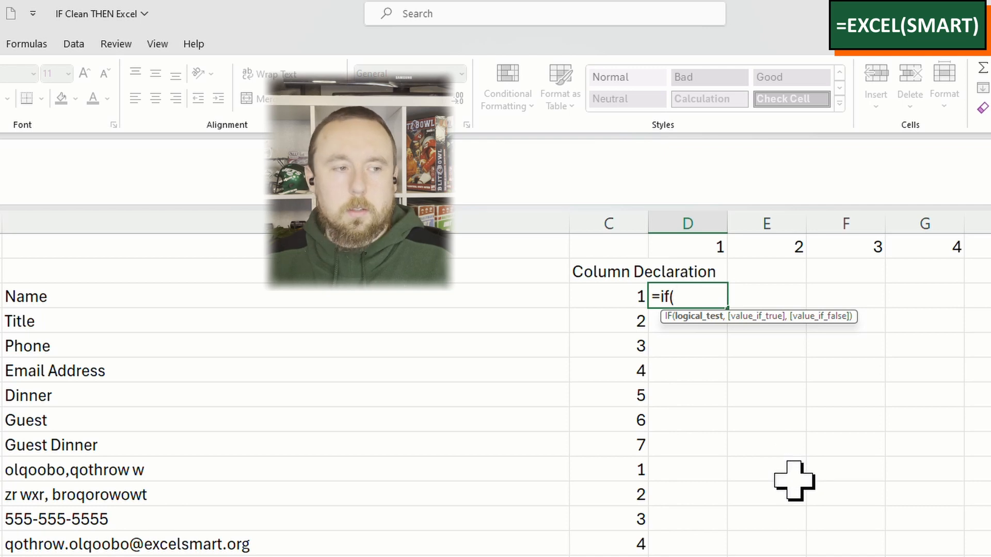
pyautogui.click(625, 295)
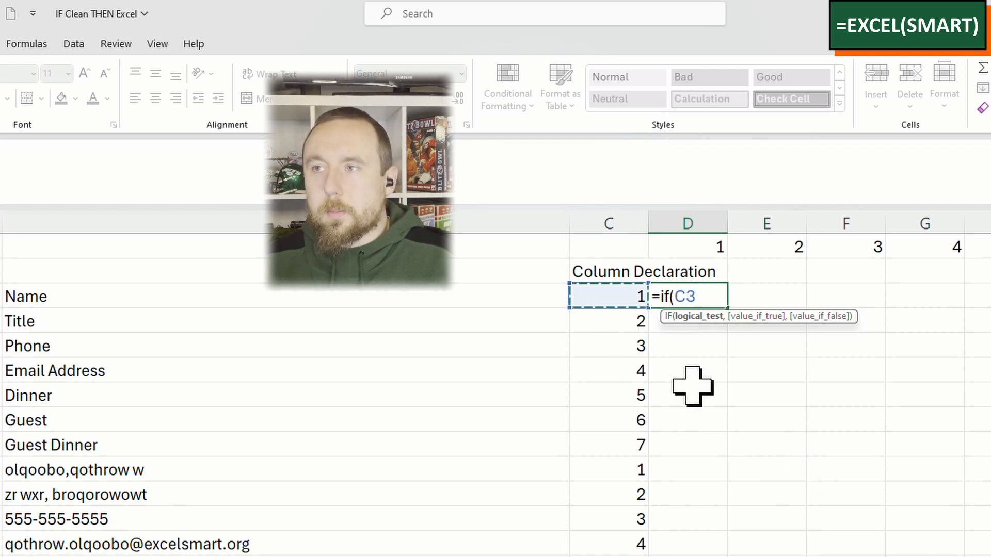
pyautogui.write('=')
pyautogui.click(690, 247)
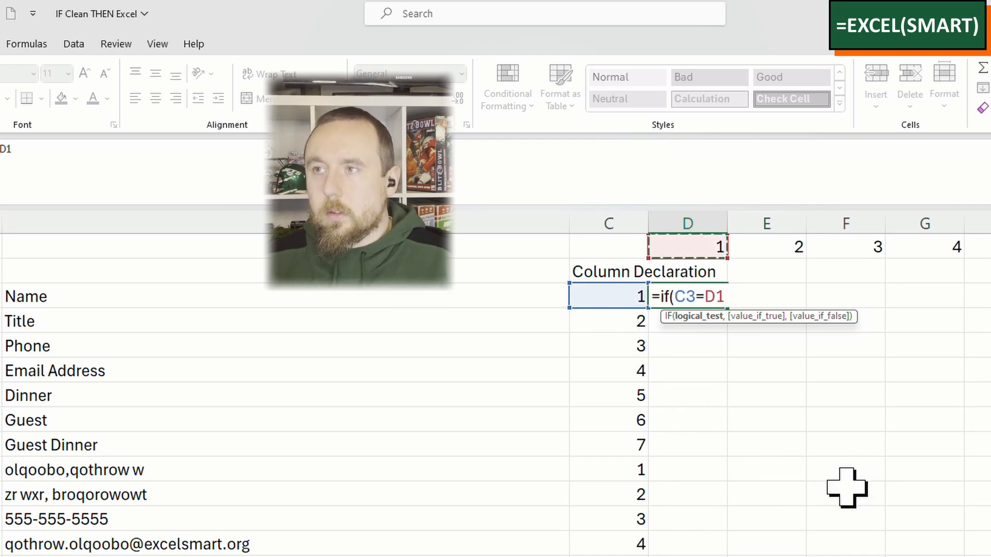
pyautogui.write(',')
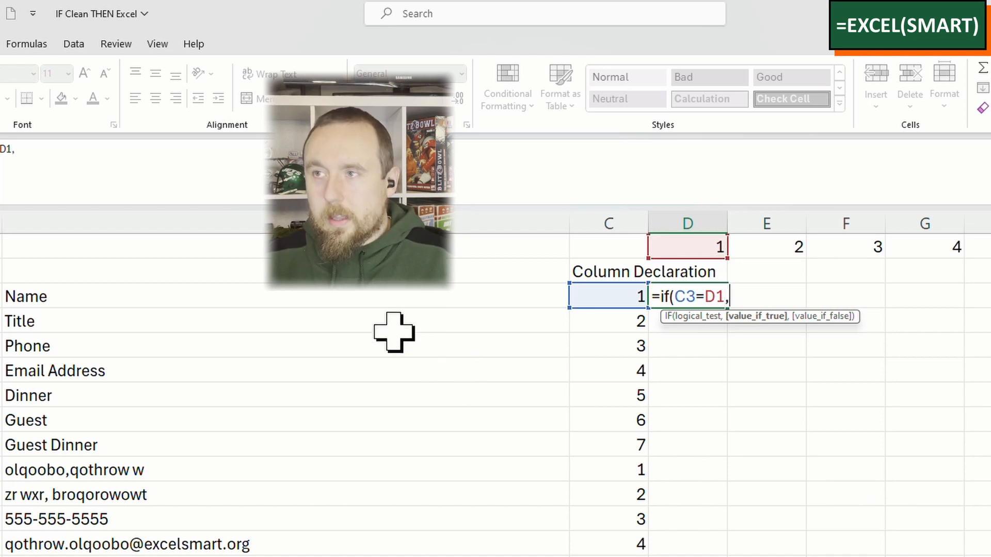
pyautogui.click(254, 298)
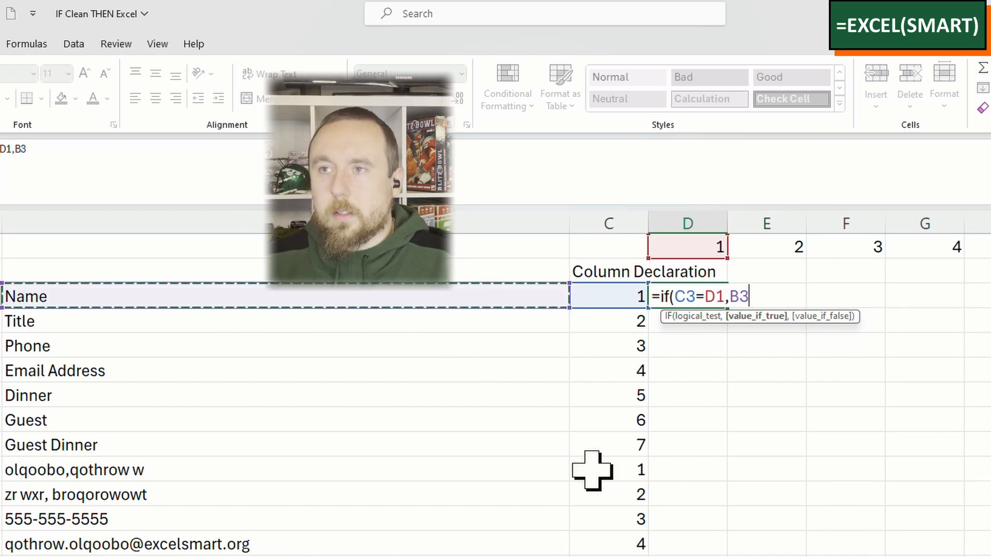
pyautogui.write(',')
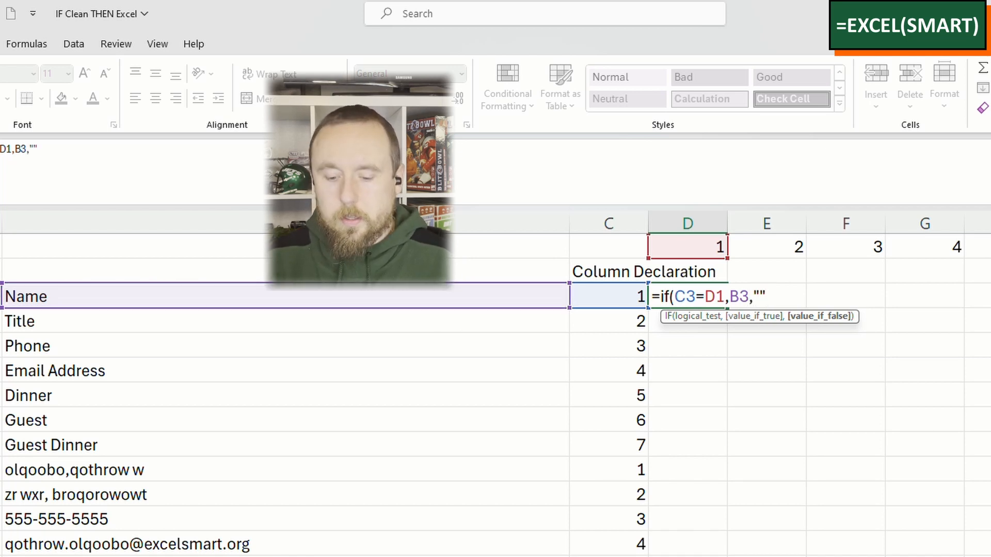
pyautogui.write('""')
pyautogui.hotkey('ctrl', 'Return')
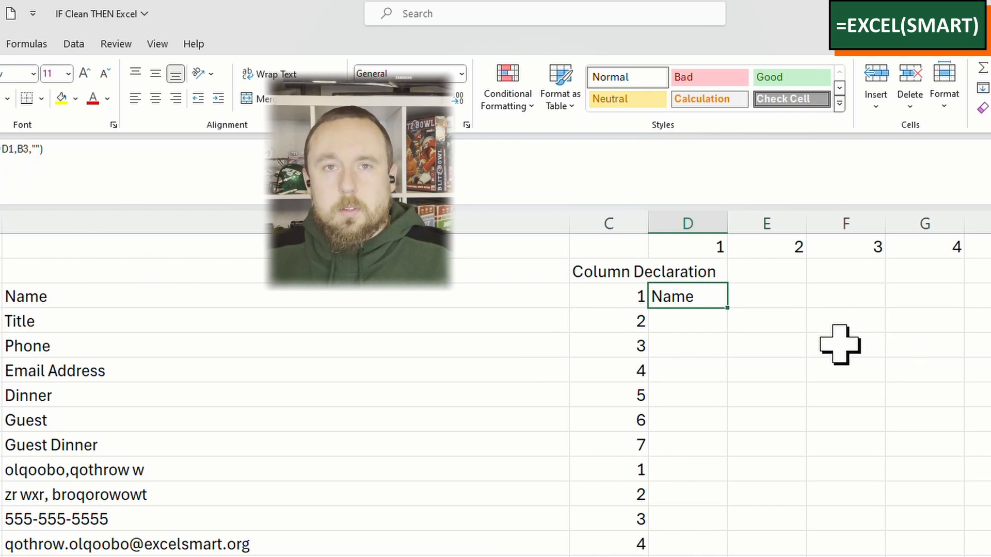
# Step: Fill the D3 formula down to D7 and check the cell references it uses in D7
pyautogui.moveTo(727, 309); pyautogui.dragTo(722, 405)
pyautogui.click(696, 391)
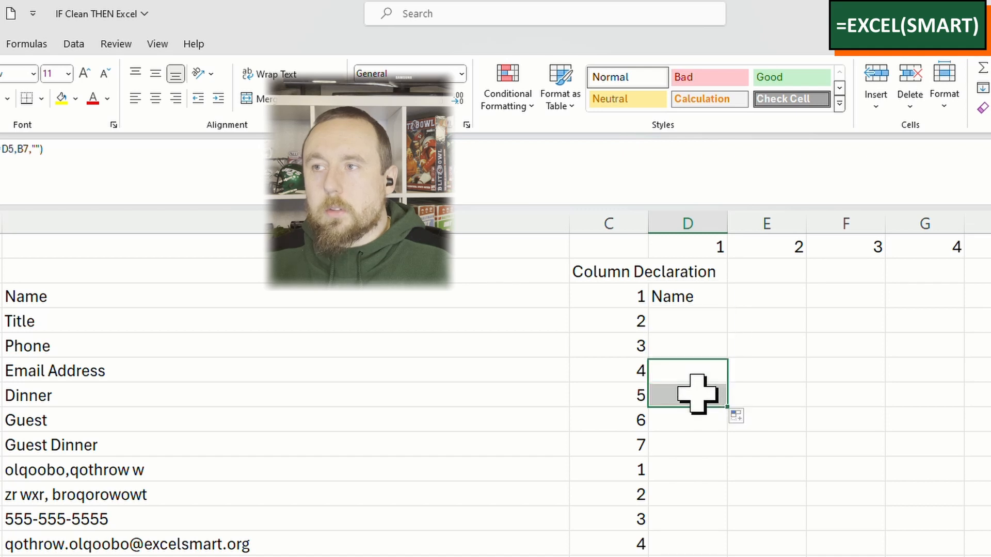
pyautogui.click(736, 172)
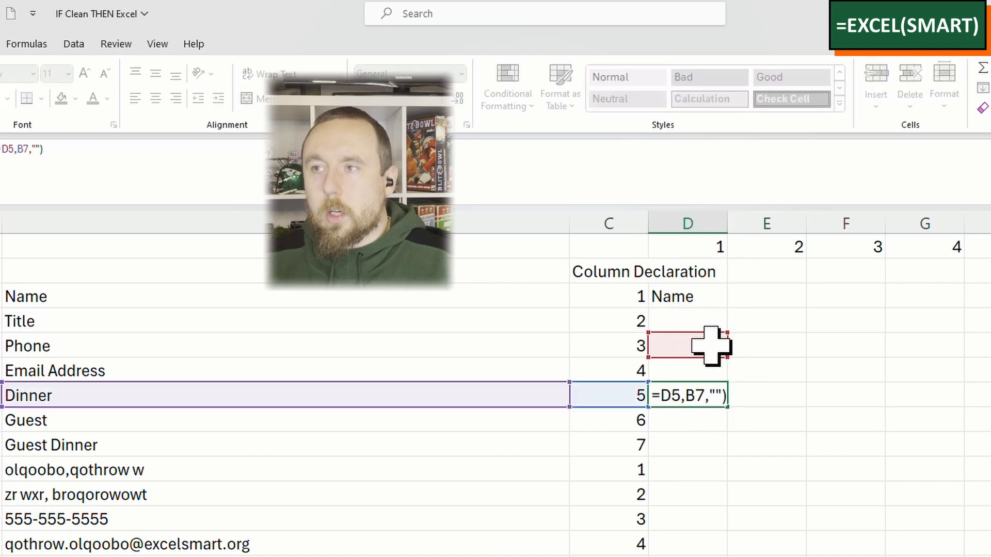
pyautogui.press('Escape')
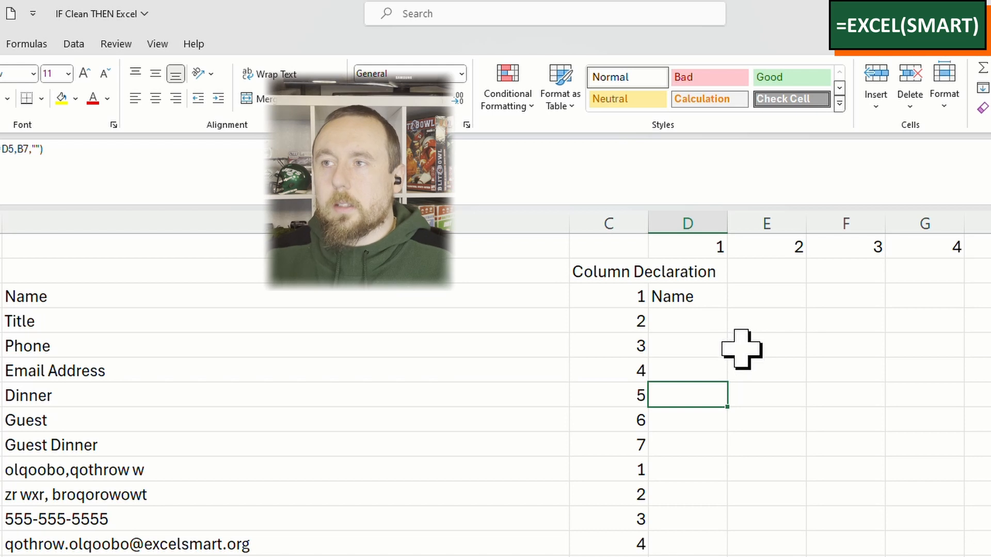
# Step: Lock the column of the C3 reference in the D3 formula, making it $C3
pyautogui.click(694, 296)
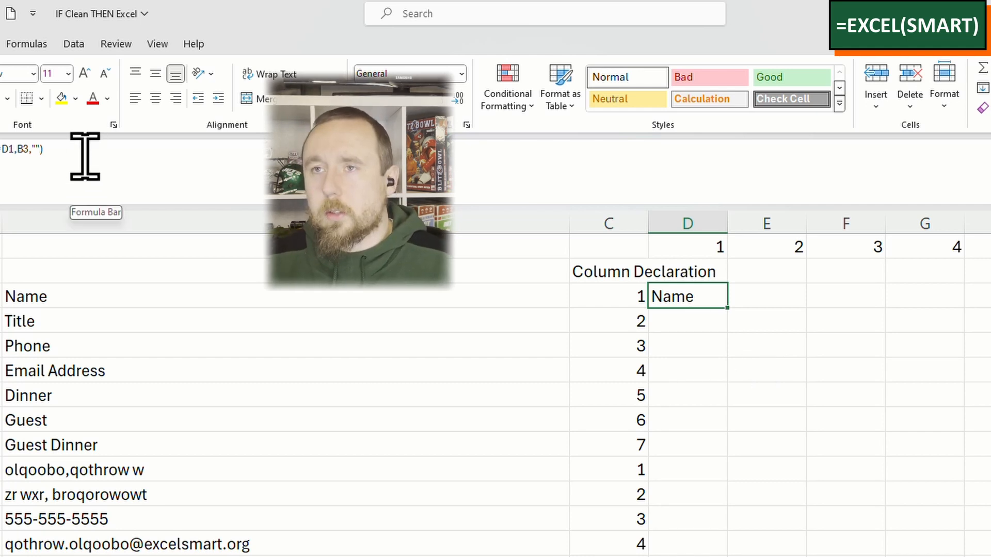
pyautogui.click(159, 156)
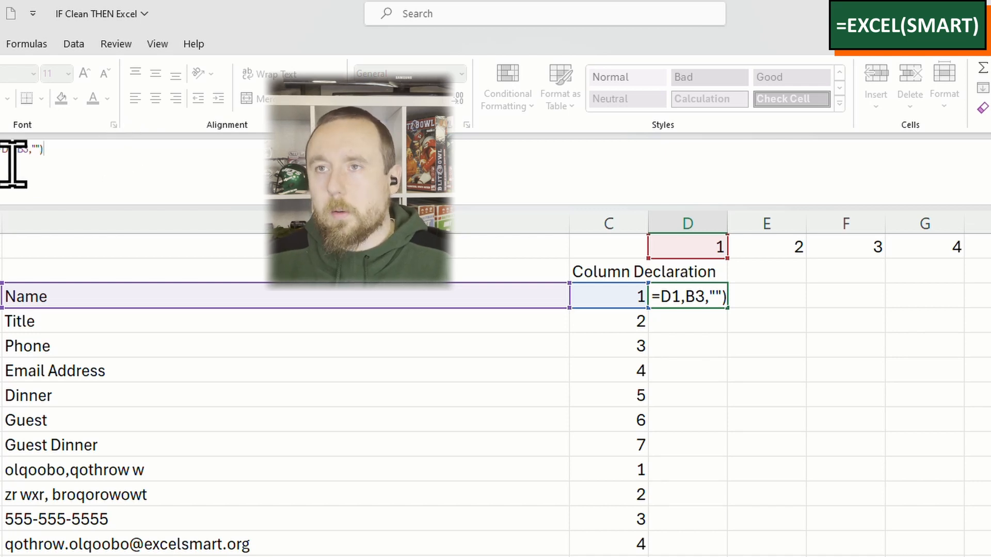
pyautogui.click(690, 294)
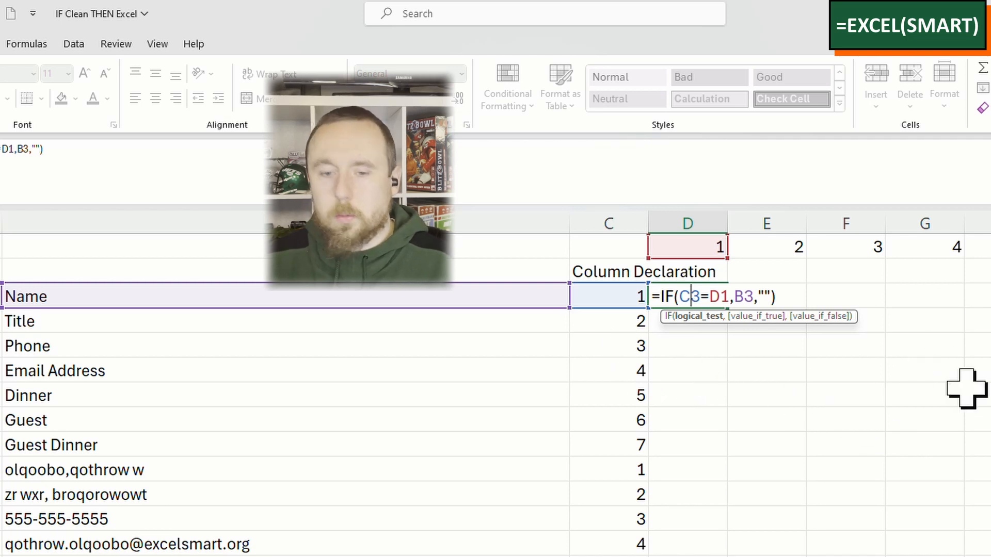
pyautogui.press('F4')
pyautogui.press('F4')
pyautogui.press('F4')
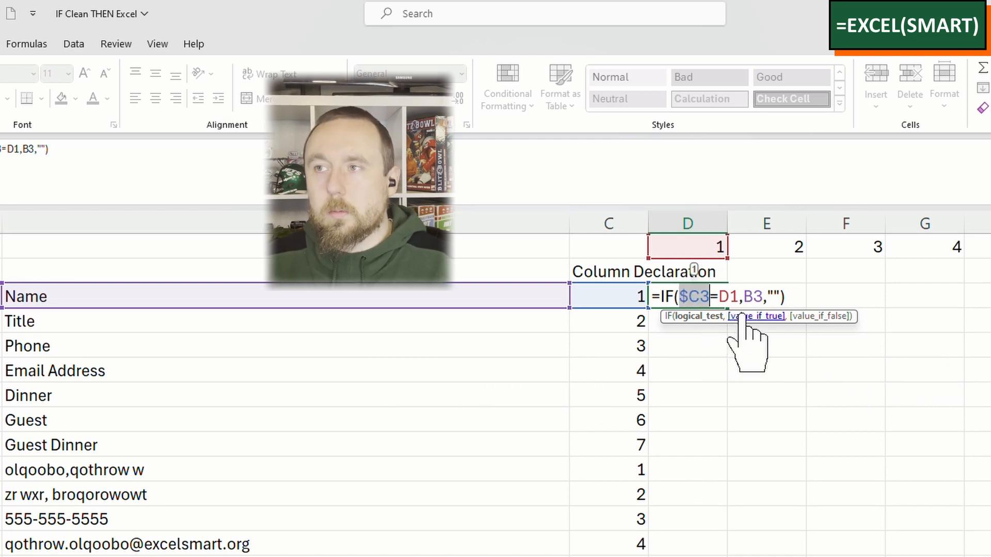
# Step: Change the remaining references in the D3 formula to D$1 and $B3, giving =IF($C3=D$1,$B3,"")
pyautogui.click(728, 296)
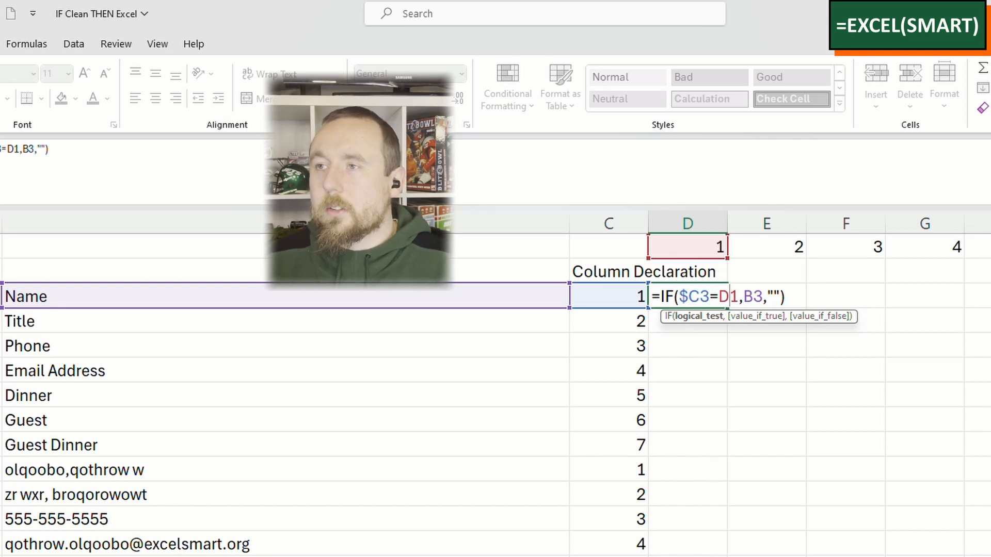
pyautogui.press('F4')
pyautogui.press('F4')
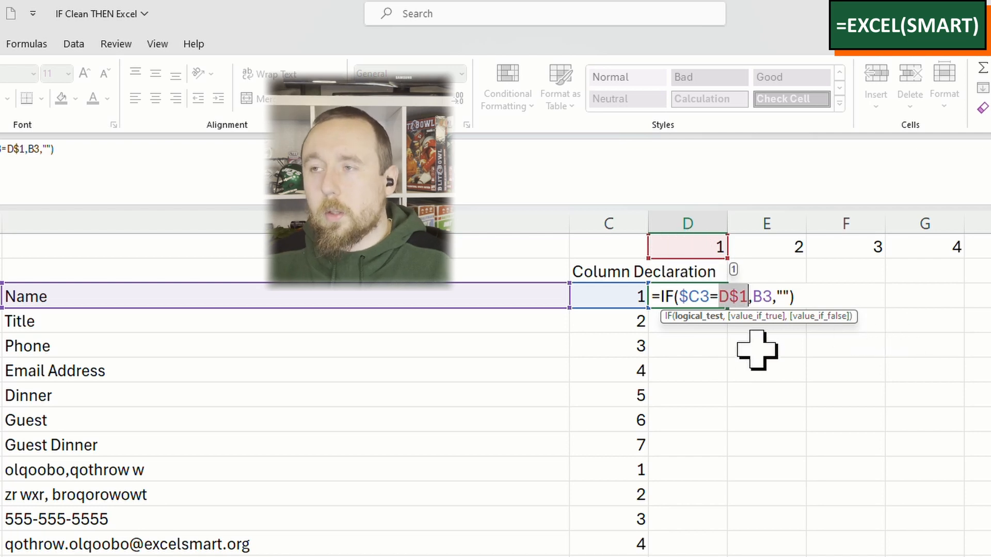
pyautogui.click(762, 300)
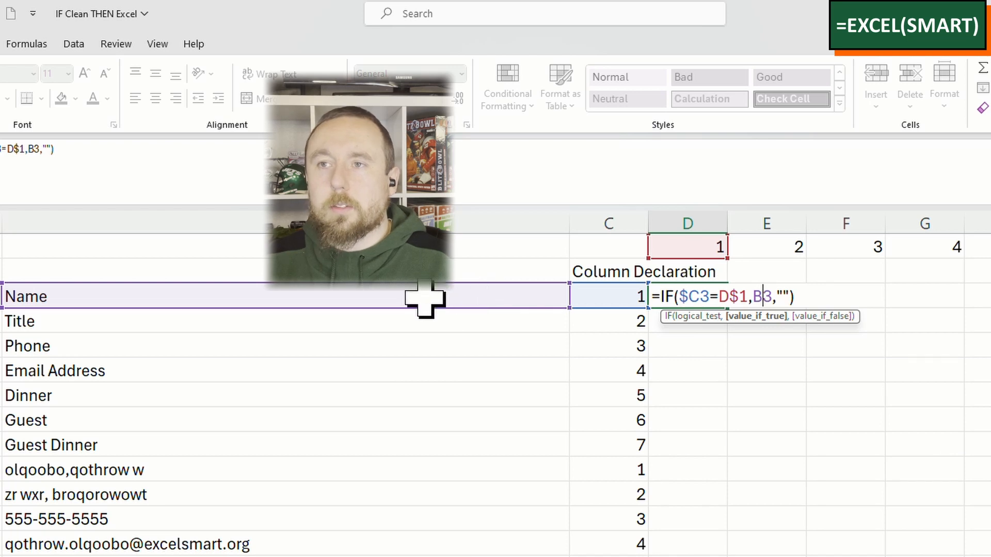
pyautogui.press('F4')
pyautogui.press('F4')
pyautogui.press('F4')
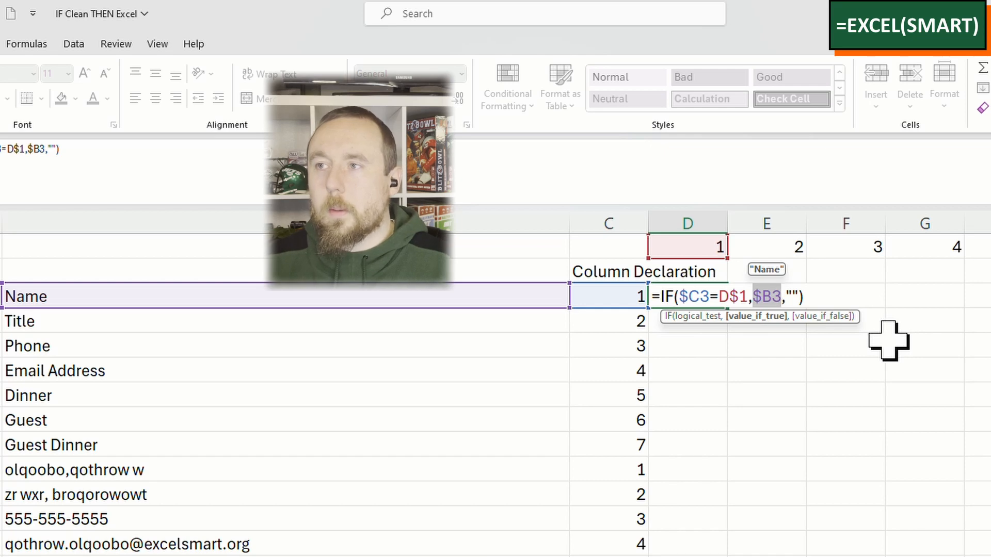
pyautogui.hotkey('ctrl', 'Return')
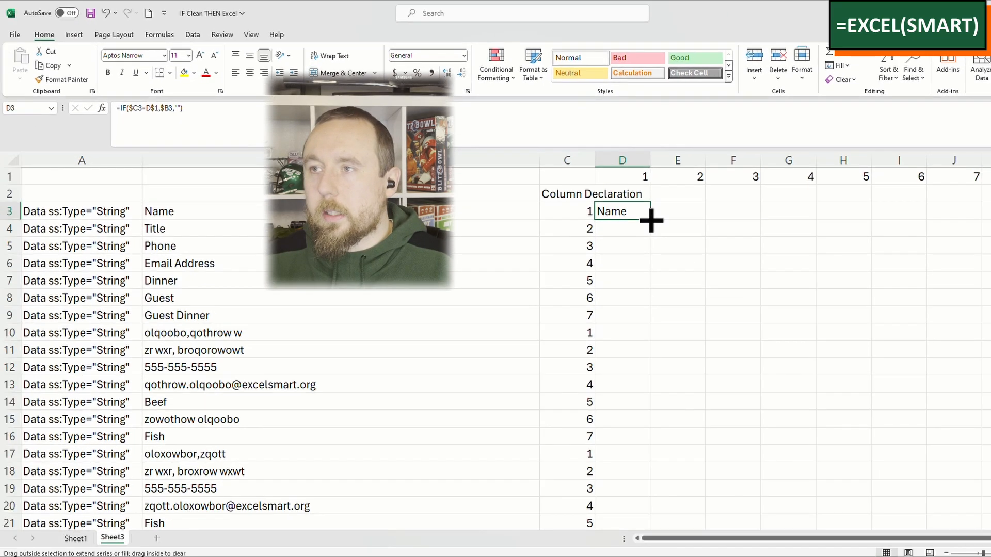
# Step: Fill the D3 formula across to column J and down all rows of the data
pyautogui.moveTo(727, 308); pyautogui.dragTo(990, 301)
pyautogui.moveTo(985, 217); pyautogui.dragTo(980, 277)
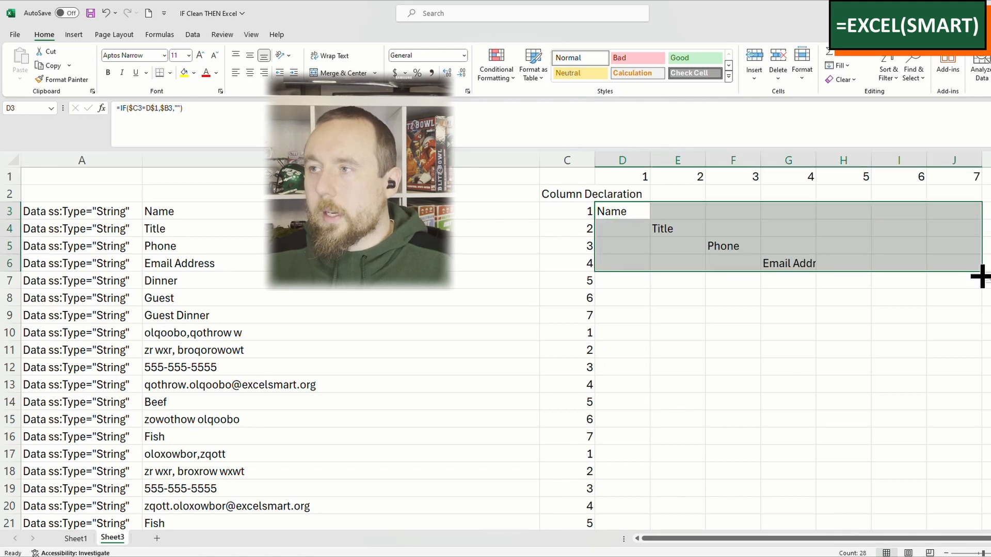
pyautogui.doubleClick(981, 272)
pyautogui.scroll(-11, 853, 309)
pyautogui.scroll(10, 856, 311)
pyautogui.scroll(1, 859, 312)
# Step: Examine how the record's values are spread over D9 through J9 in the Guest Dinner row
pyautogui.click(627, 228)
pyautogui.click(619, 313)
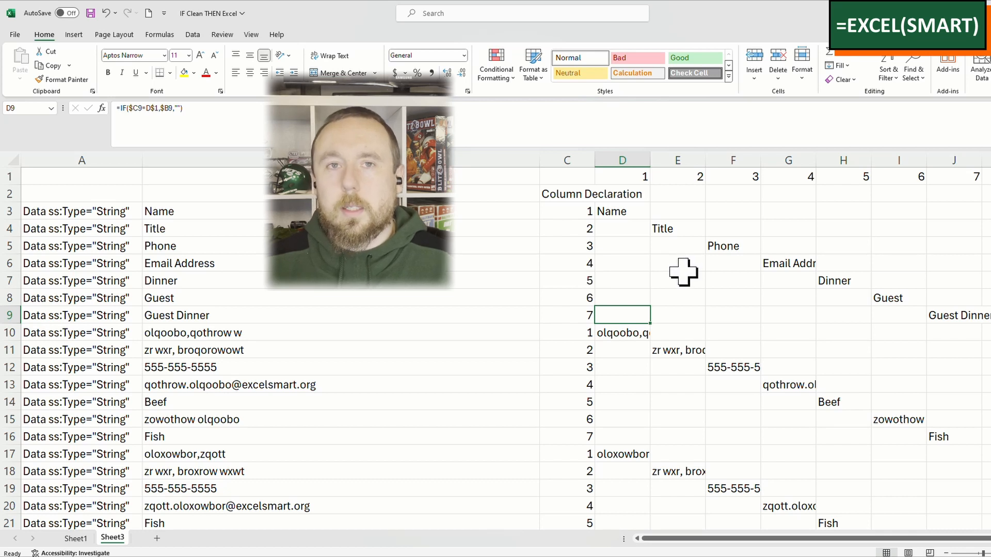
pyautogui.keyDown('shift'); pyautogui.click(944, 312); pyautogui.keyUp('shift')
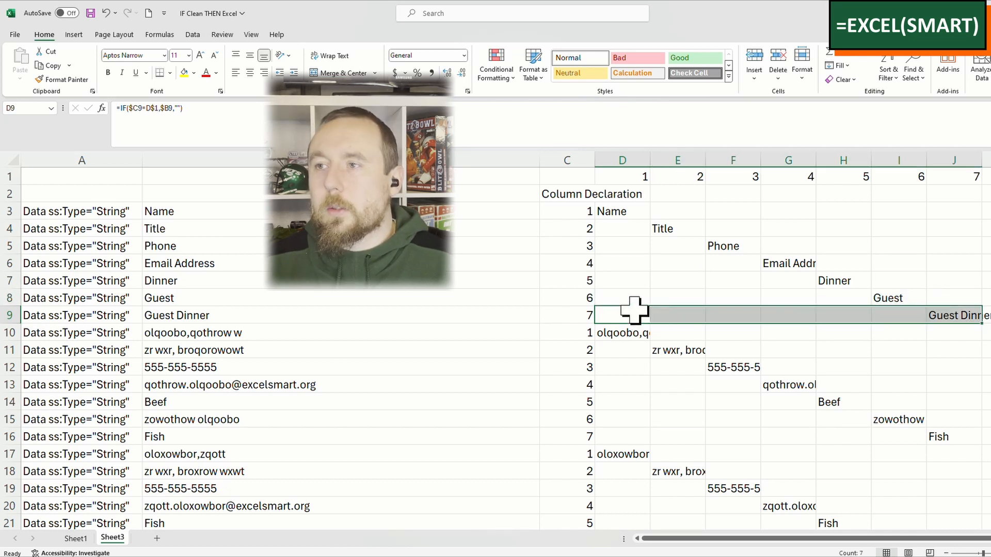
pyautogui.moveTo(612, 315); pyautogui.dragTo(959, 316)
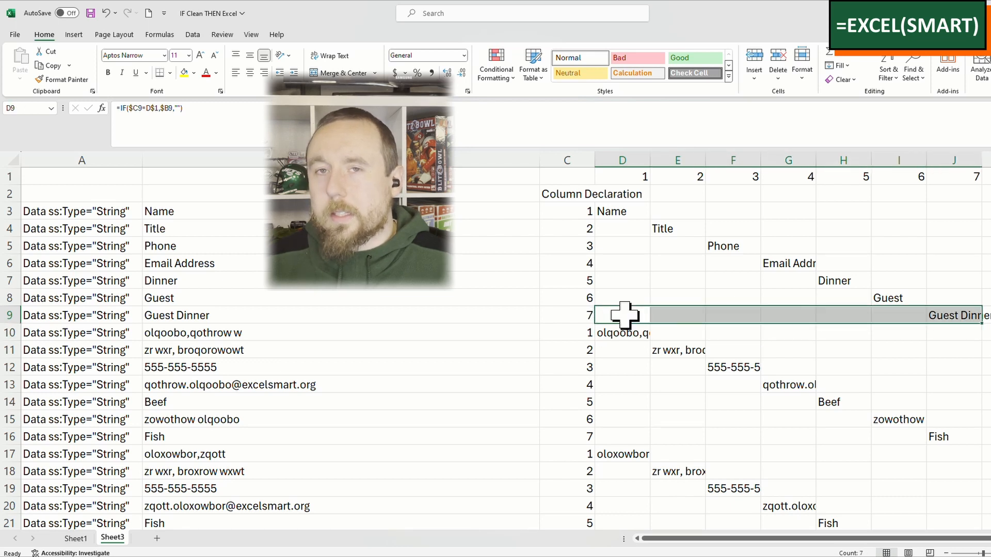
pyautogui.moveTo(625, 310); pyautogui.dragTo(910, 313)
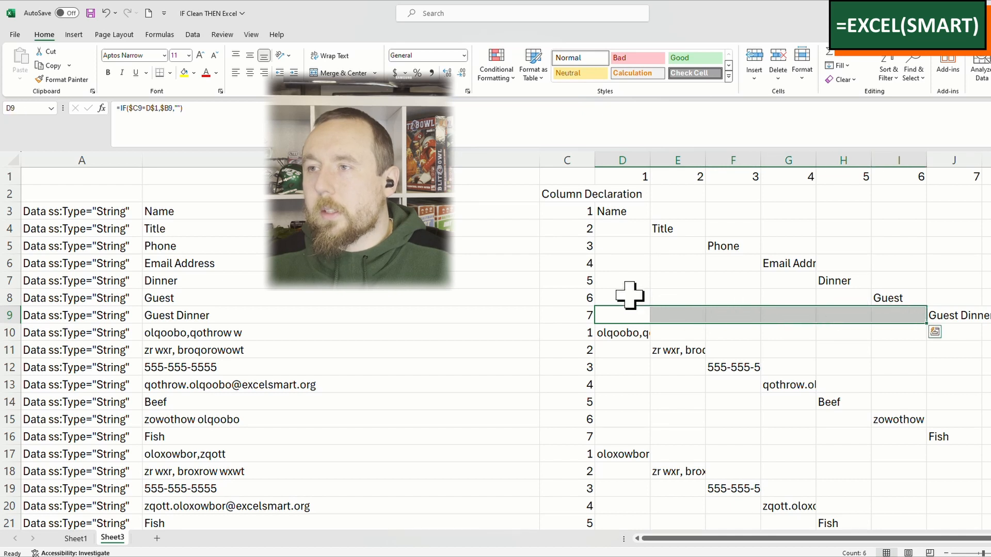
pyautogui.moveTo(645, 316); pyautogui.dragTo(944, 317)
pyautogui.click(619, 312)
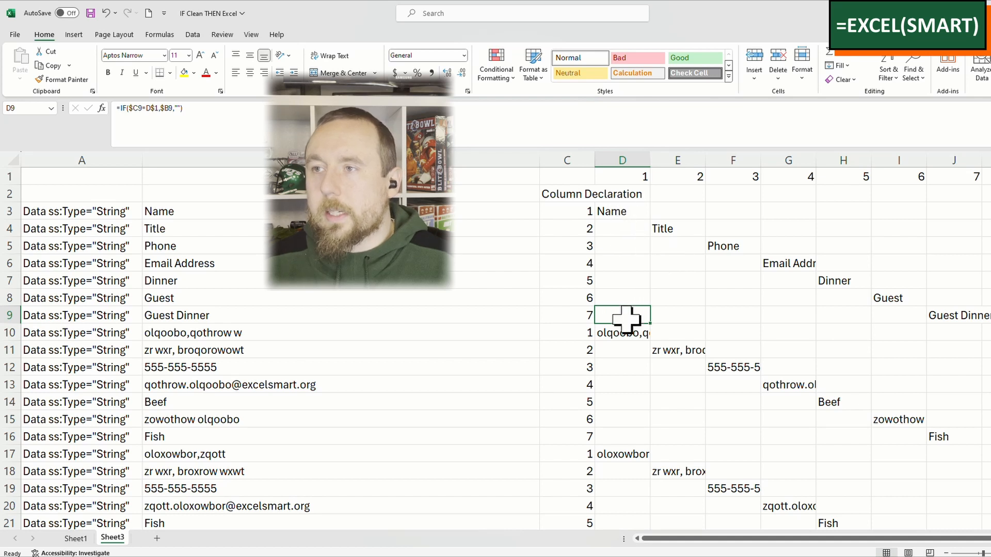
# Step: Replace the false result of the D3 formula with D2, giving =IF($C3=D$1,$B3,D2)
pyautogui.click(619, 210)
pyautogui.click(221, 126)
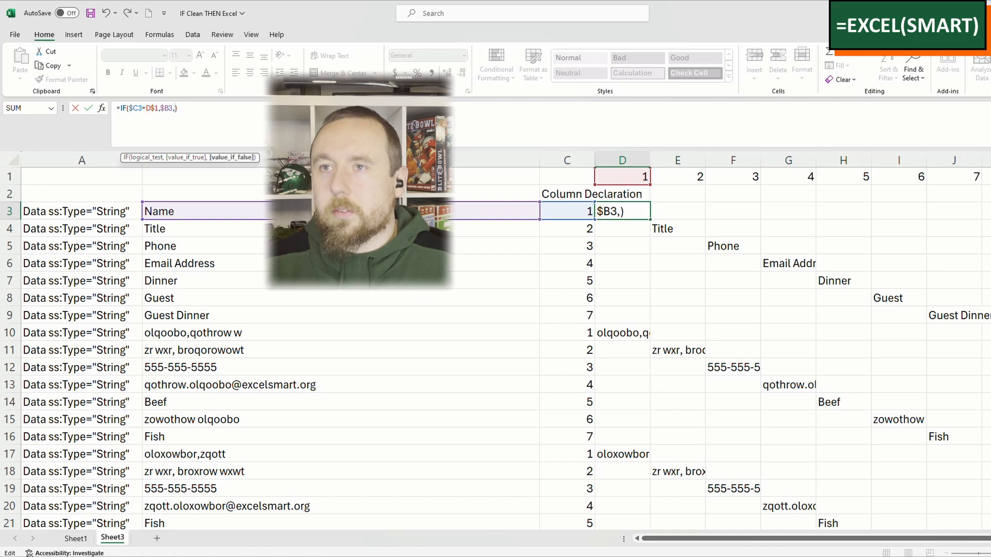
pyautogui.click(628, 195)
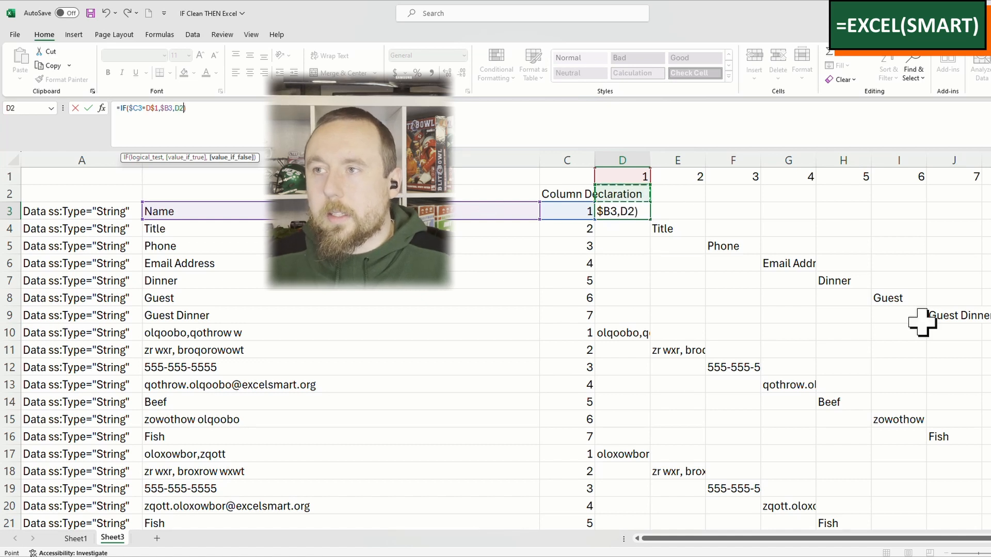
pyautogui.hotkey('ctrl', 'Return')
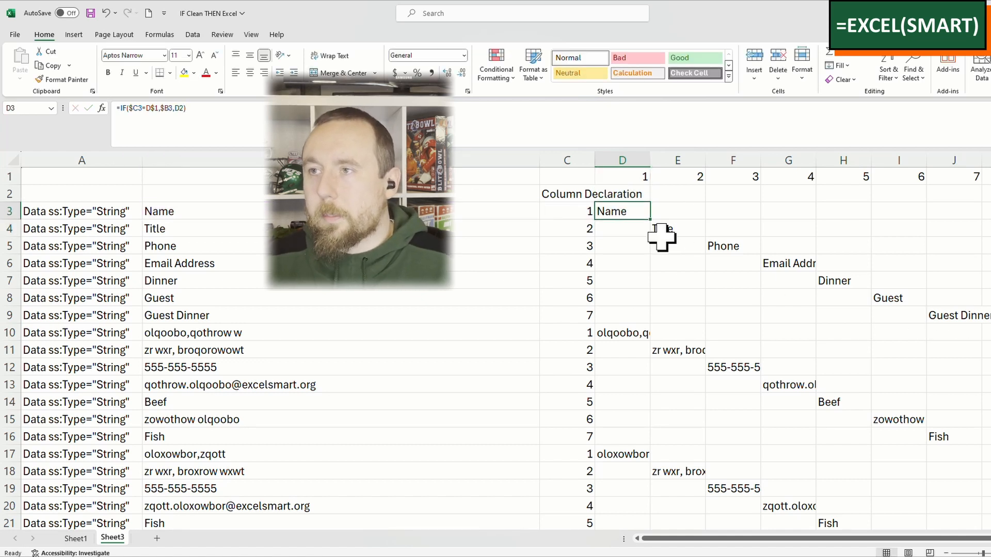
# Step: Fill the updated D3 formula down to row 12 and across to column J
pyautogui.moveTo(650, 222); pyautogui.dragTo(619, 212)
pyautogui.click(633, 332)
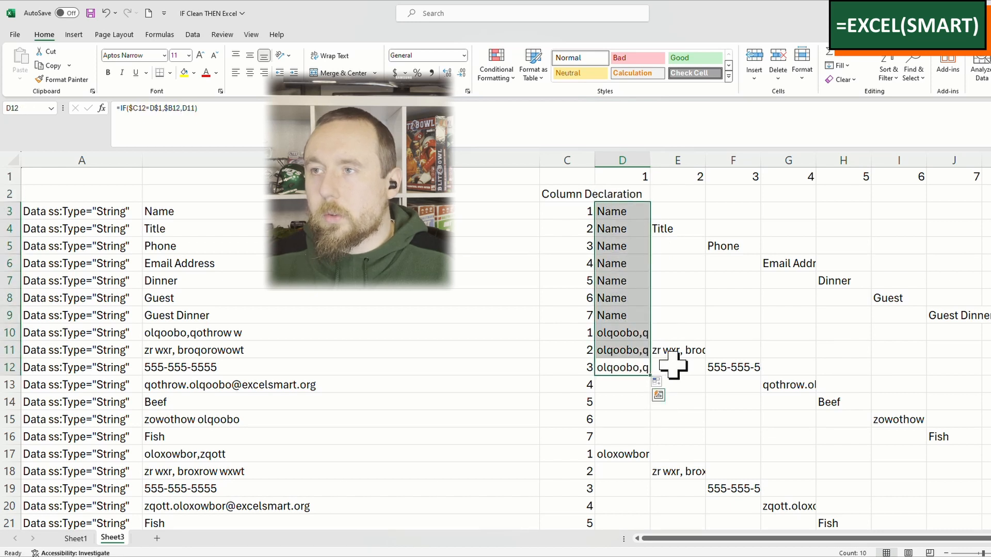
pyautogui.moveTo(649, 376); pyautogui.dragTo(957, 401)
# Step: Check the carried-down values in D3 through J9 against the column numbers in row 1 and the empty cells D2 through J2
pyautogui.click(748, 282)
pyautogui.moveTo(612, 205); pyautogui.dragTo(774, 265)
pyautogui.click(645, 332)
pyautogui.moveTo(626, 317); pyautogui.dragTo(949, 317)
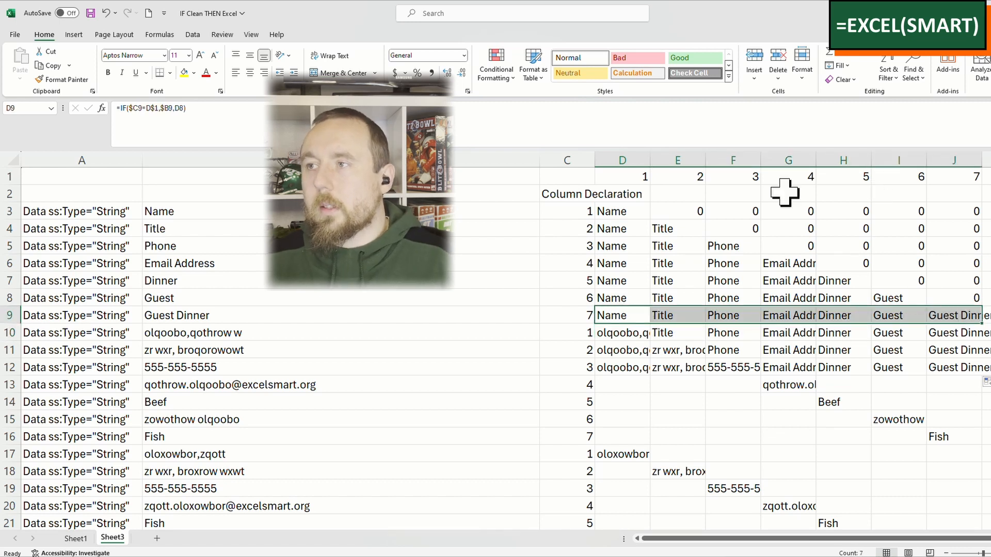
pyautogui.moveTo(626, 178); pyautogui.dragTo(968, 146)
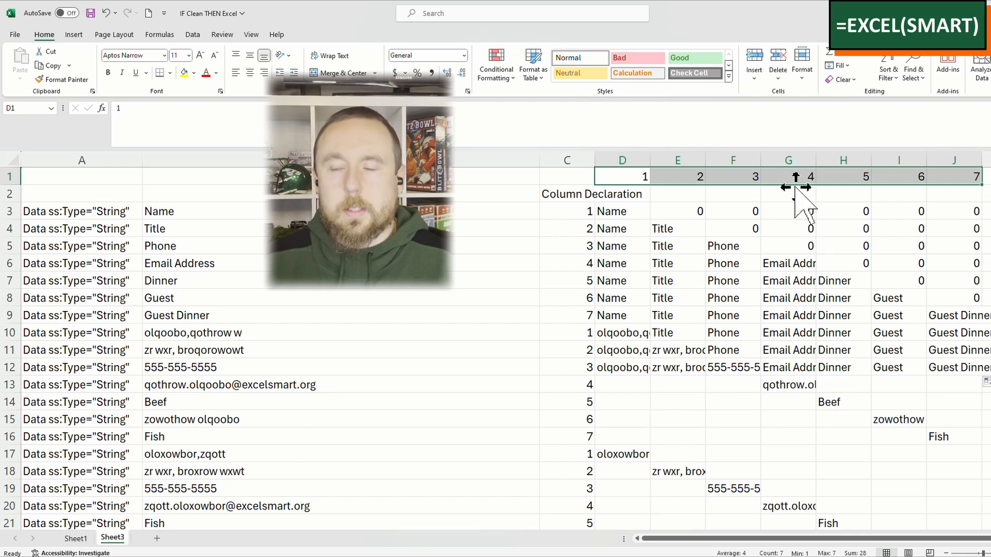
pyautogui.click(621, 194)
pyautogui.moveTo(691, 195); pyautogui.dragTo(951, 197)
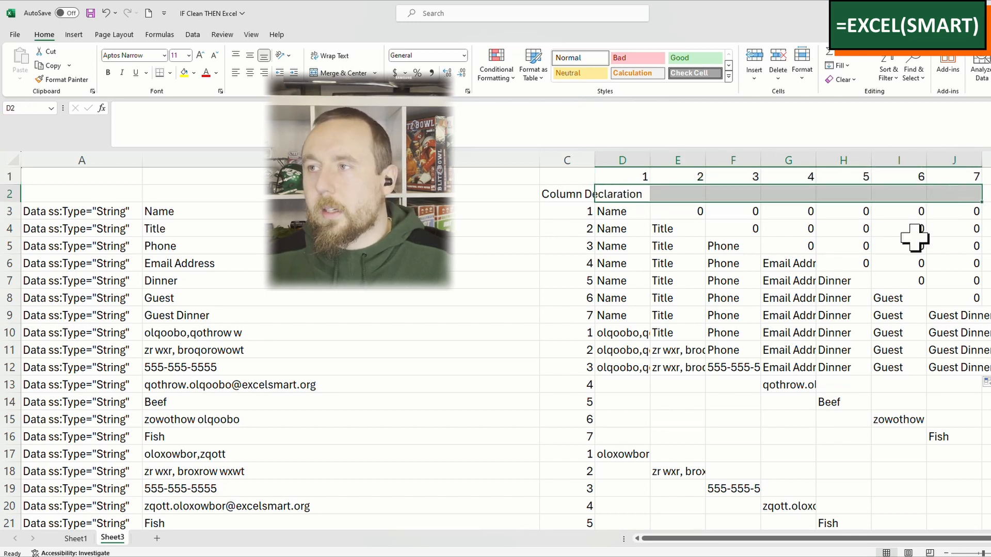
# Step: Fill the carry-down formulas in D12 through J12 down to the last row of the data
pyautogui.click(966, 282)
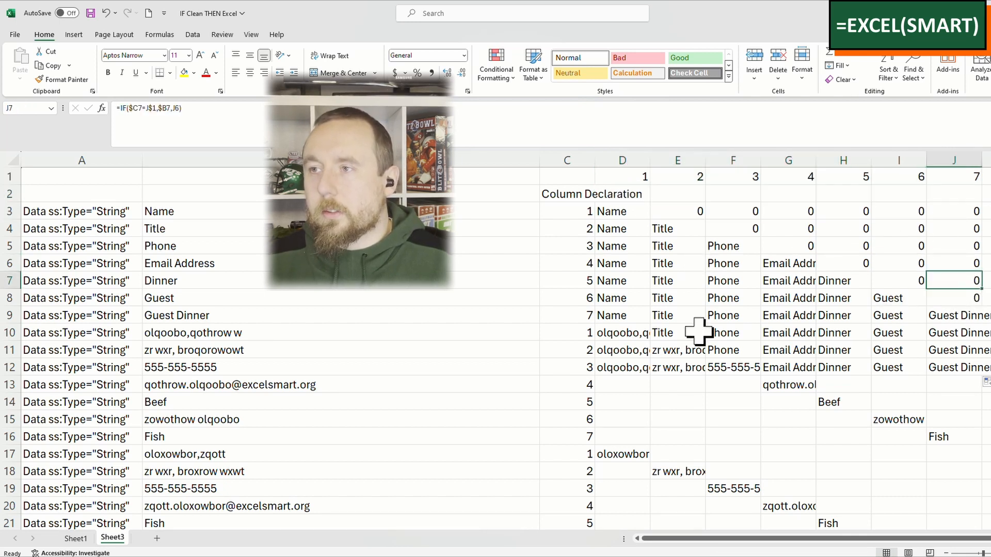
pyautogui.moveTo(609, 316); pyautogui.dragTo(973, 316)
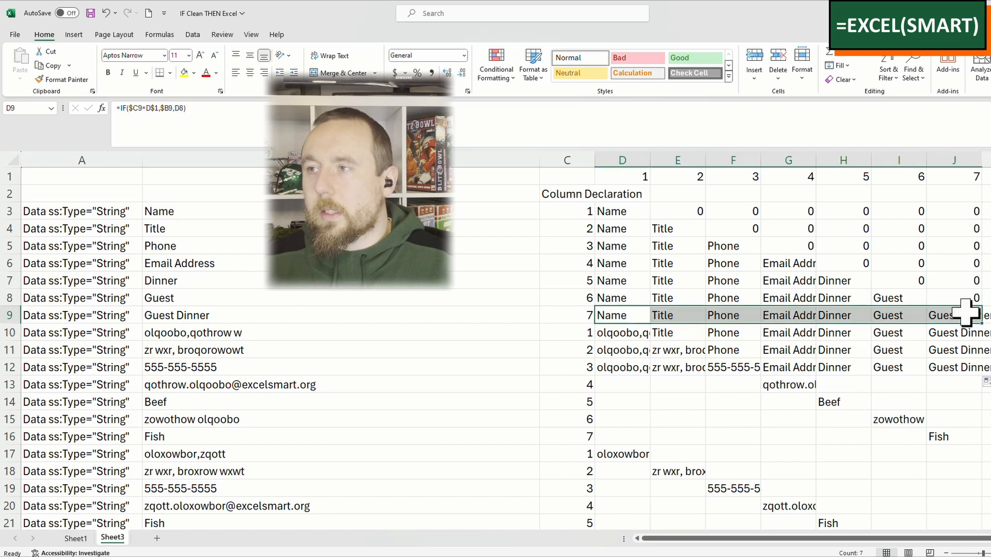
pyautogui.moveTo(628, 366); pyautogui.dragTo(966, 367)
pyautogui.doubleClick(981, 376)
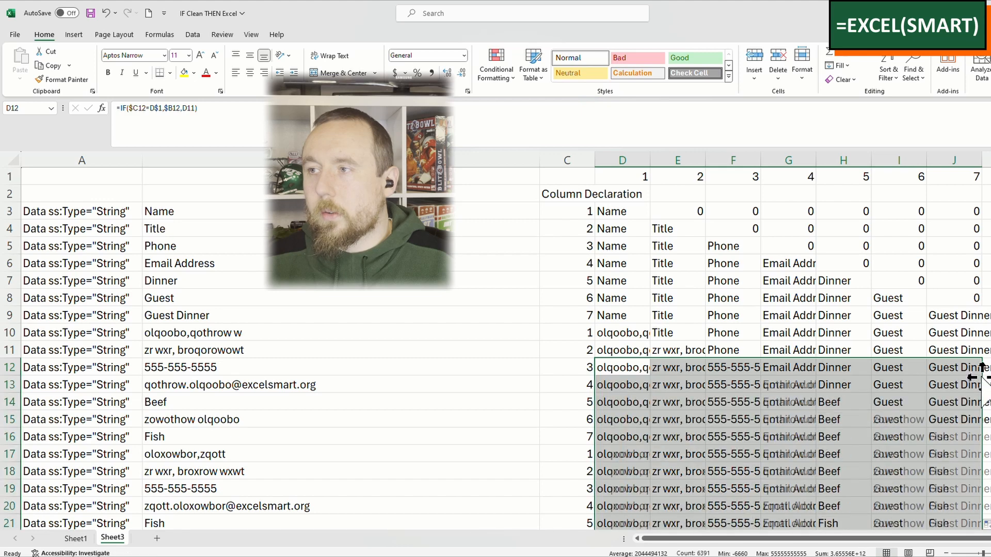
# Step: Check the carried-down values of the completed records in rows 16 and 23, columns D through J, and return to D3
pyautogui.click(911, 387)
pyautogui.moveTo(619, 436); pyautogui.dragTo(968, 438)
pyautogui.scroll(-3, 723, 448)
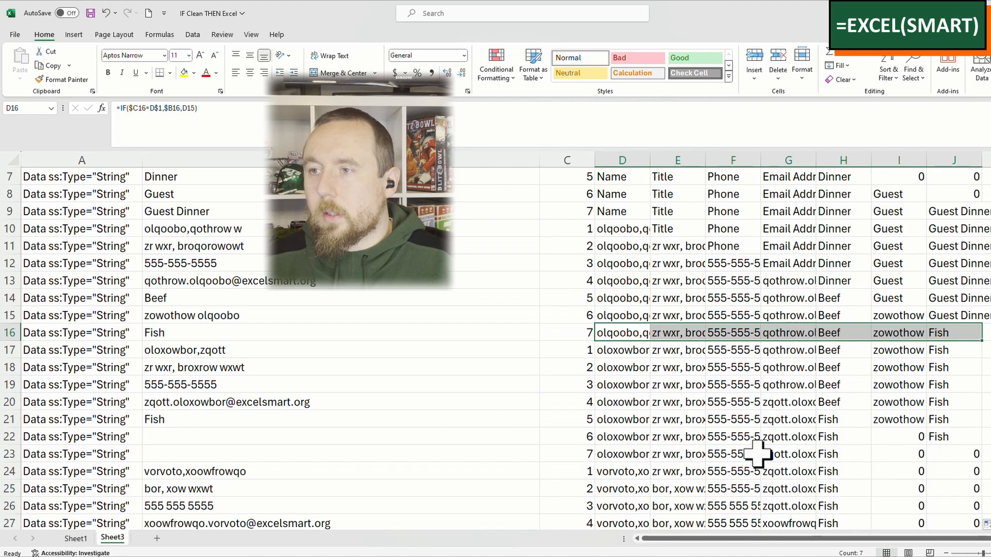
pyautogui.moveTo(619, 402); pyautogui.dragTo(956, 405)
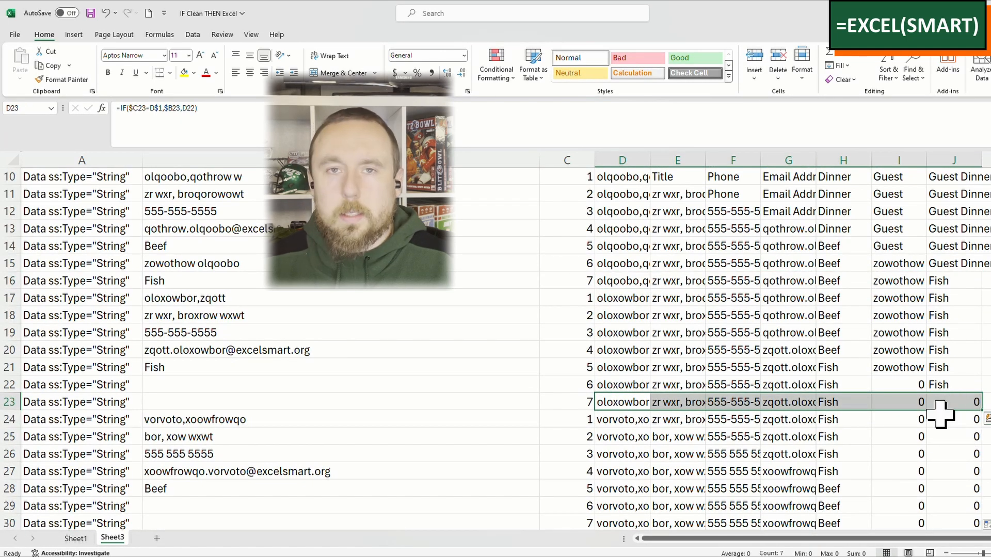
pyautogui.hotkey('ctrl', 'Up')
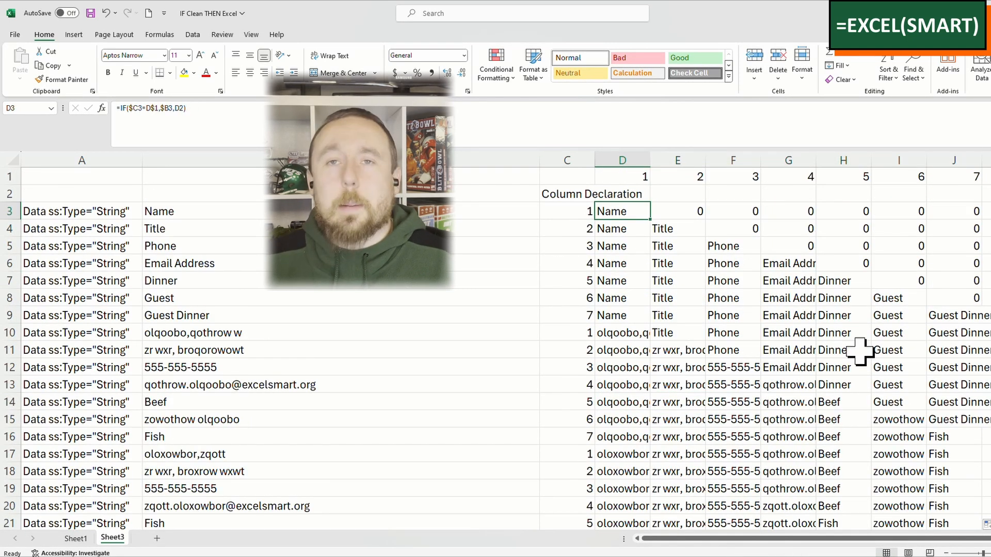
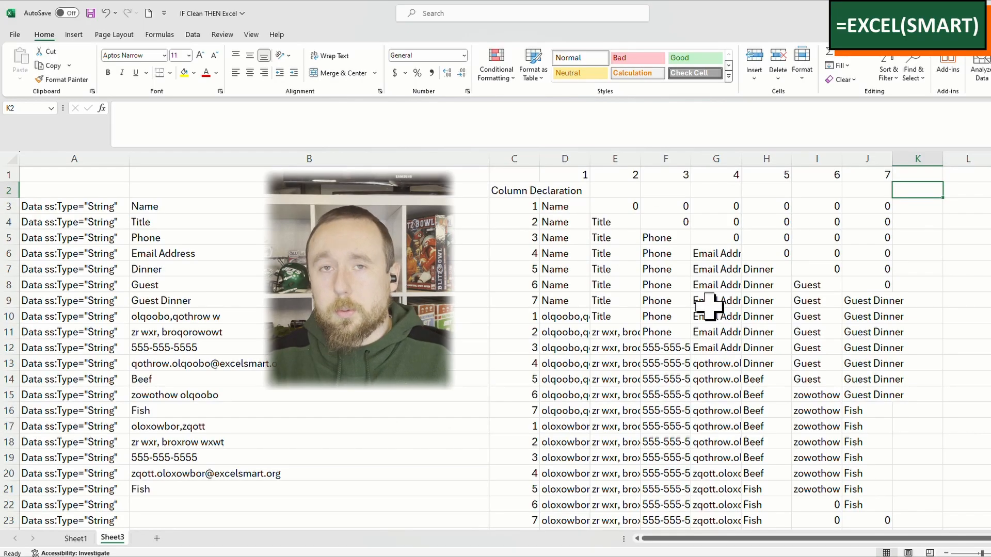
# Step: Enter the heading "Helper - Filter" in cell K2
pyautogui.write('Helper')
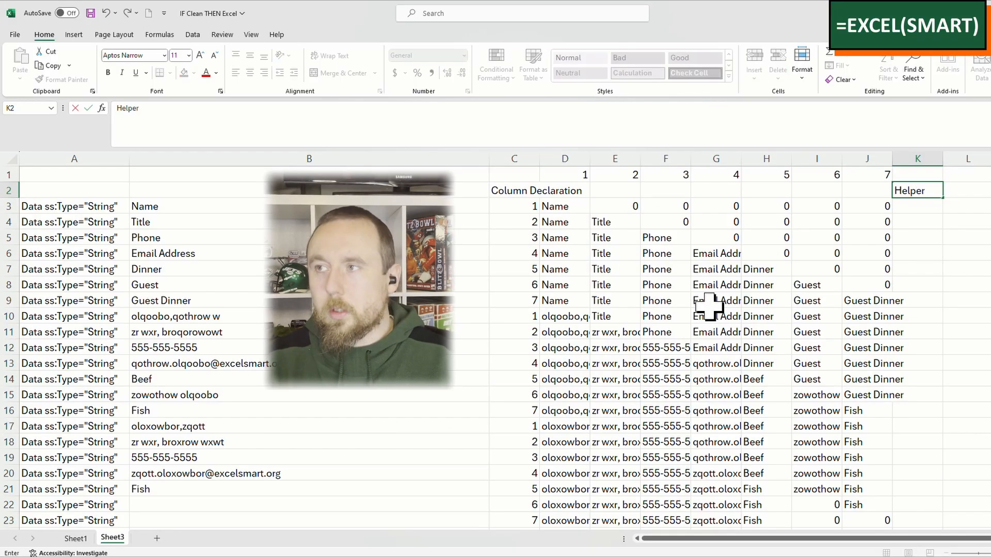
pyautogui.write(' - Filter')
pyautogui.press('Return')
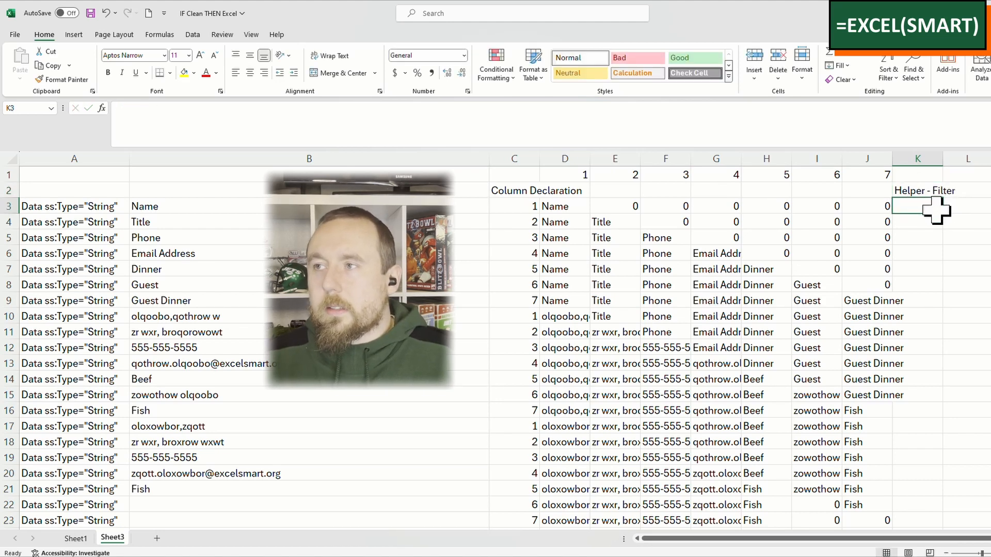
# Step: Compare the carried-down values in columns D through J for incomplete rows and the finished record in row 23, and return to K3
pyautogui.moveTo(877, 206)
pyautogui.mouseDown()
pyautogui.moveTo(564, 202)
pyautogui.moveTo(857, 206)
pyautogui.mouseUp()
pyautogui.click(566, 206)
pyautogui.click(884, 393)
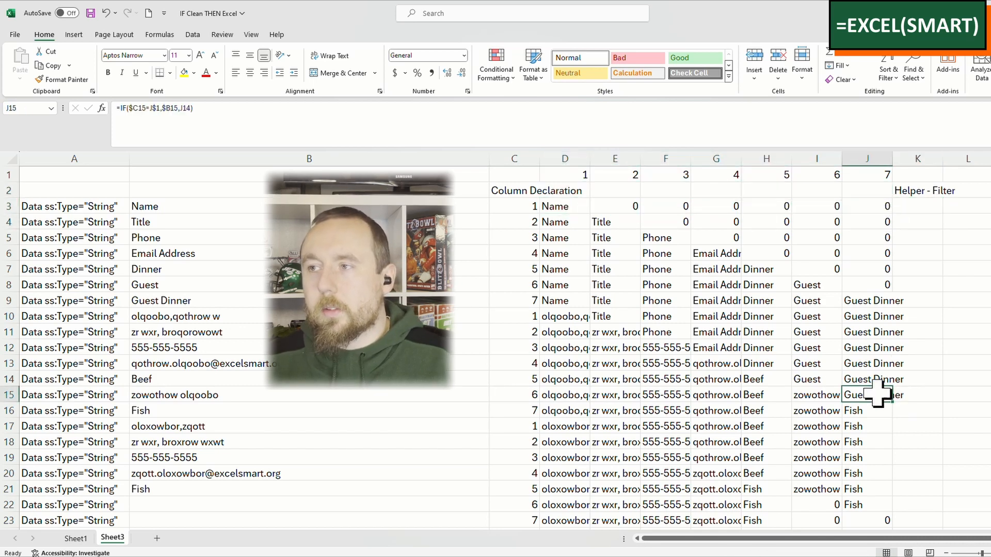
pyautogui.click(877, 281)
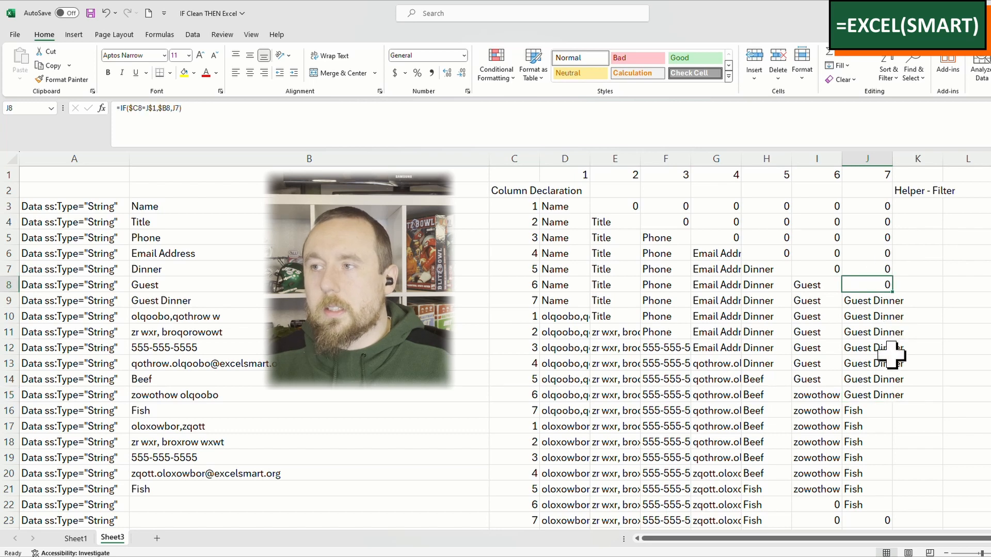
pyautogui.scroll(-2, 707, 444)
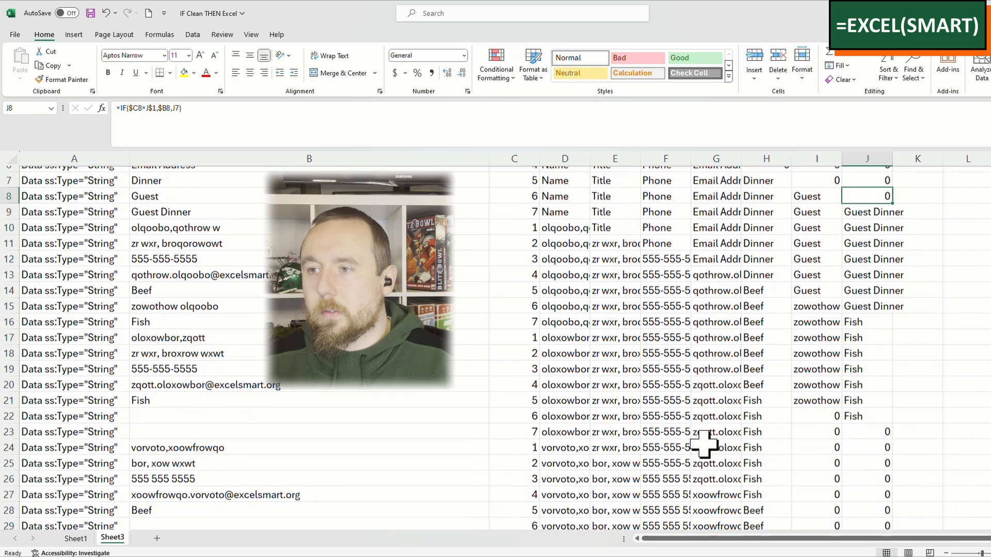
pyautogui.moveTo(568, 427); pyautogui.dragTo(885, 427)
pyautogui.scroll(1, 953, 411)
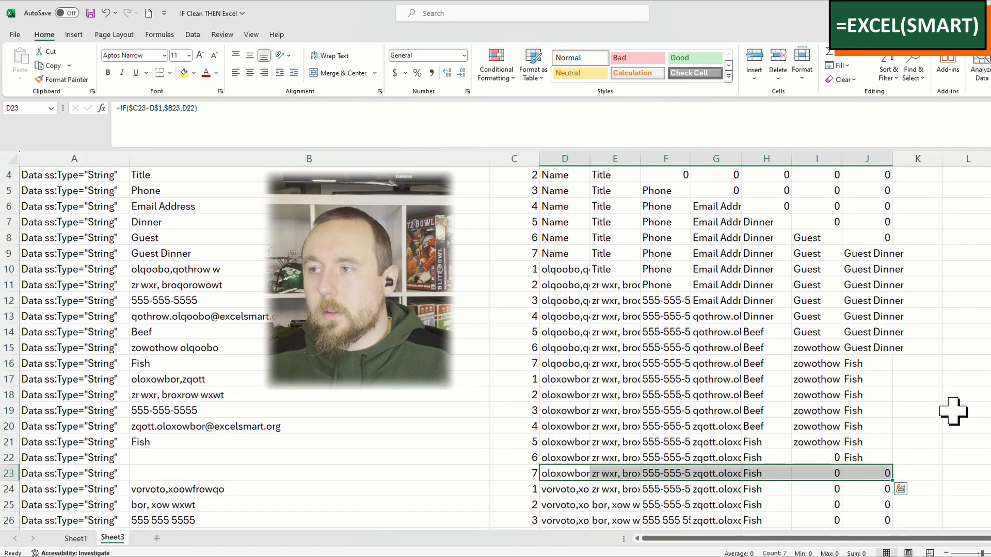
pyautogui.scroll(2, 952, 410)
pyautogui.click(917, 206)
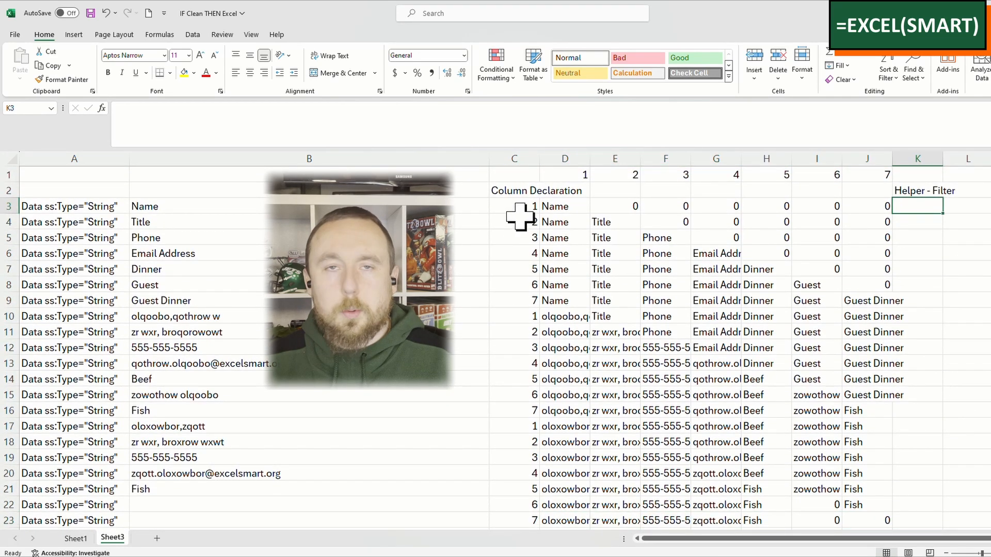
# Step: Enter the formula =IF(C10=1,"Include","") in K9 to flag the last row of each record
pyautogui.click(928, 304)
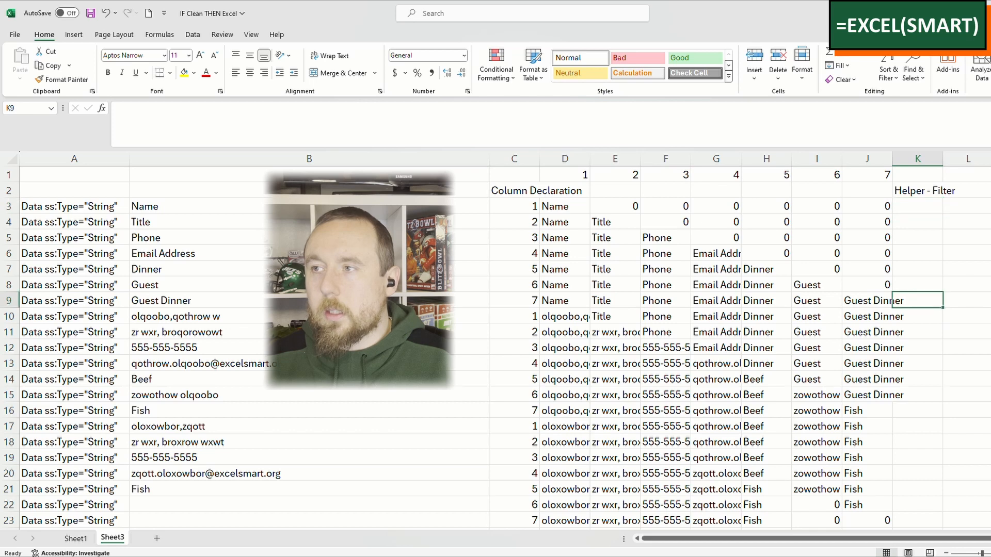
pyautogui.write('=if(')
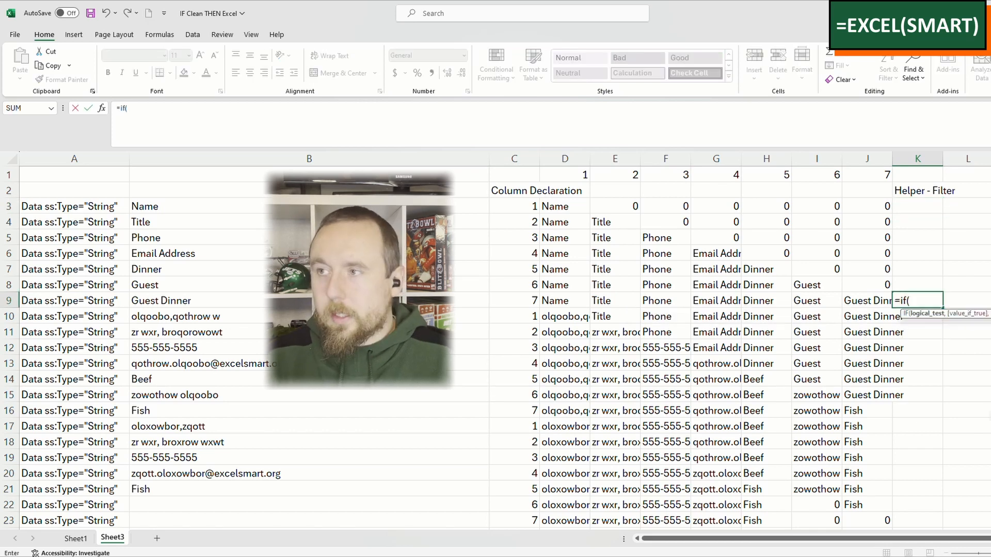
pyautogui.click(507, 314)
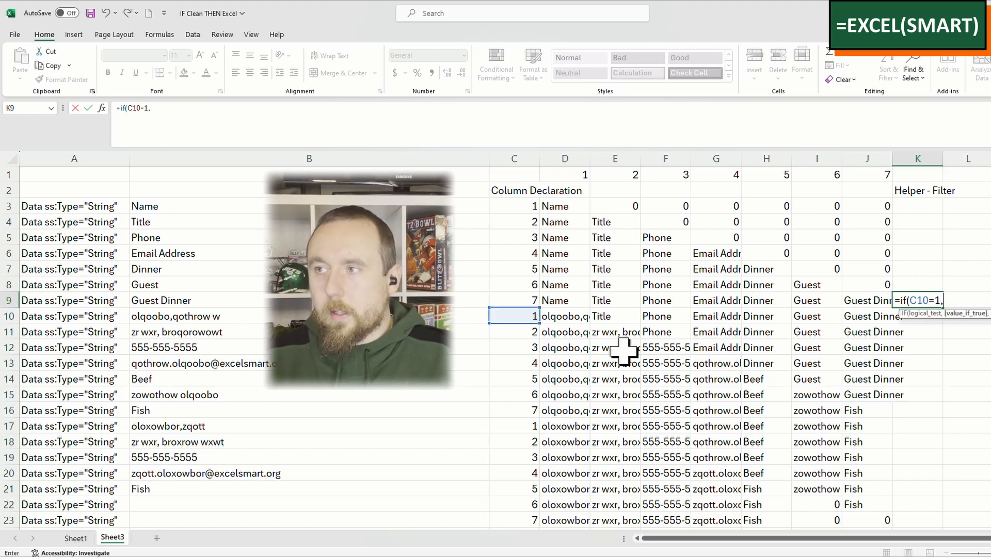
pyautogui.write('=1,"Include","')
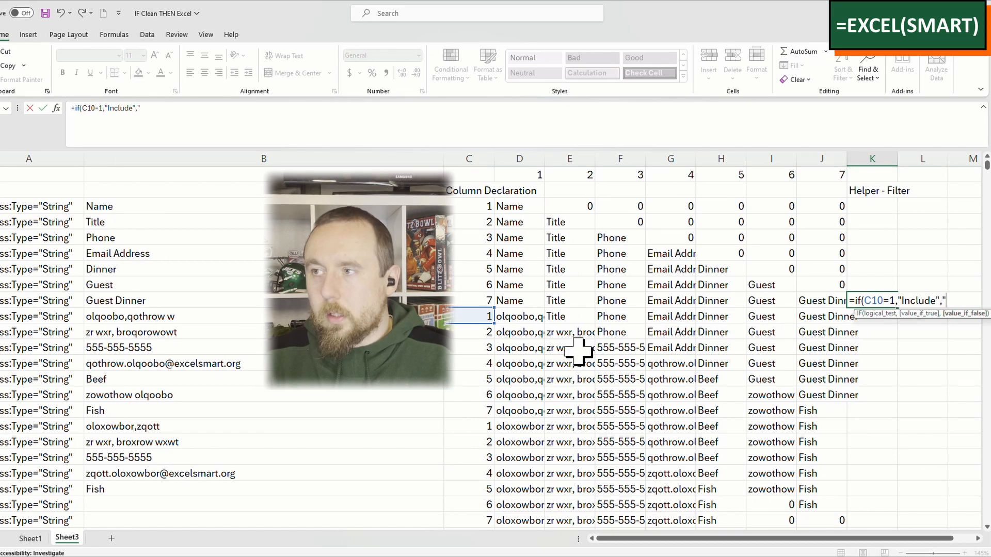
pyautogui.write('")')
pyautogui.press('Return')
pyautogui.press('Up')
# Step: Fill the K9 Include formula up to K3 and down to the last row of the data
pyautogui.moveTo(896, 311); pyautogui.dragTo(906, 200)
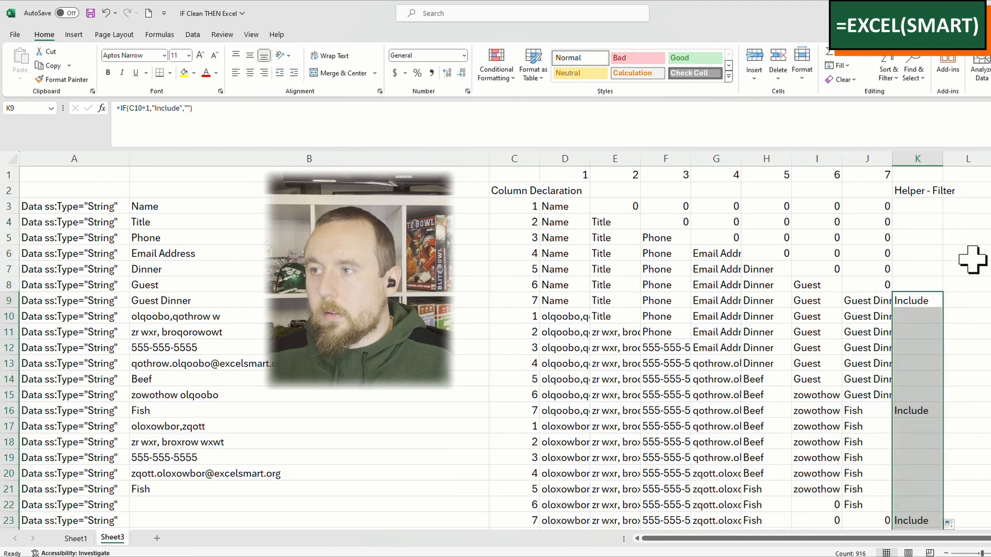
pyautogui.click(972, 260)
pyautogui.click(927, 253)
pyautogui.click(922, 190)
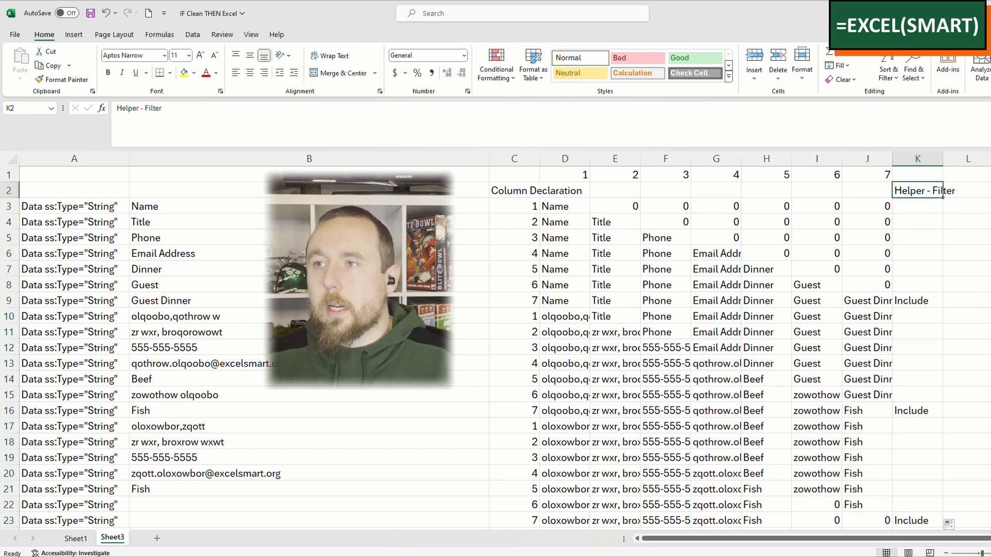
# Step: Turn on filtering for the data range from row 2 to row 924, columns A through K
pyautogui.click(521, 189)
pyautogui.moveTo(567, 158); pyautogui.dragTo(832, 173)
pyautogui.moveTo(936, 192); pyautogui.dragTo(21, 531)
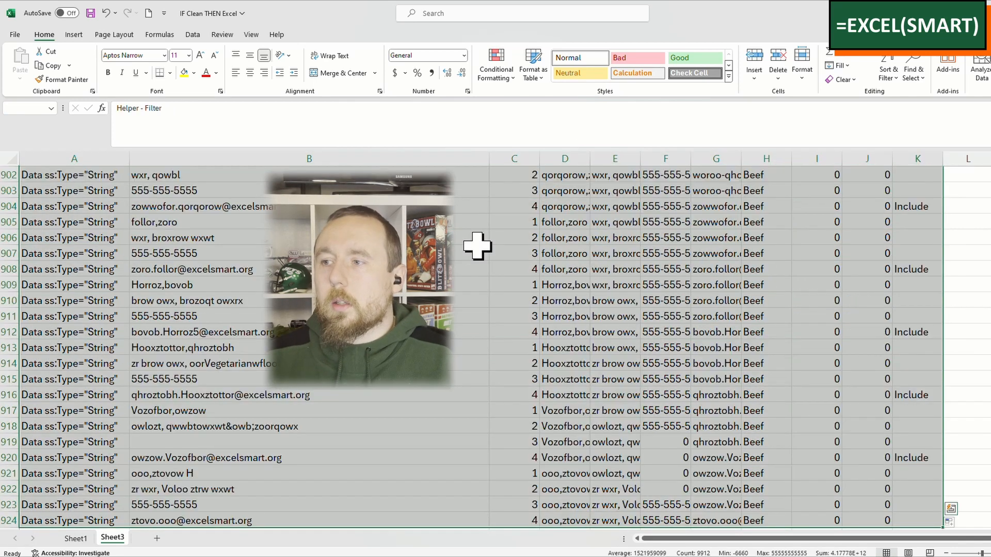
pyautogui.scroll(-1, 458, 298)
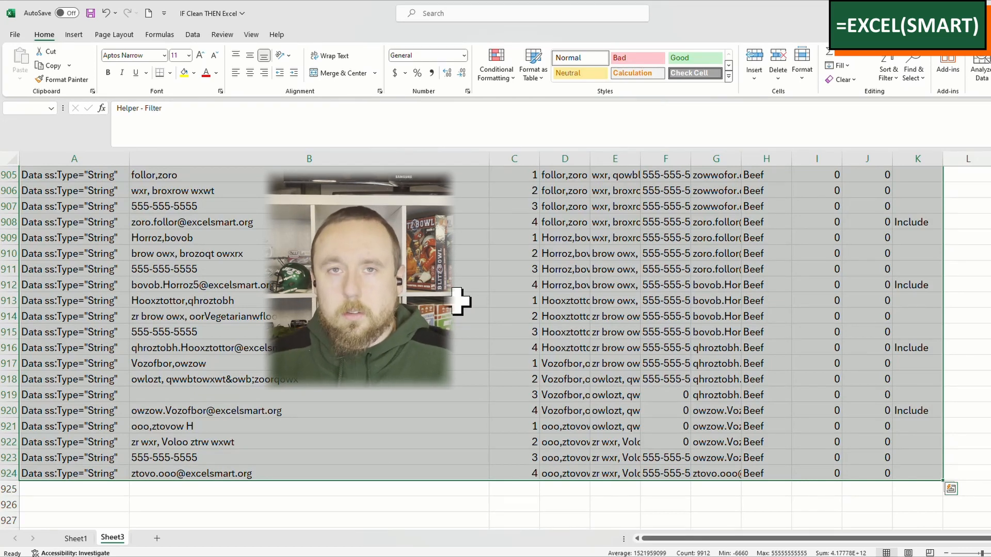
pyautogui.click(888, 73)
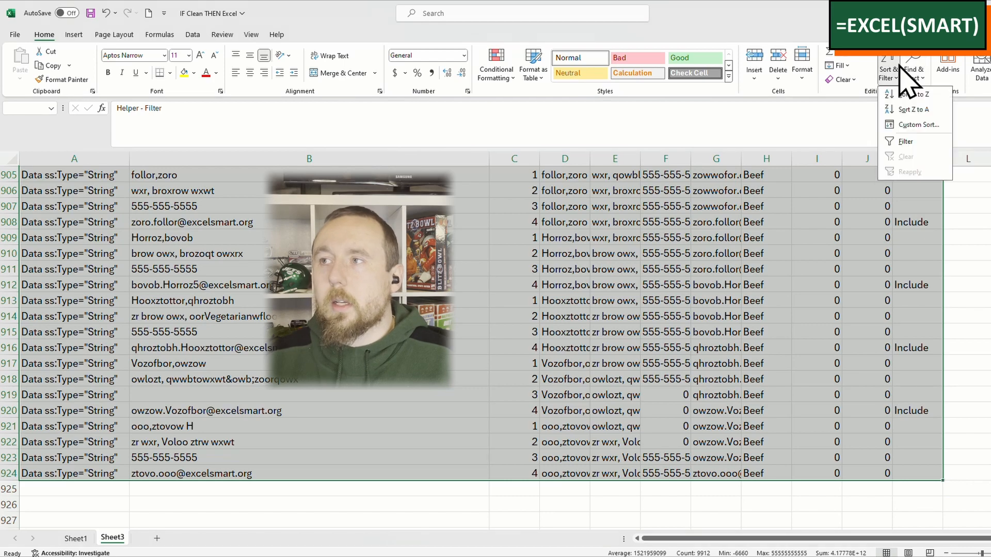
pyautogui.click(928, 141)
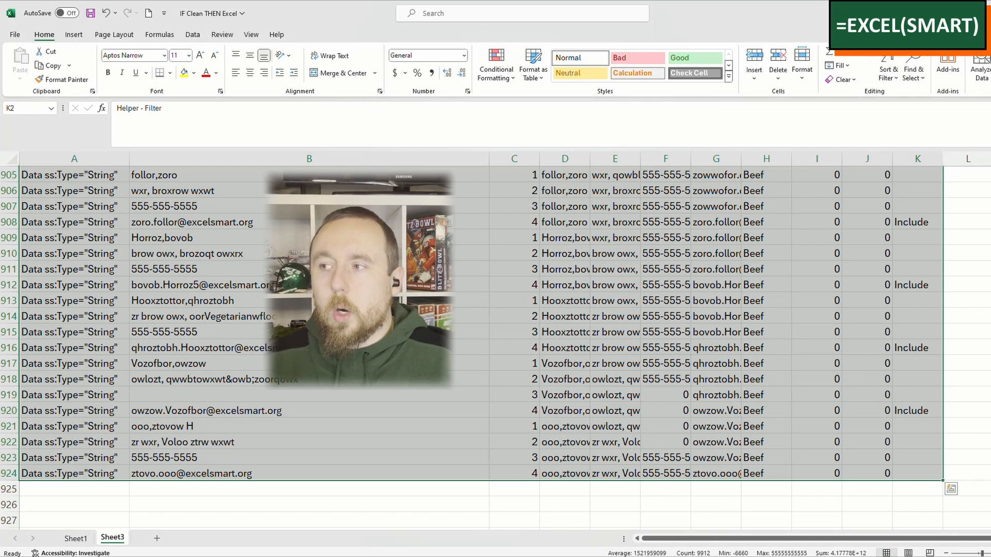
pyautogui.scroll(20, 481, 346)
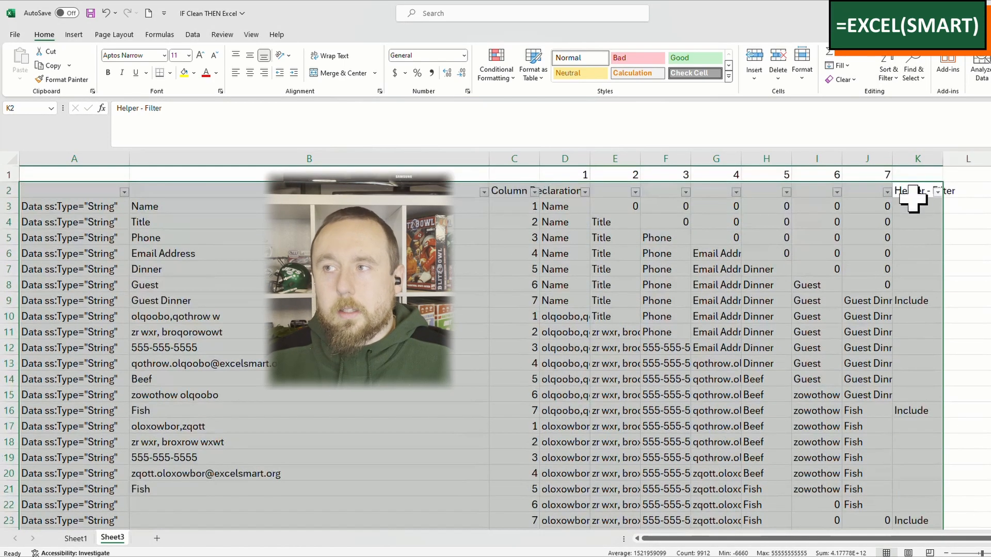
# Step: Filter the "Helper - Filter" column to show only Include, leaving out the blanks
pyautogui.click(928, 233)
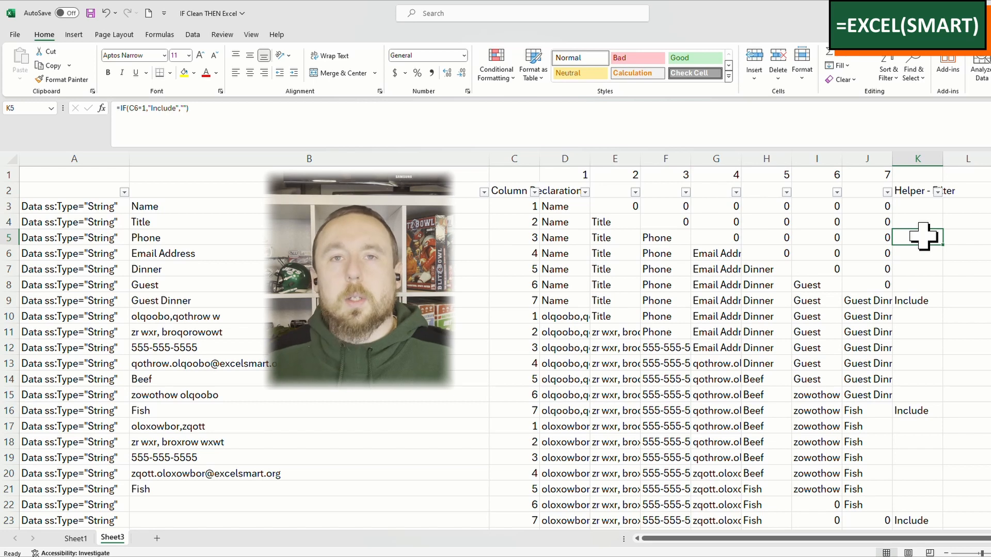
pyautogui.click(936, 191)
pyautogui.click(829, 354)
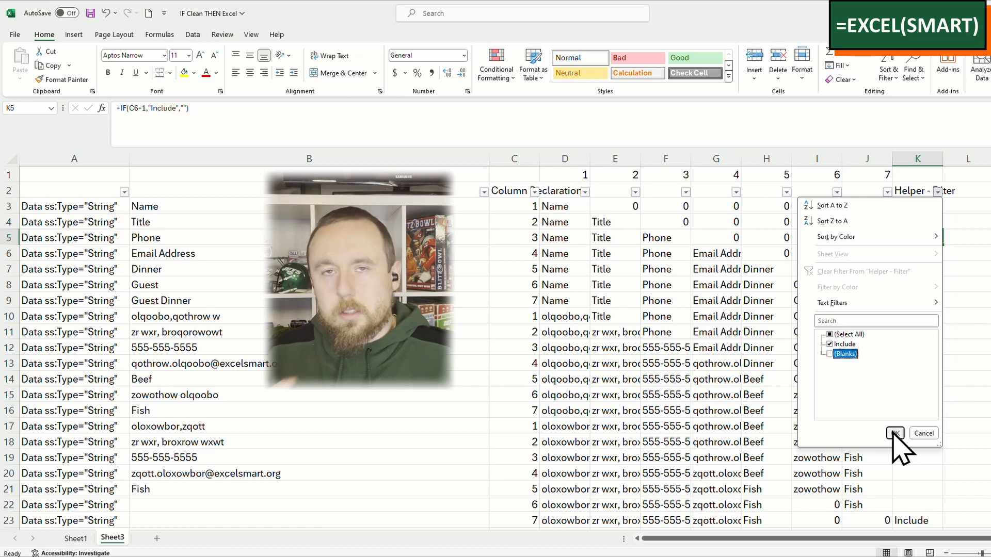
pyautogui.click(894, 434)
pyautogui.click(921, 223)
pyautogui.click(934, 205)
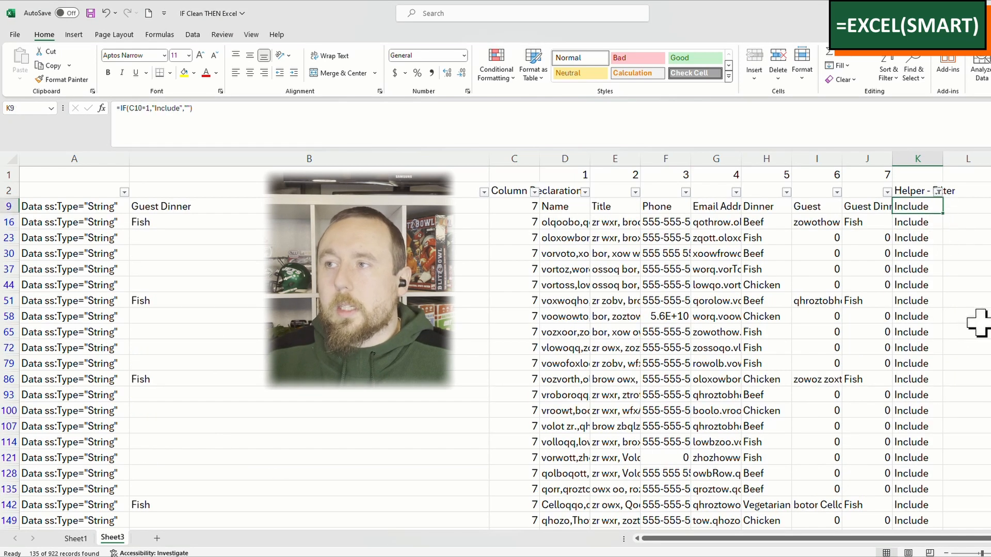
# Step: Copy the filtered records from D9 through column J down to the last row, and paste them into a new sheet
pyautogui.click(568, 208)
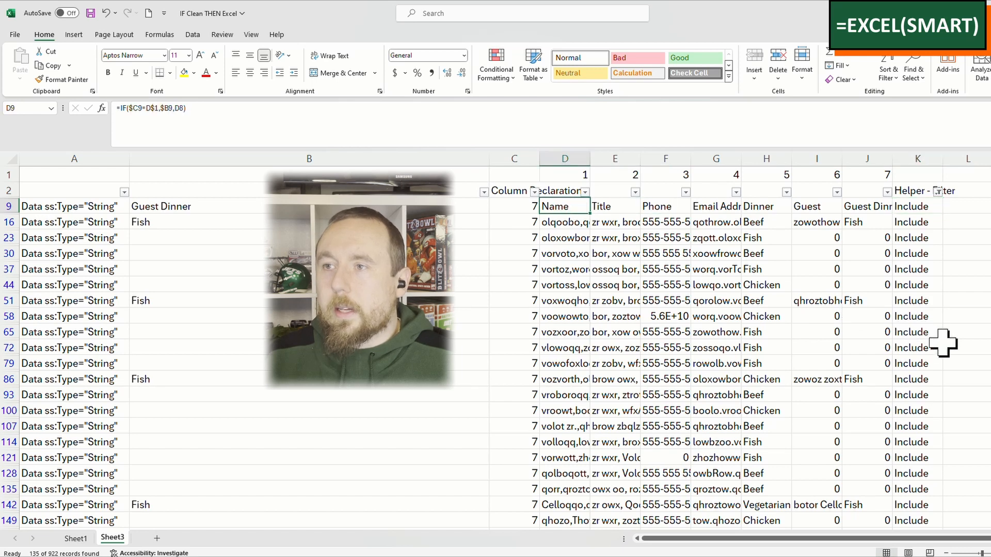
pyautogui.hotkey('shift', 'Right')
pyautogui.hotkey('shift', 'Right')
pyautogui.hotkey('shift', 'Right')
pyautogui.hotkey('shift', 'Right')
pyautogui.hotkey('shift', 'Right')
pyautogui.hotkey('shift', 'Right')
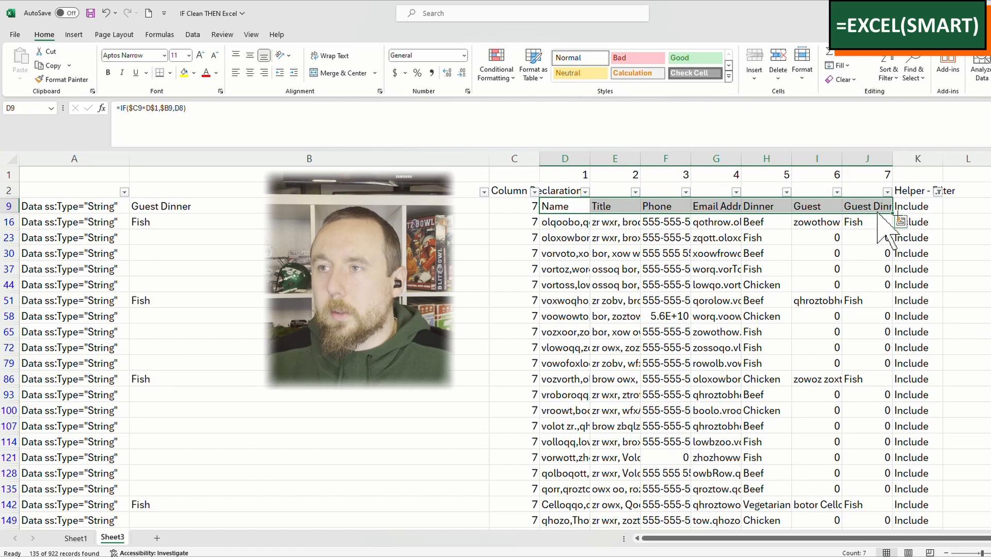
pyautogui.hotkey('ctrl', 'shift', 'Down')
pyautogui.hotkey('ctrl', 'c')
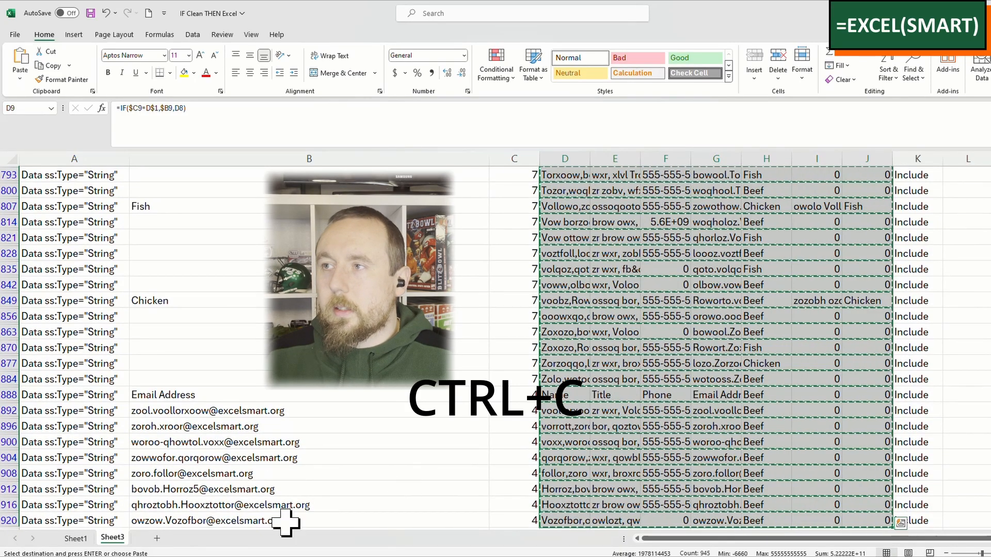
pyautogui.click(157, 538)
pyautogui.hotkey('ctrl', 'v')
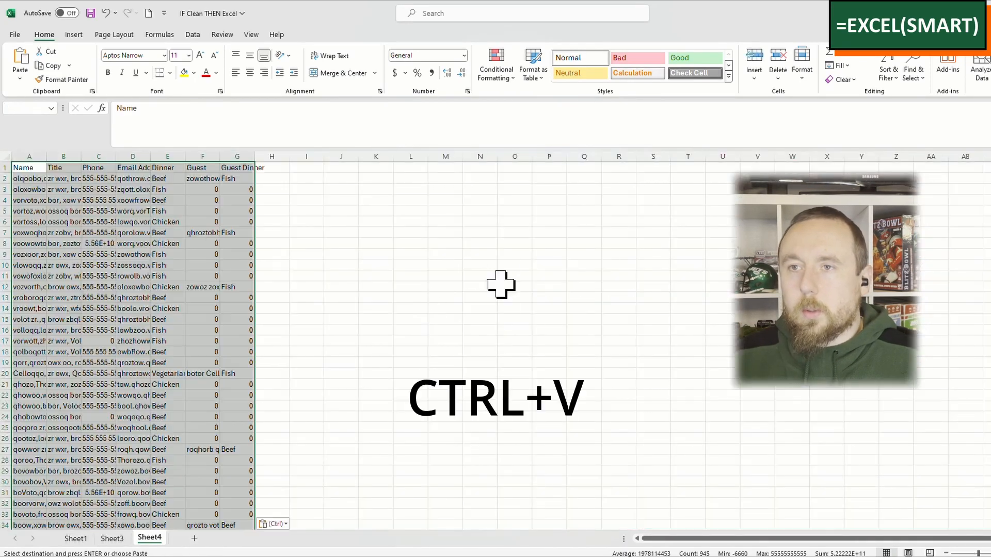
# Step: Autofit the widths of columns A through G on the new sheet
pyautogui.scroll(3, 500, 286)
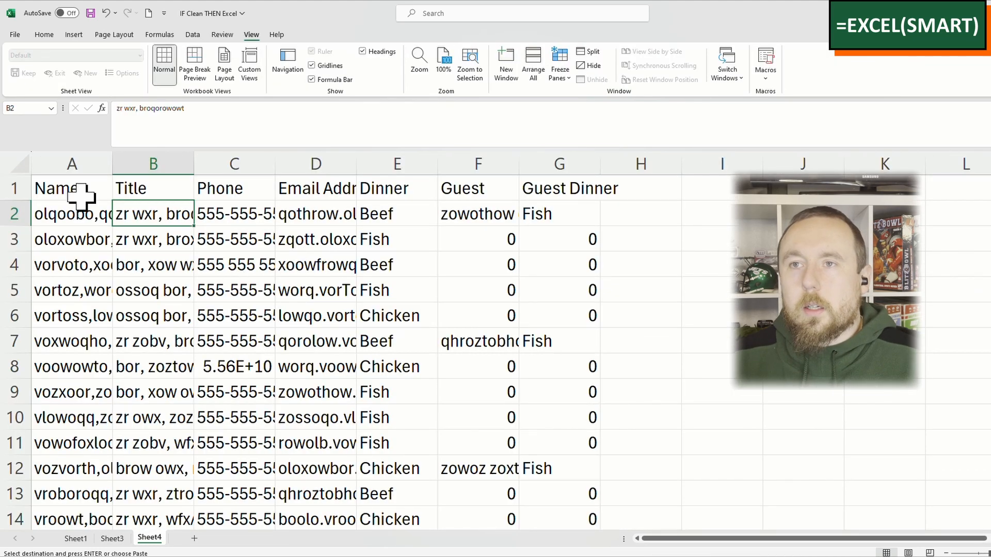
pyautogui.click(85, 163)
pyautogui.moveTo(93, 165); pyautogui.dragTo(522, 172)
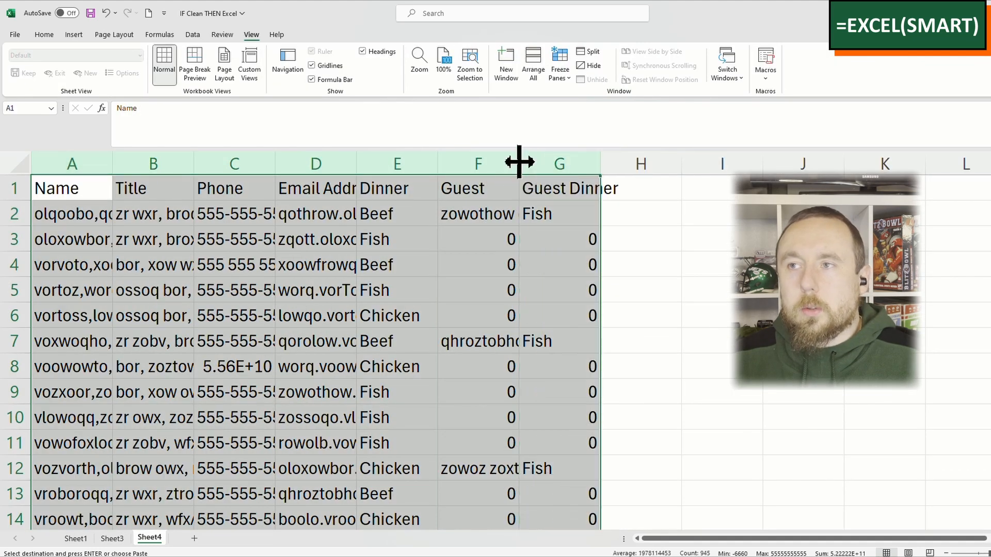
pyautogui.doubleClick(518, 163)
pyautogui.click(299, 209)
pyautogui.click(135, 241)
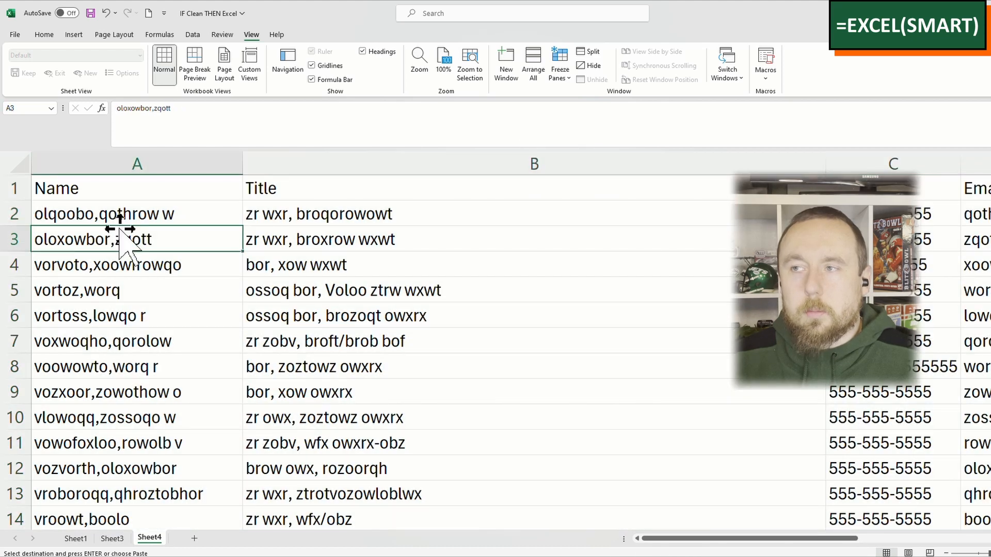
# Step: Freeze the header row and the Name column with Freeze Panes at cell B2, and check them while moving through the records
pyautogui.click(295, 206)
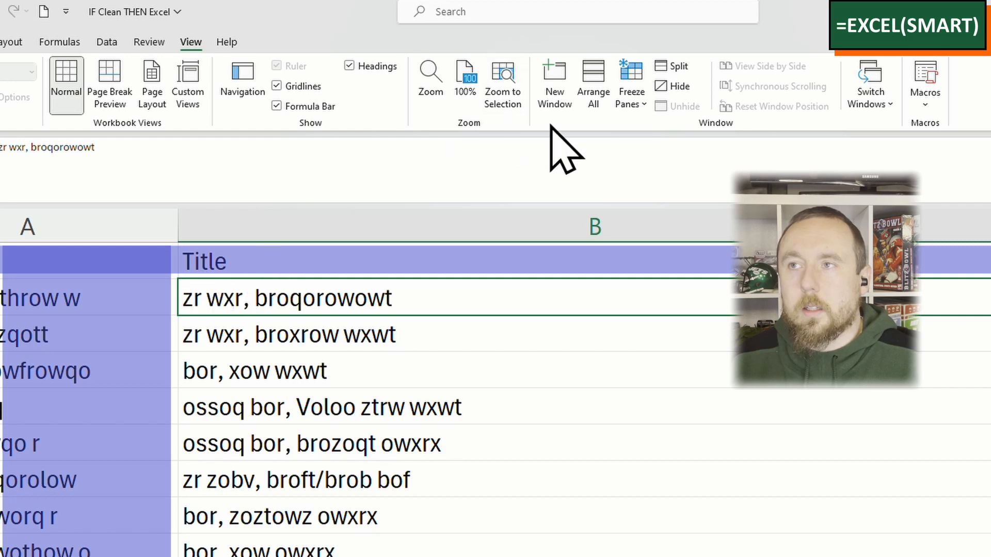
pyautogui.click(634, 103)
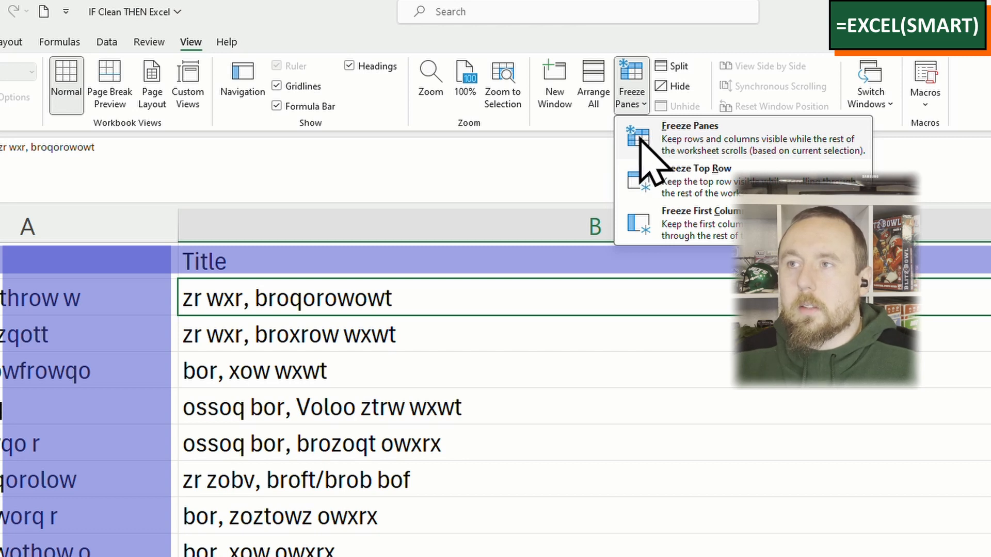
pyautogui.click(640, 139)
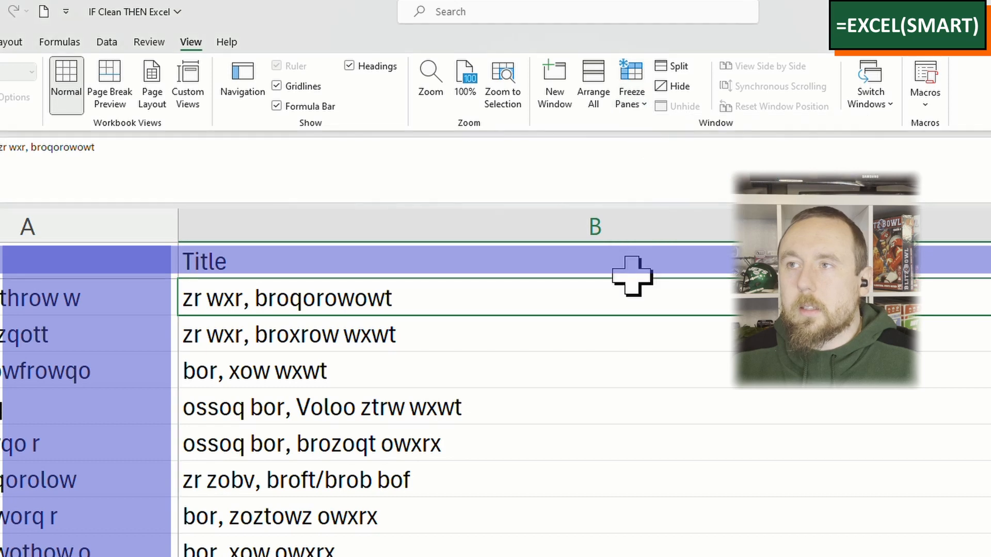
pyautogui.scroll(-1, 310, 299)
pyautogui.scroll(1, 320, 304)
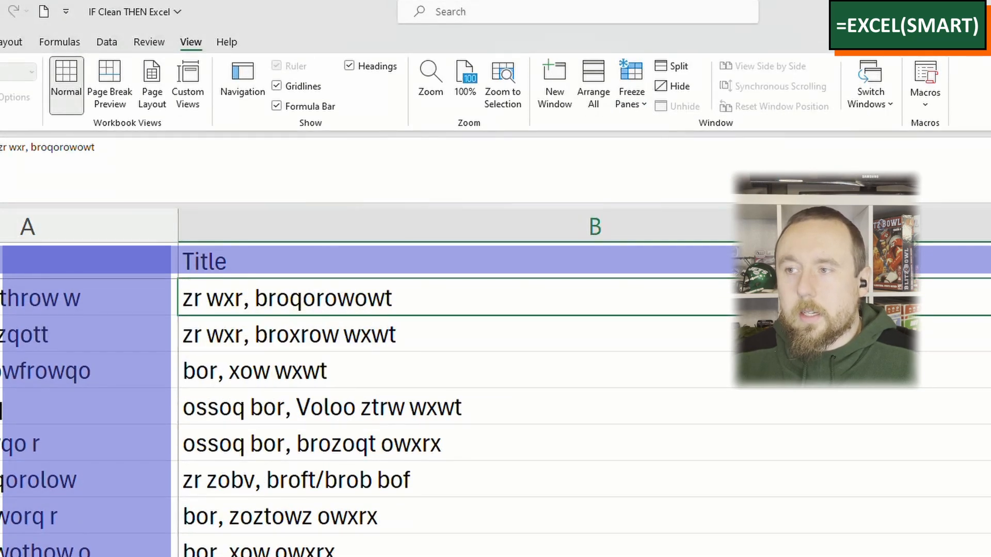
pyautogui.hscroll(3, 583, 397)
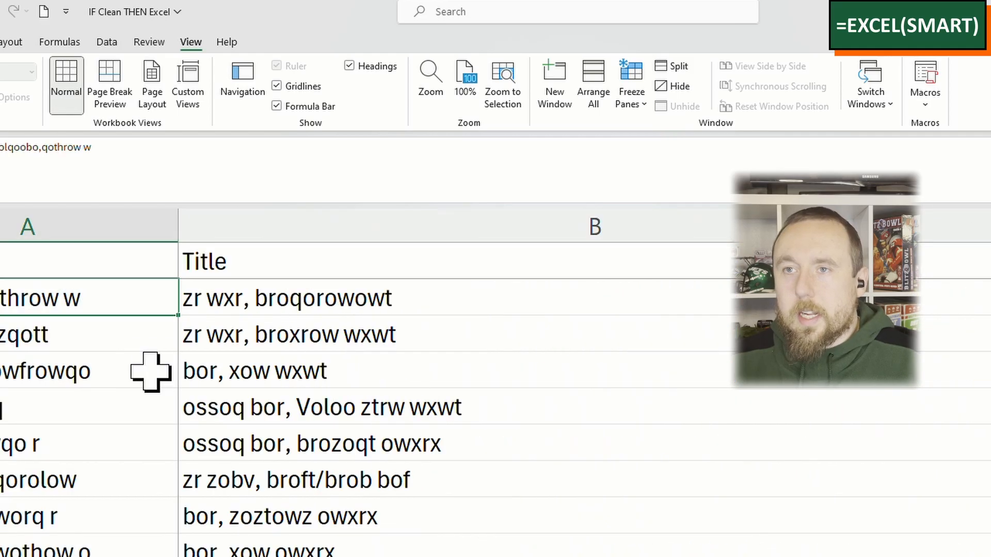
pyautogui.scroll(-2, 149, 372)
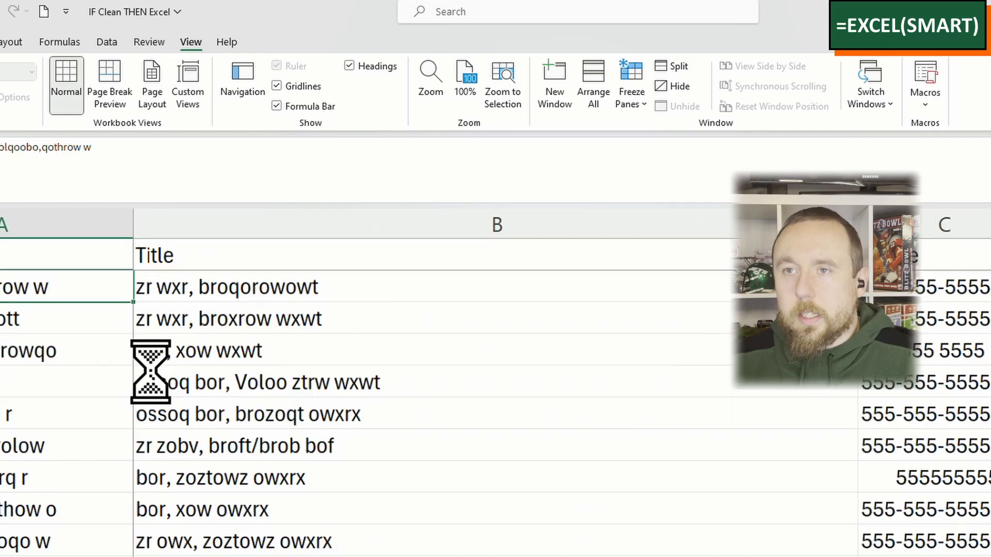
pyautogui.scroll(-2, 150, 371)
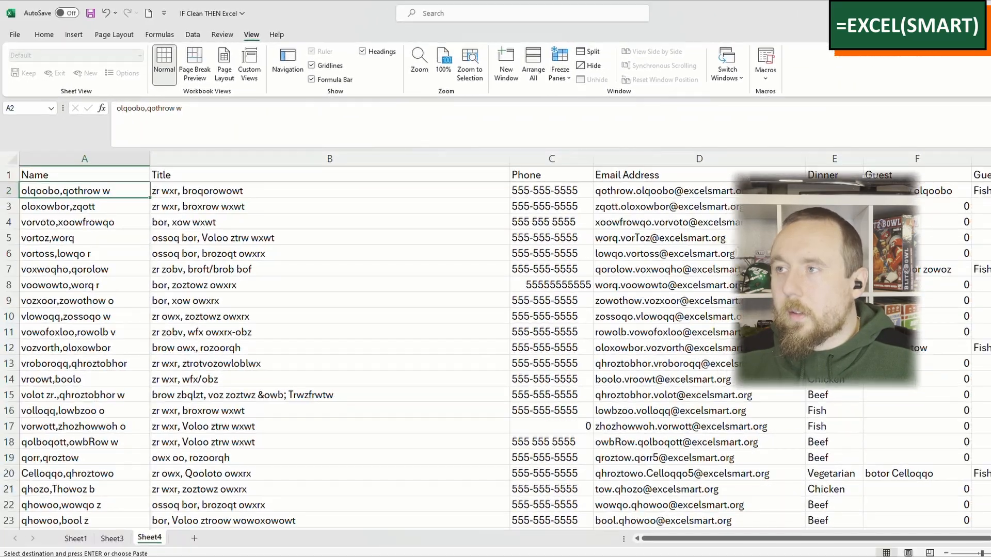
pyautogui.moveTo(990, 195); pyautogui.dragTo(990, 300)
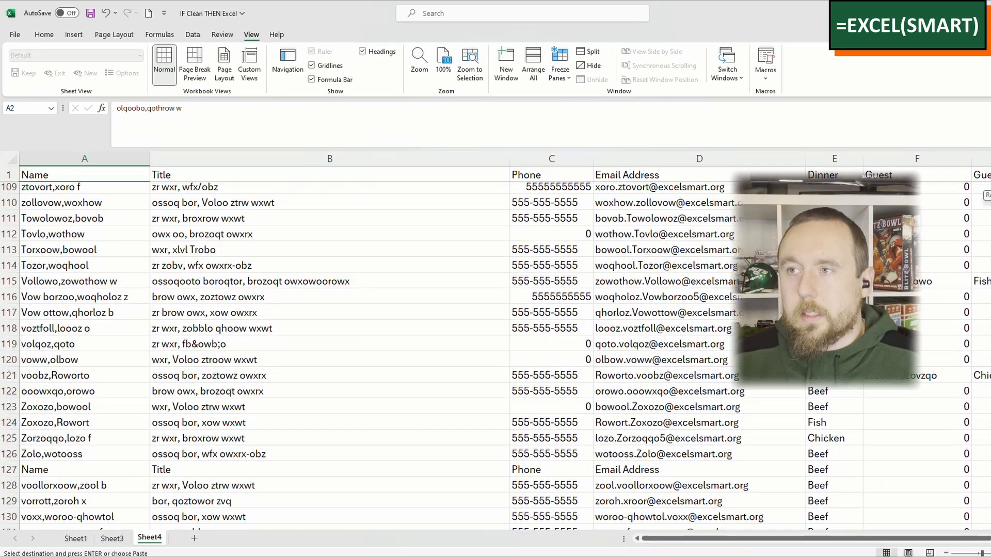
# Step: Format the range A1:G135 as a table with headers in a medium blue banded style, and return to its first rows
pyautogui.click(523, 237)
pyautogui.click(922, 252)
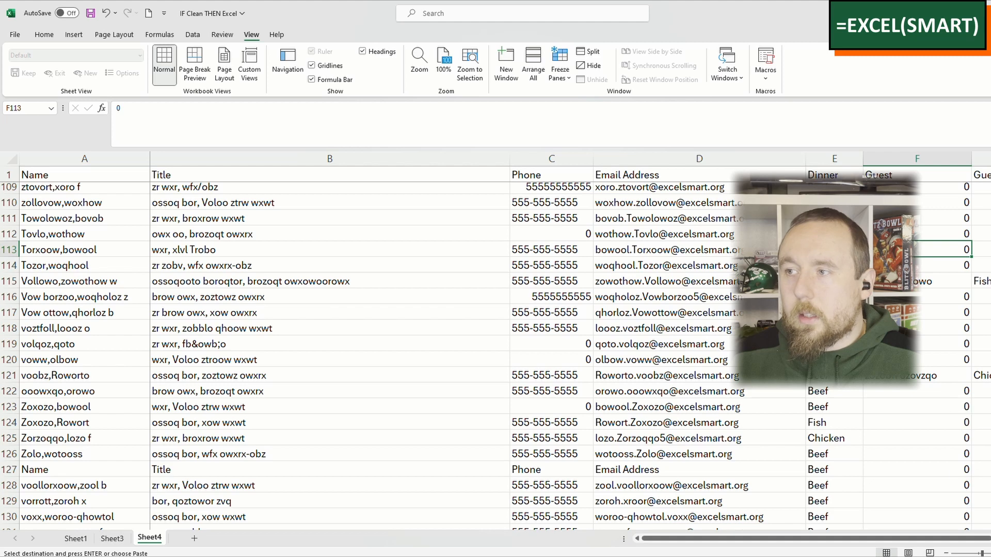
pyautogui.click(349, 201)
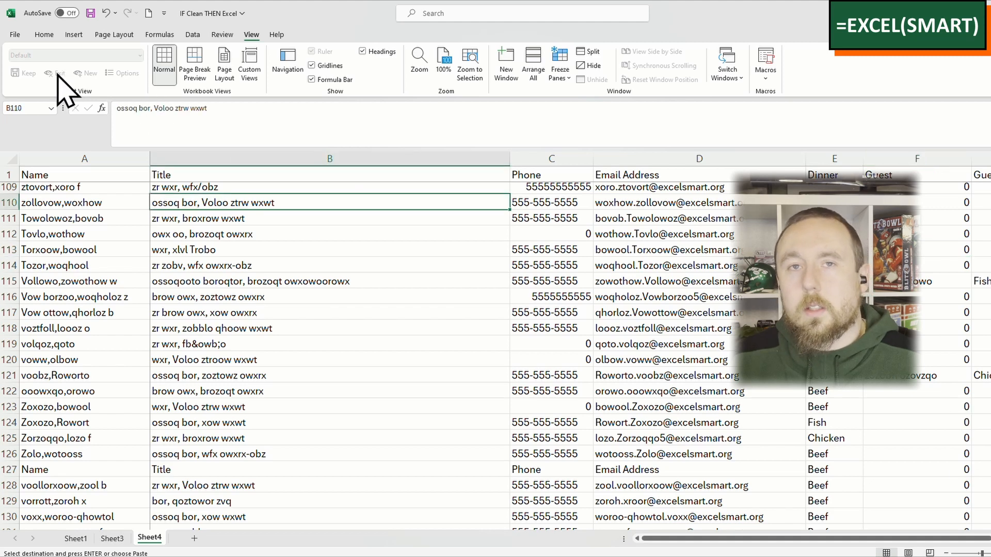
pyautogui.click(44, 36)
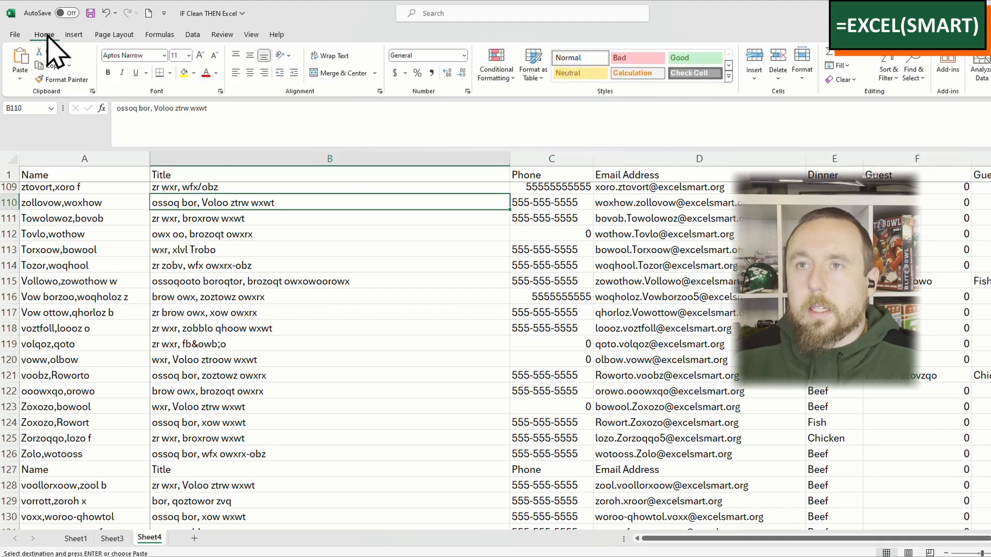
pyautogui.click(534, 72)
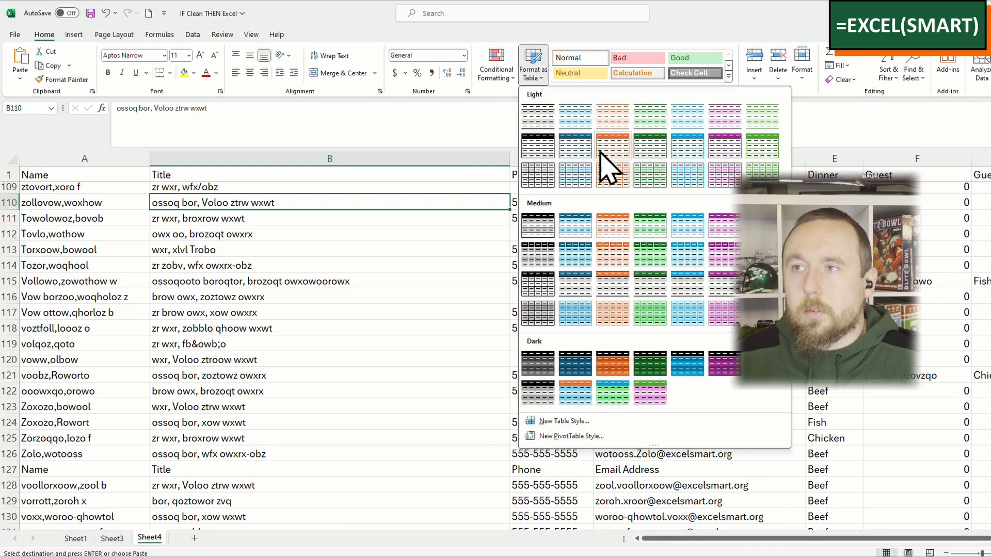
pyautogui.click(577, 253)
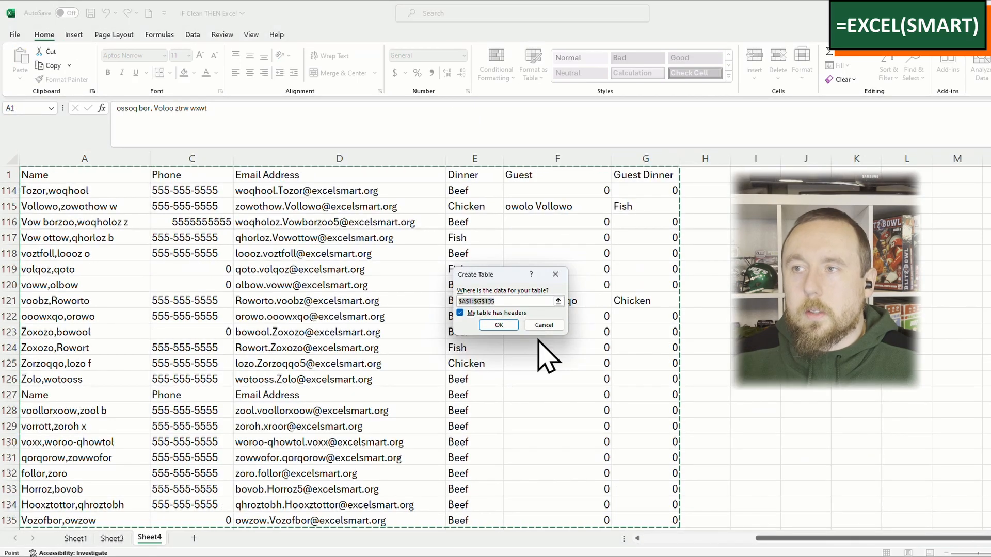
pyautogui.click(499, 325)
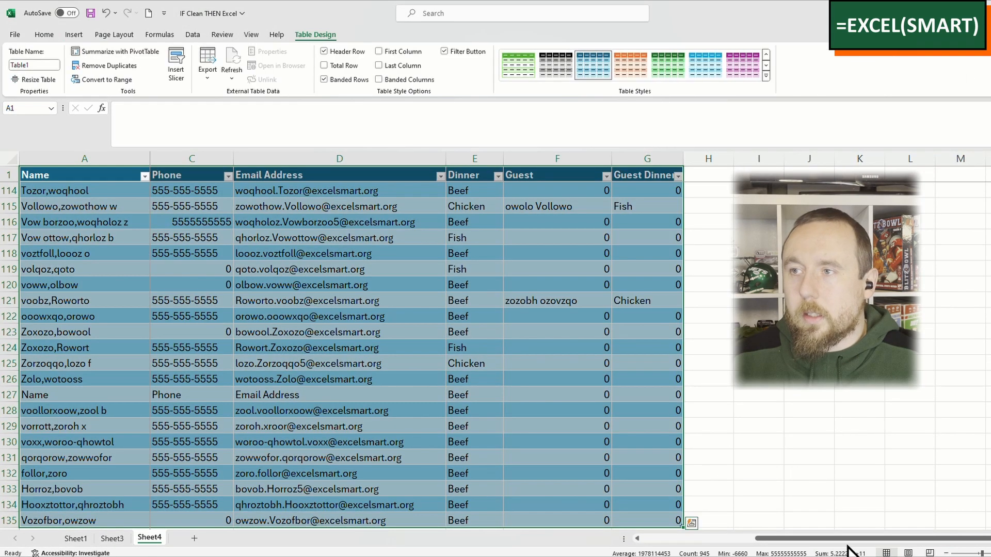
pyautogui.click(557, 206)
pyautogui.scroll(20, 392, 339)
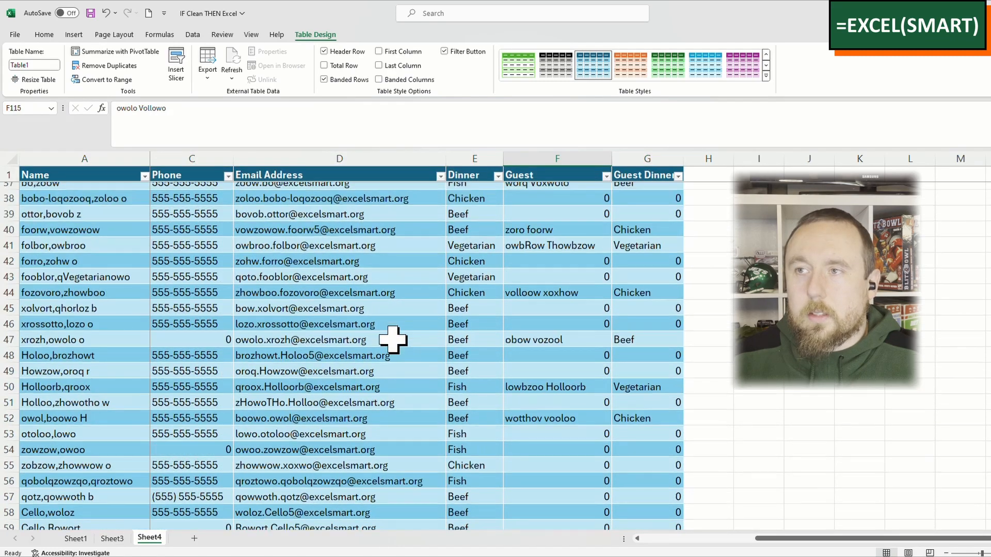
pyautogui.scroll(12, 393, 340)
pyautogui.click(470, 302)
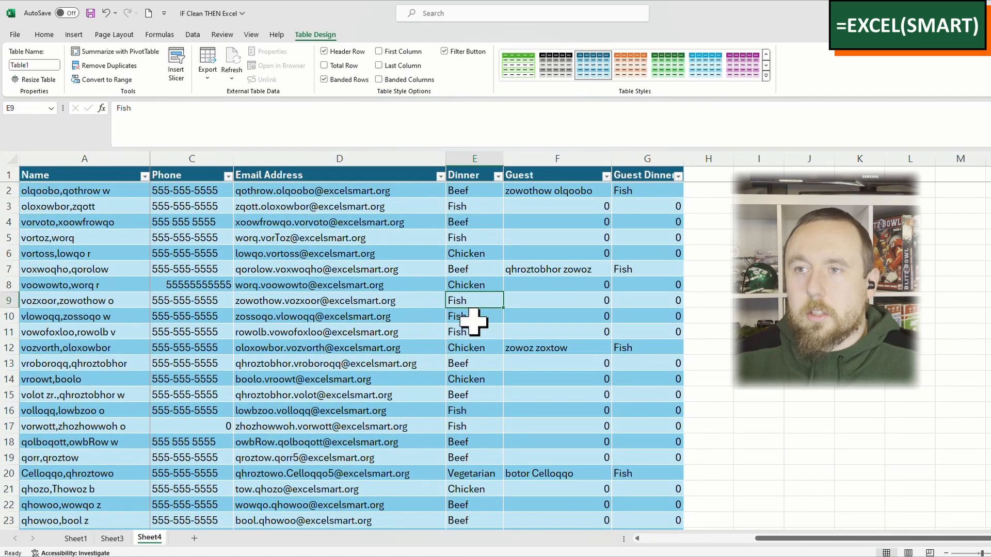